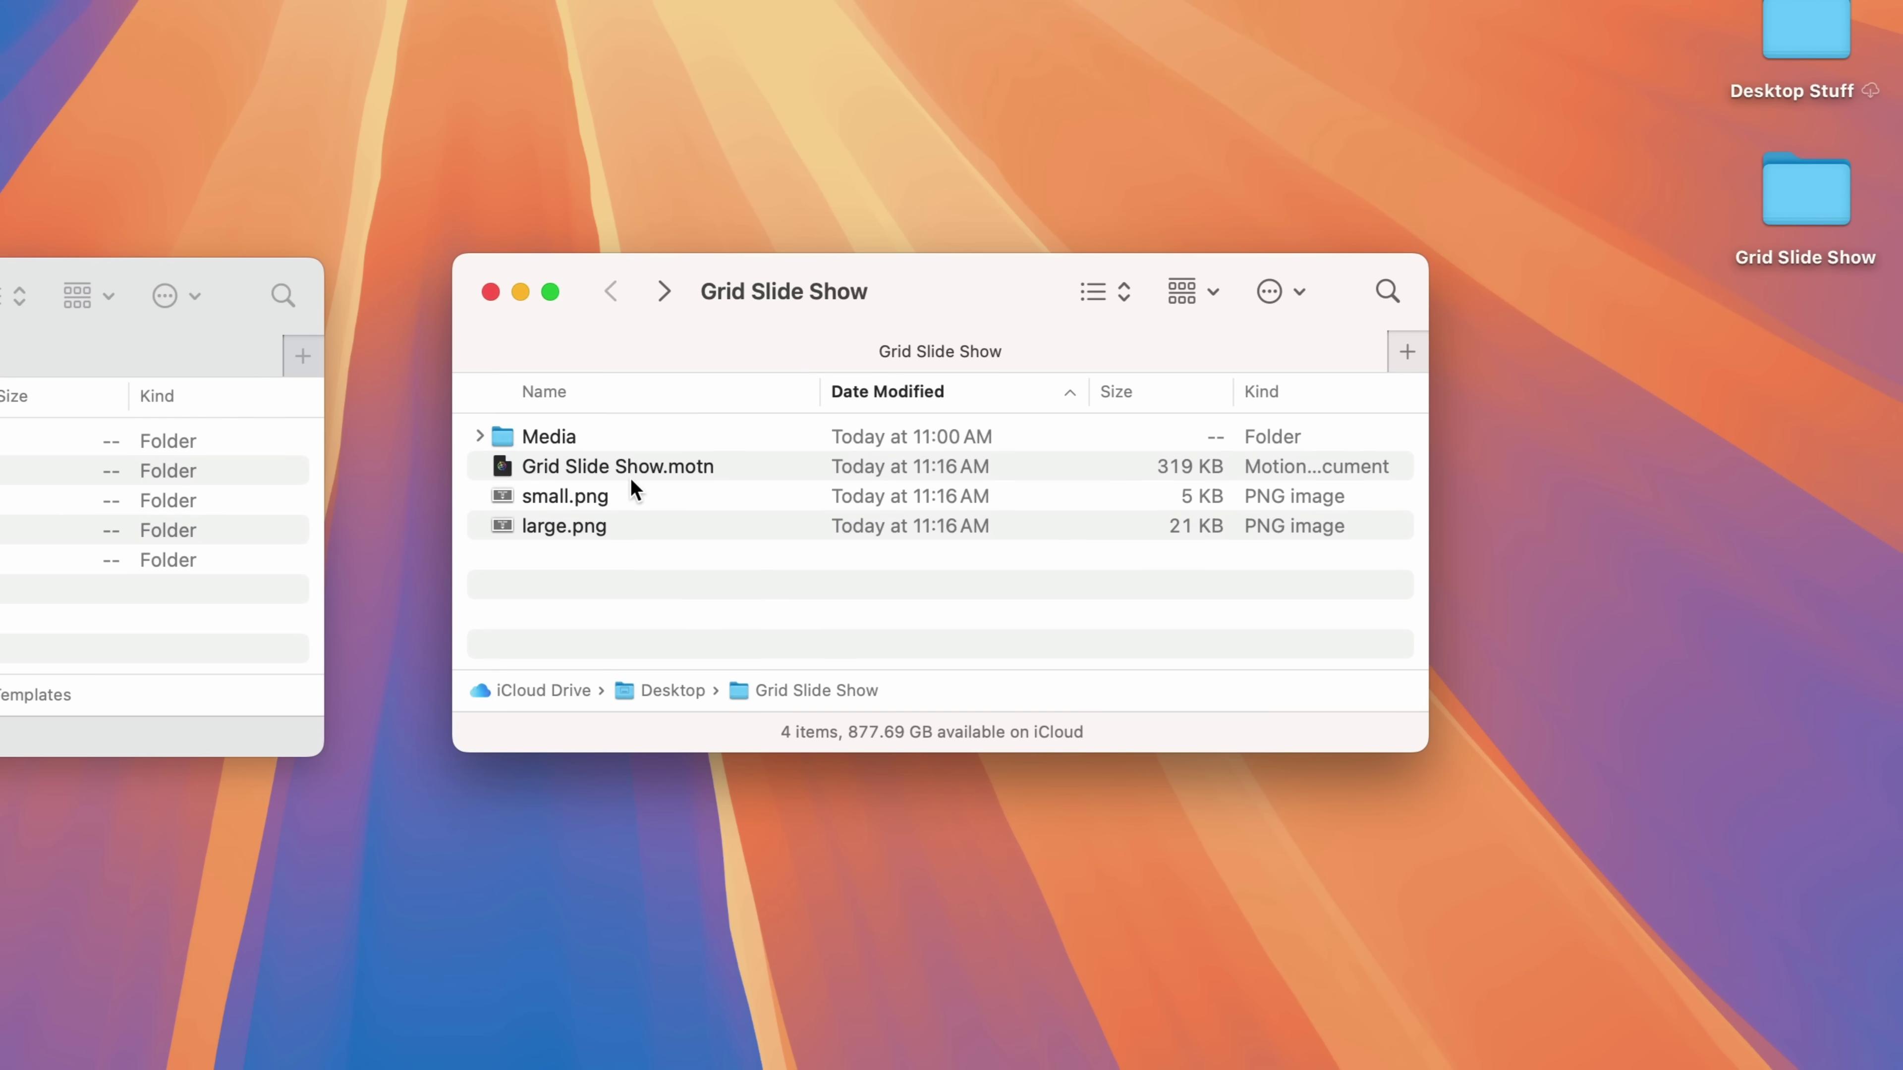
- Open the Media folder and Quick Look several of the DropZone PNG images
left_click(644, 477)
left_click(666, 504)
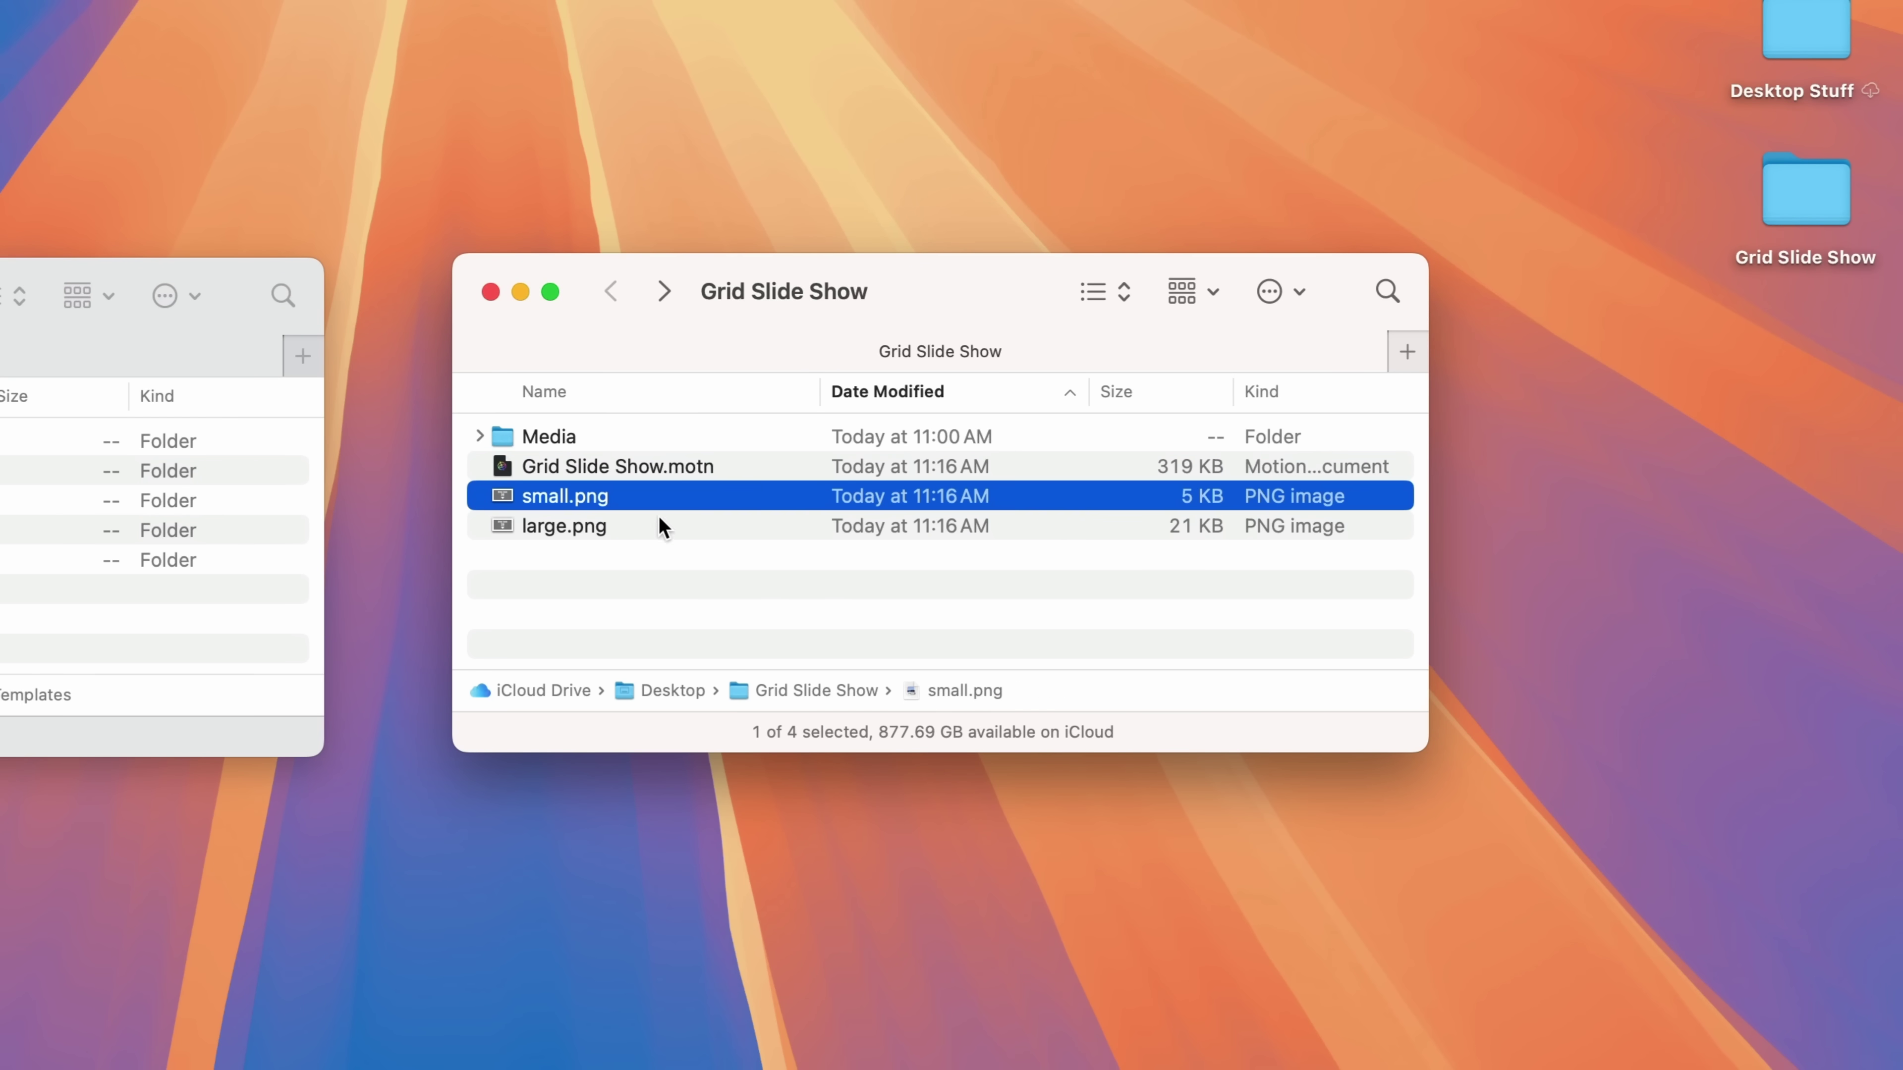
left_click(659, 518)
left_click(656, 439)
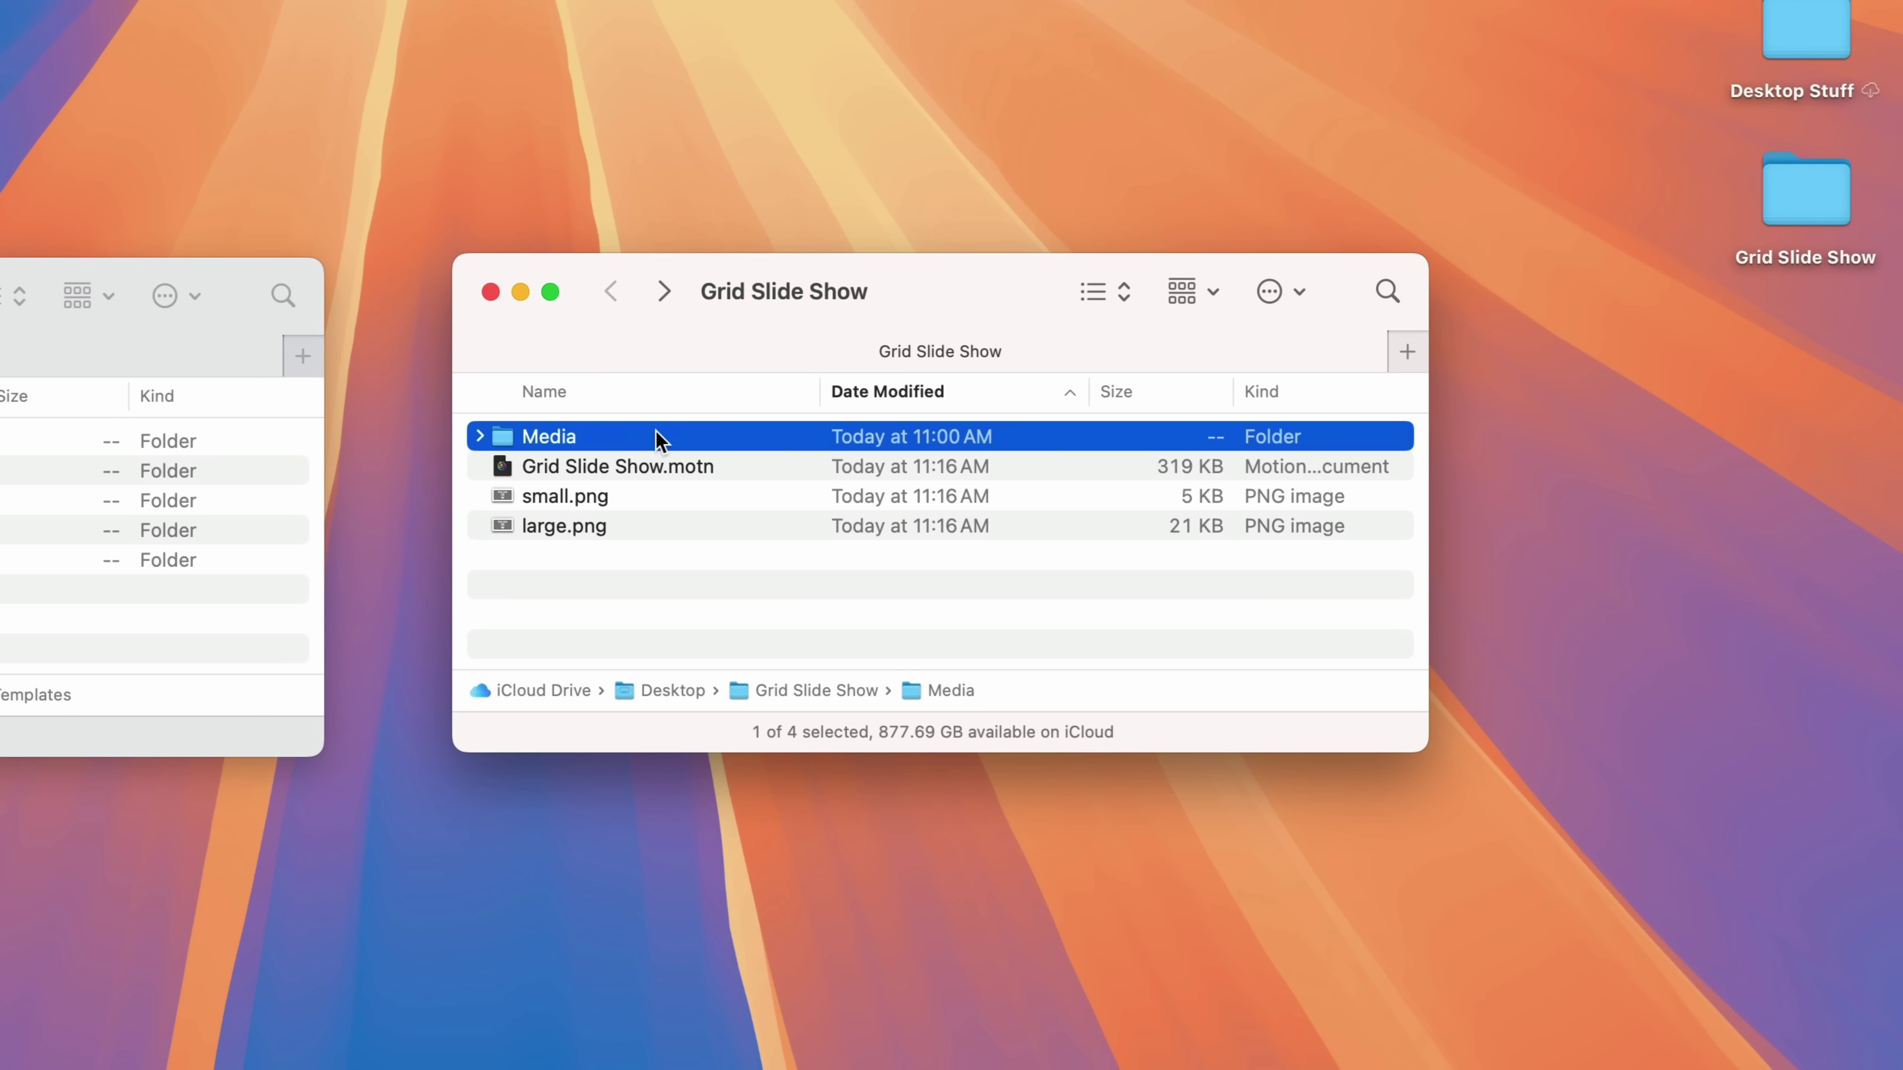
double_click(630, 440)
scroll(756, 548, "up", 10)
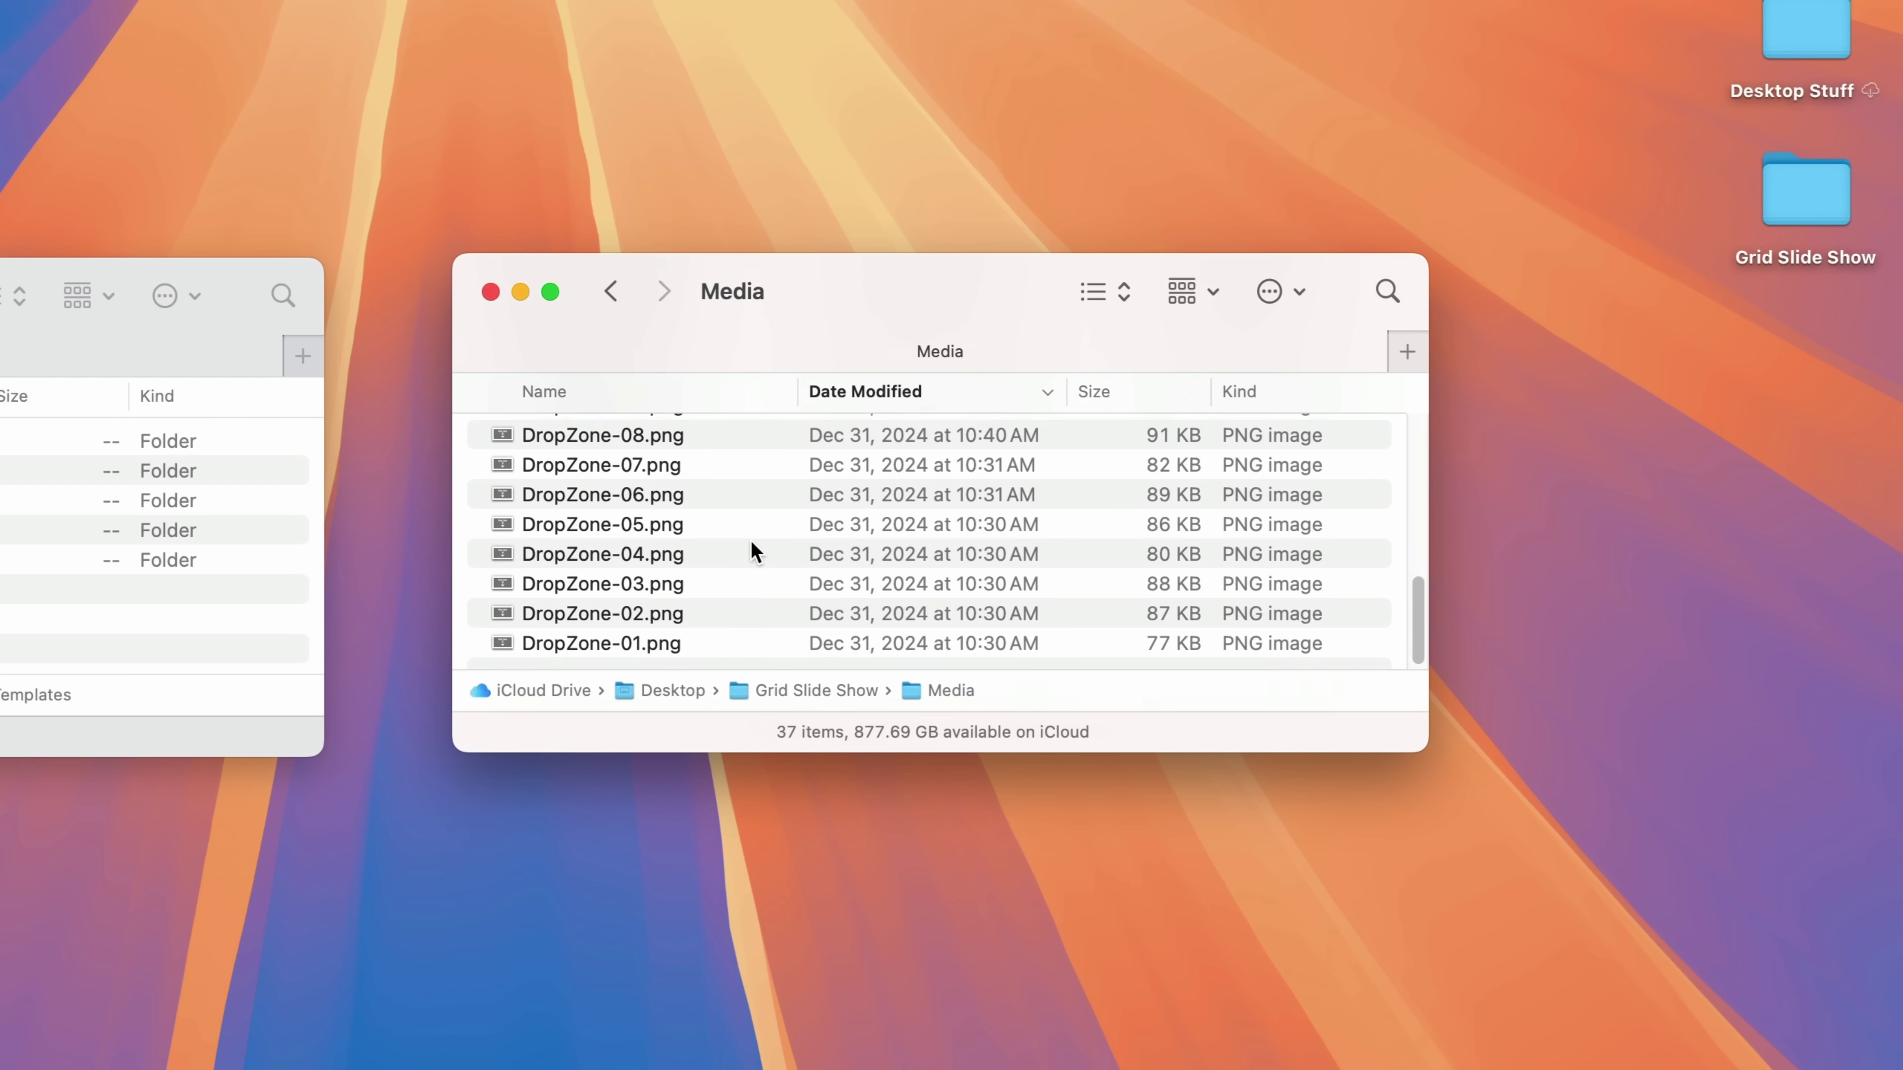
scroll(753, 538, "down", 10)
left_click(749, 528)
key("space")
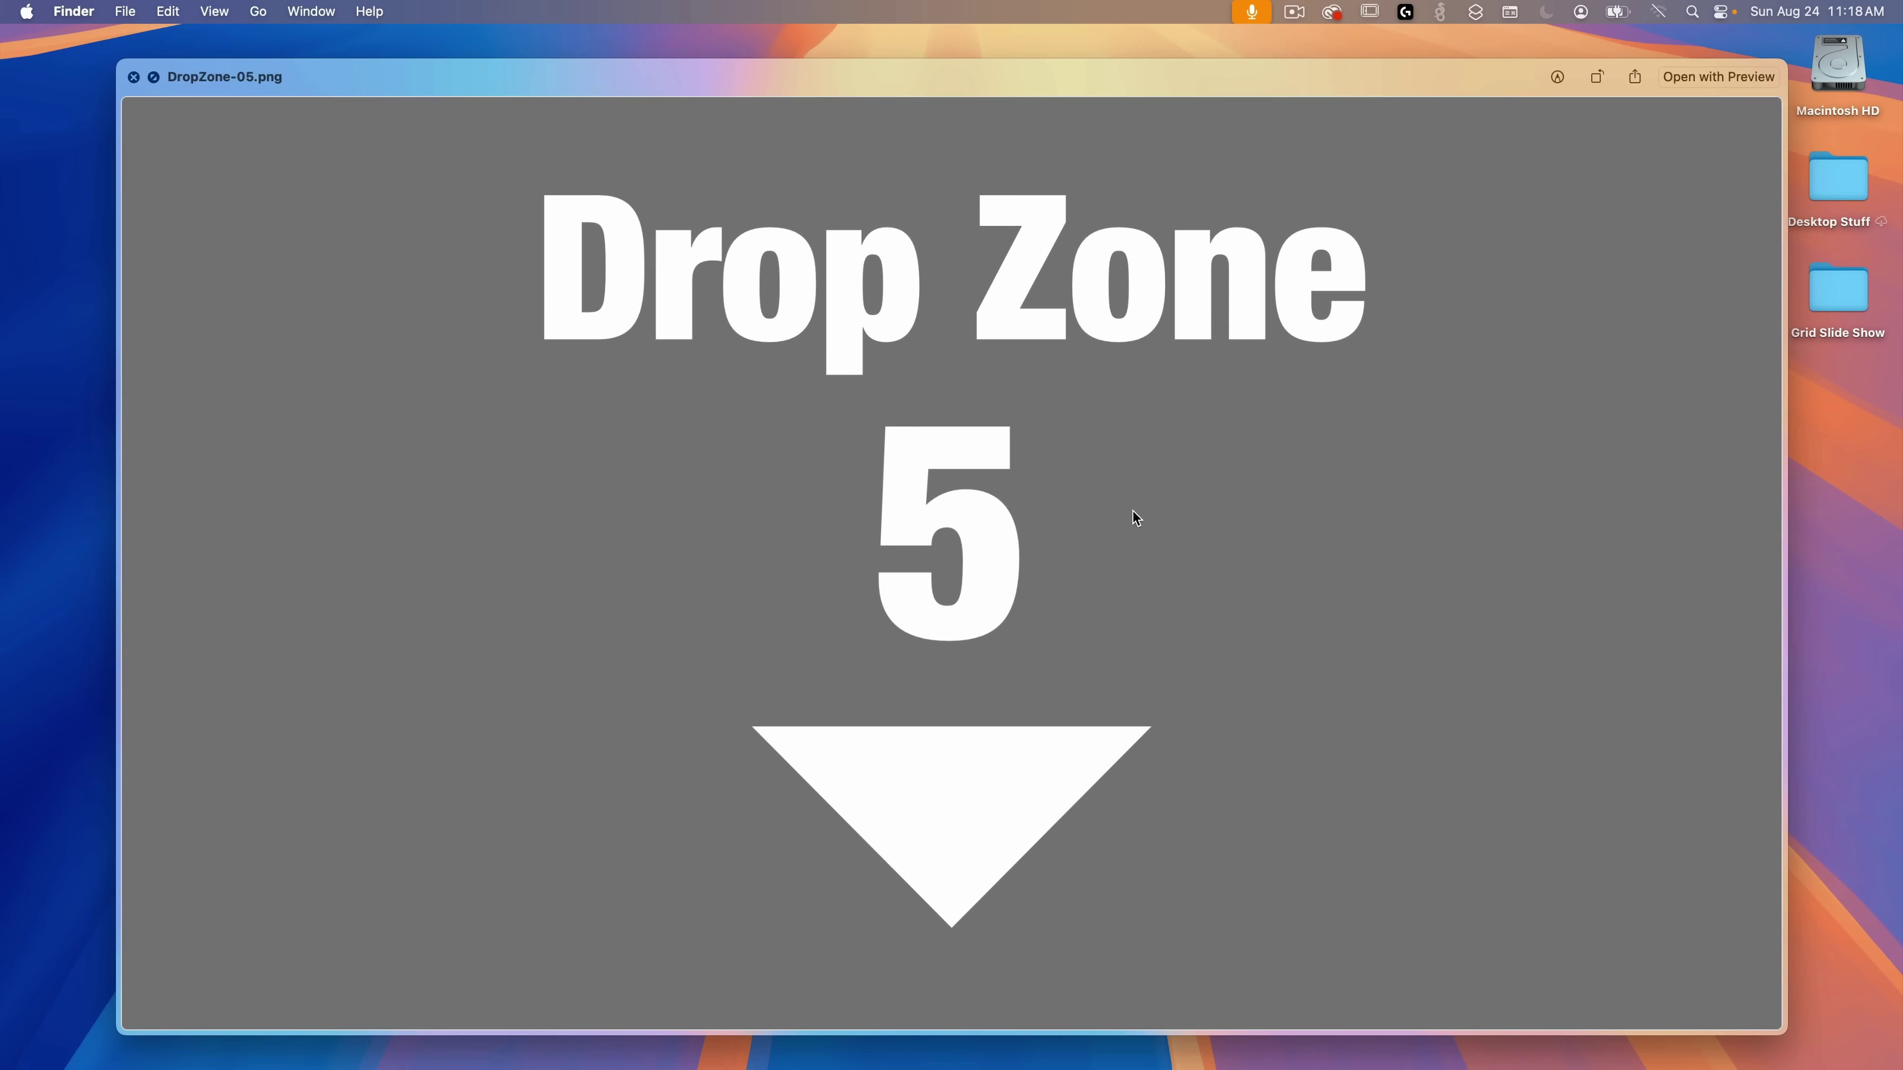
key("Up")
key("Up")
key("Up")
key("Up")
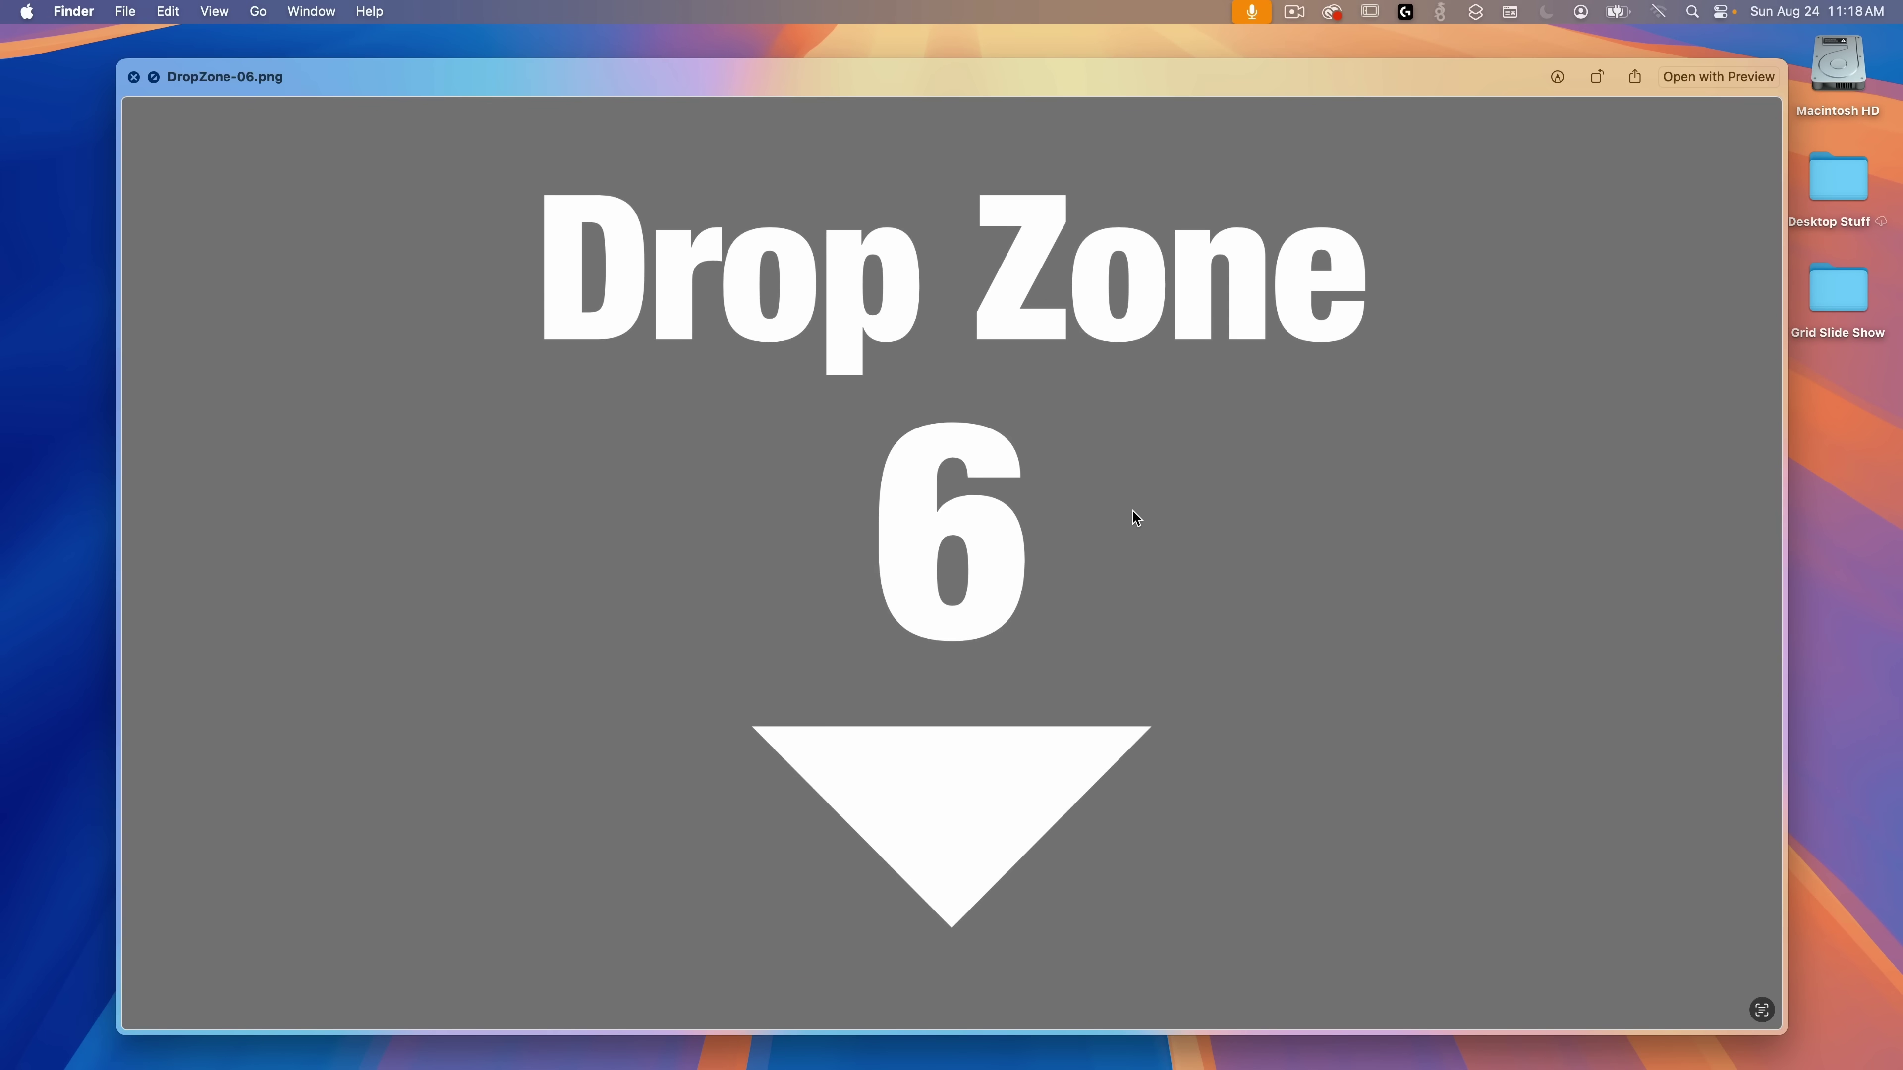
- Return to the Grid Slide Show folder and open Grid Slide Show.motn in Motion
key("space")
left_click(1042, 357)
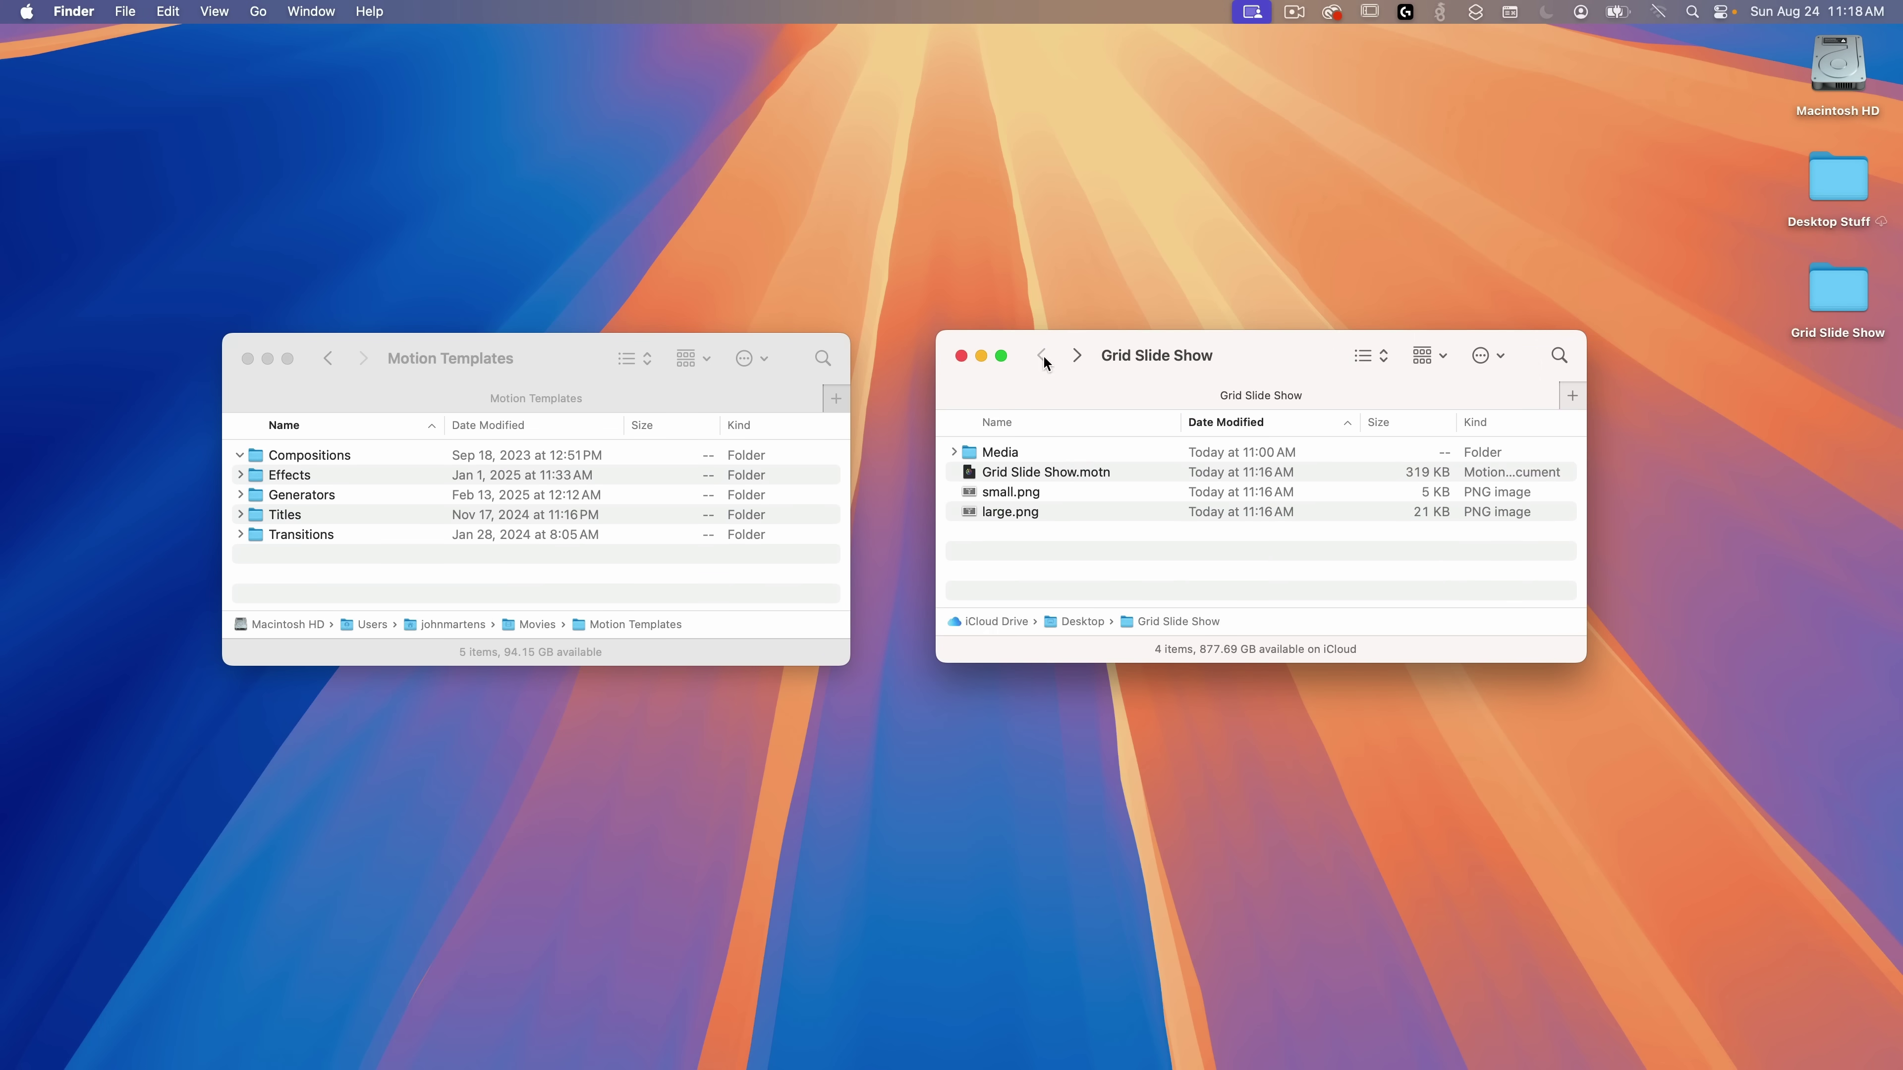
double_click(1064, 473)
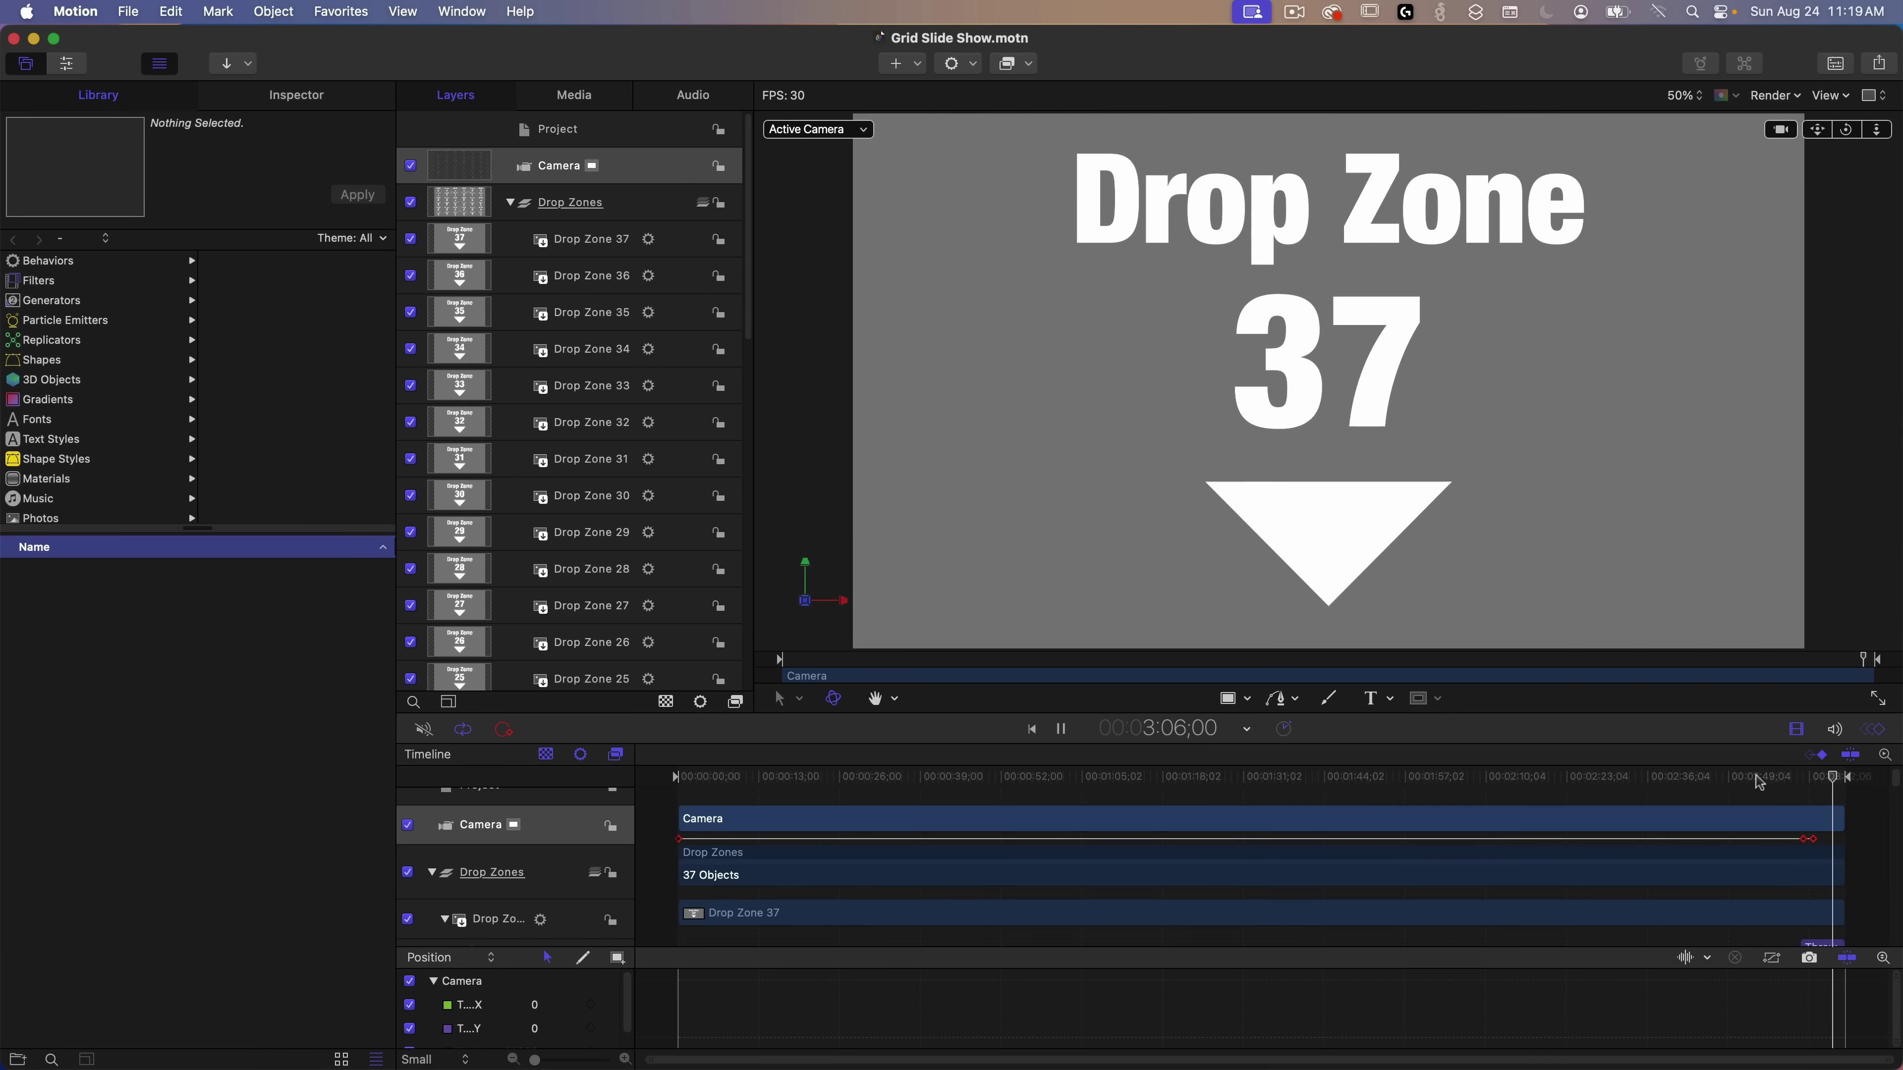
- Scrub the playhead back to the first frame, showing the full grid of Drop Zones 1–36
left_click_drag(1759, 781, 635, 787)
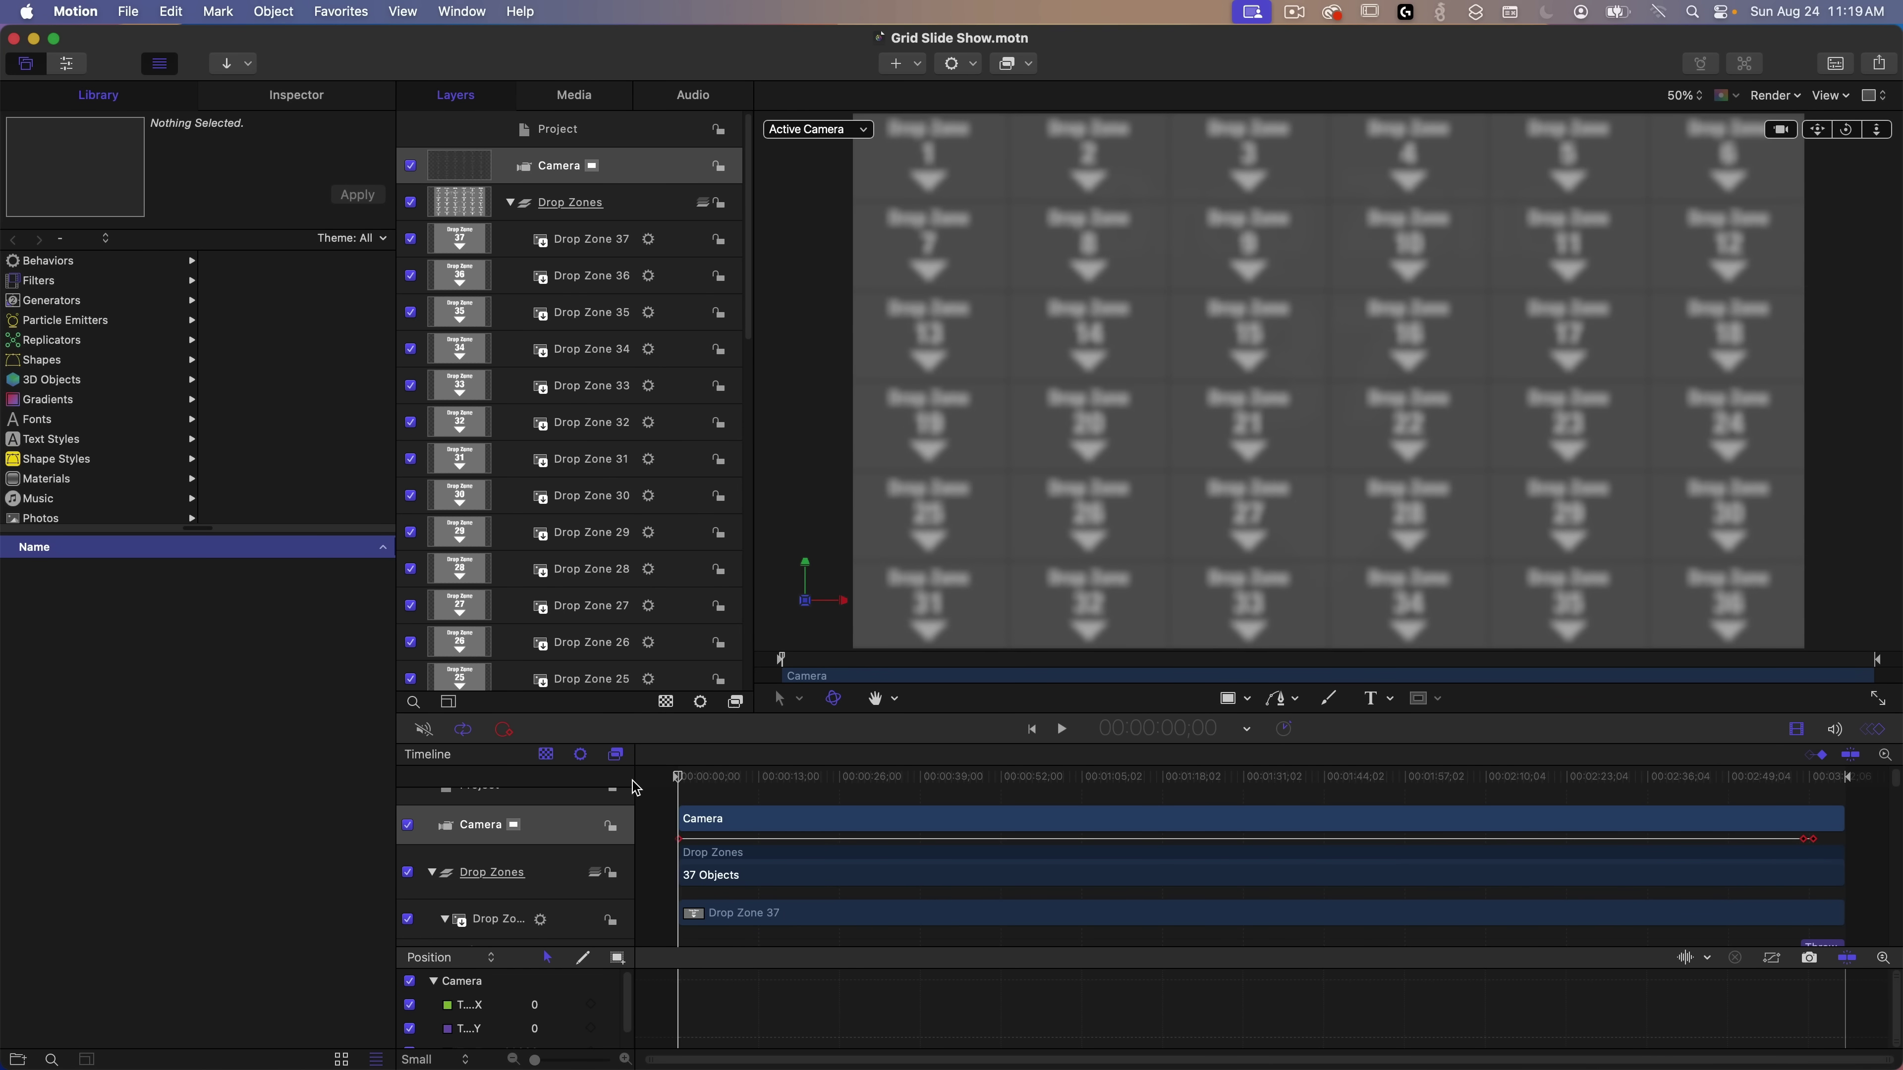
- Step through the Camera's Far Plane keyframes (Far Plane 23200, Far Fade 600, DOF Blur 30)
left_click(554, 172)
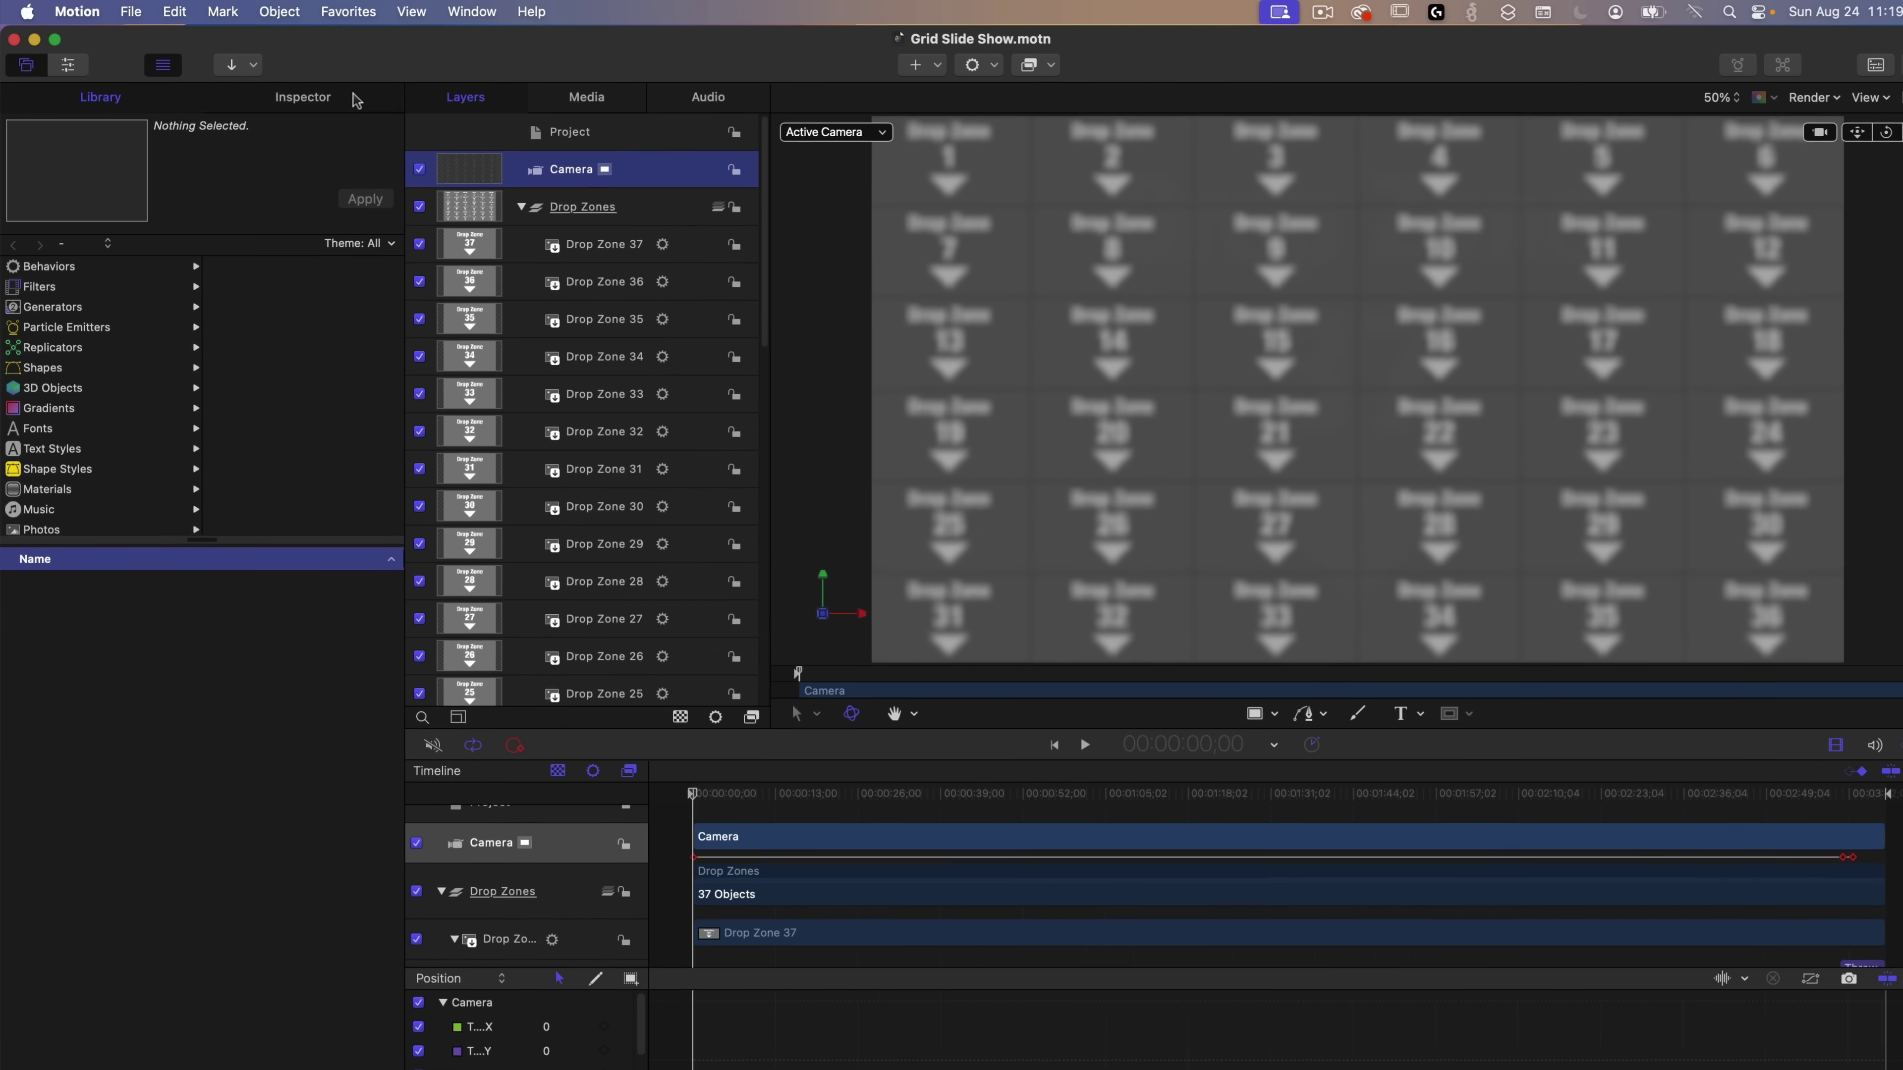
left_click(348, 98)
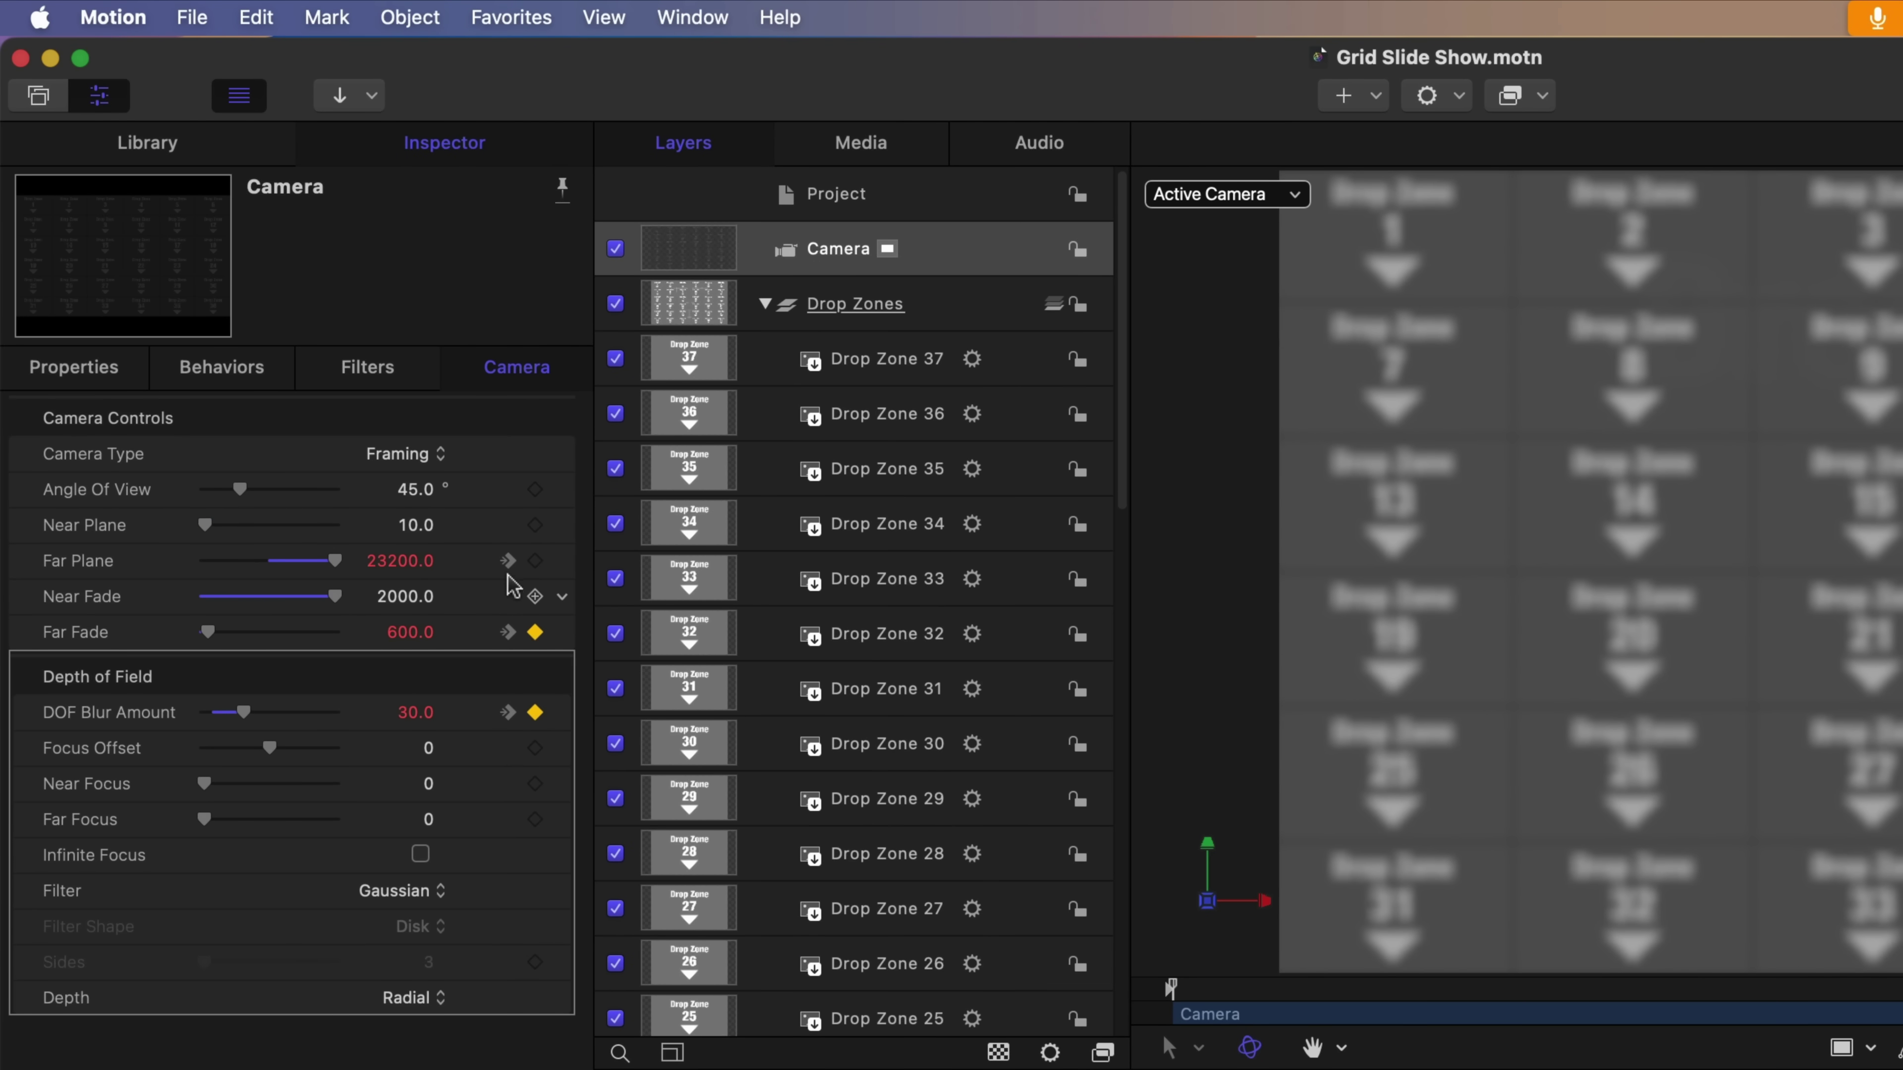
left_click(507, 560)
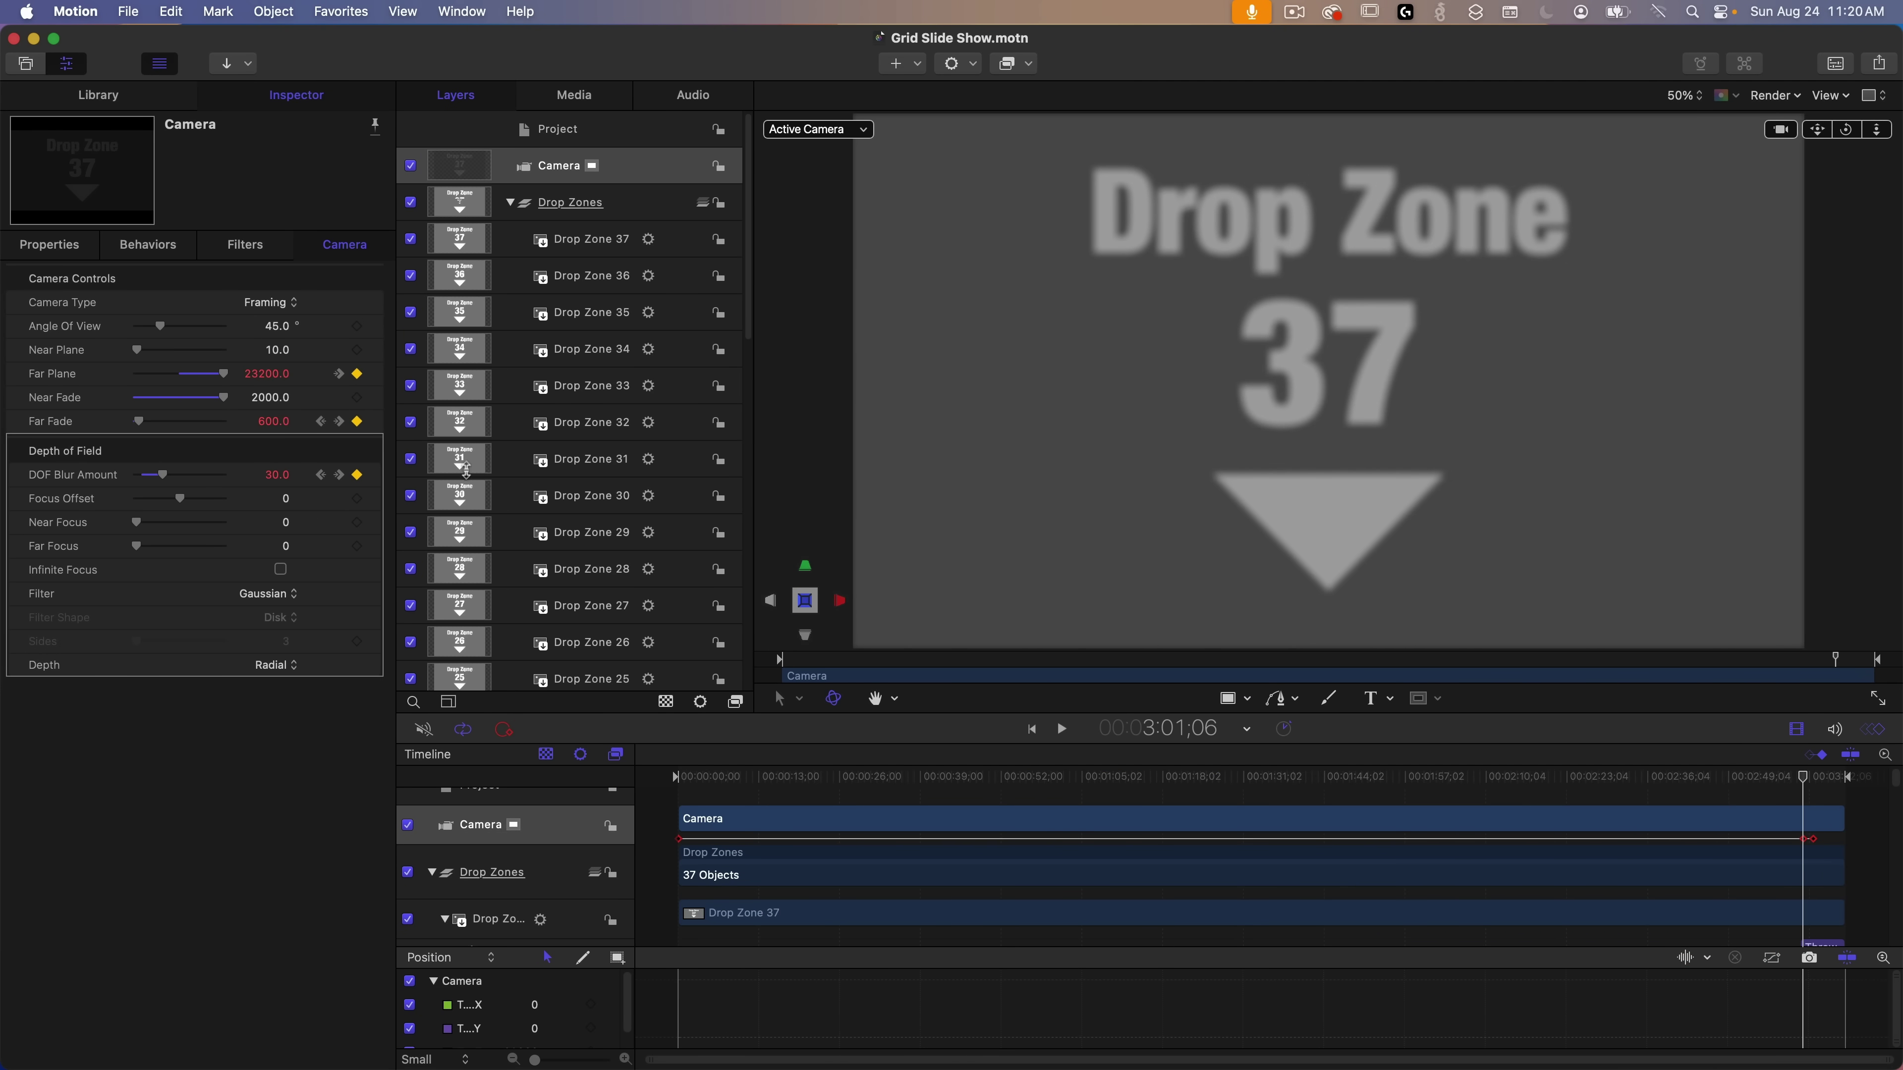
left_click(339, 375)
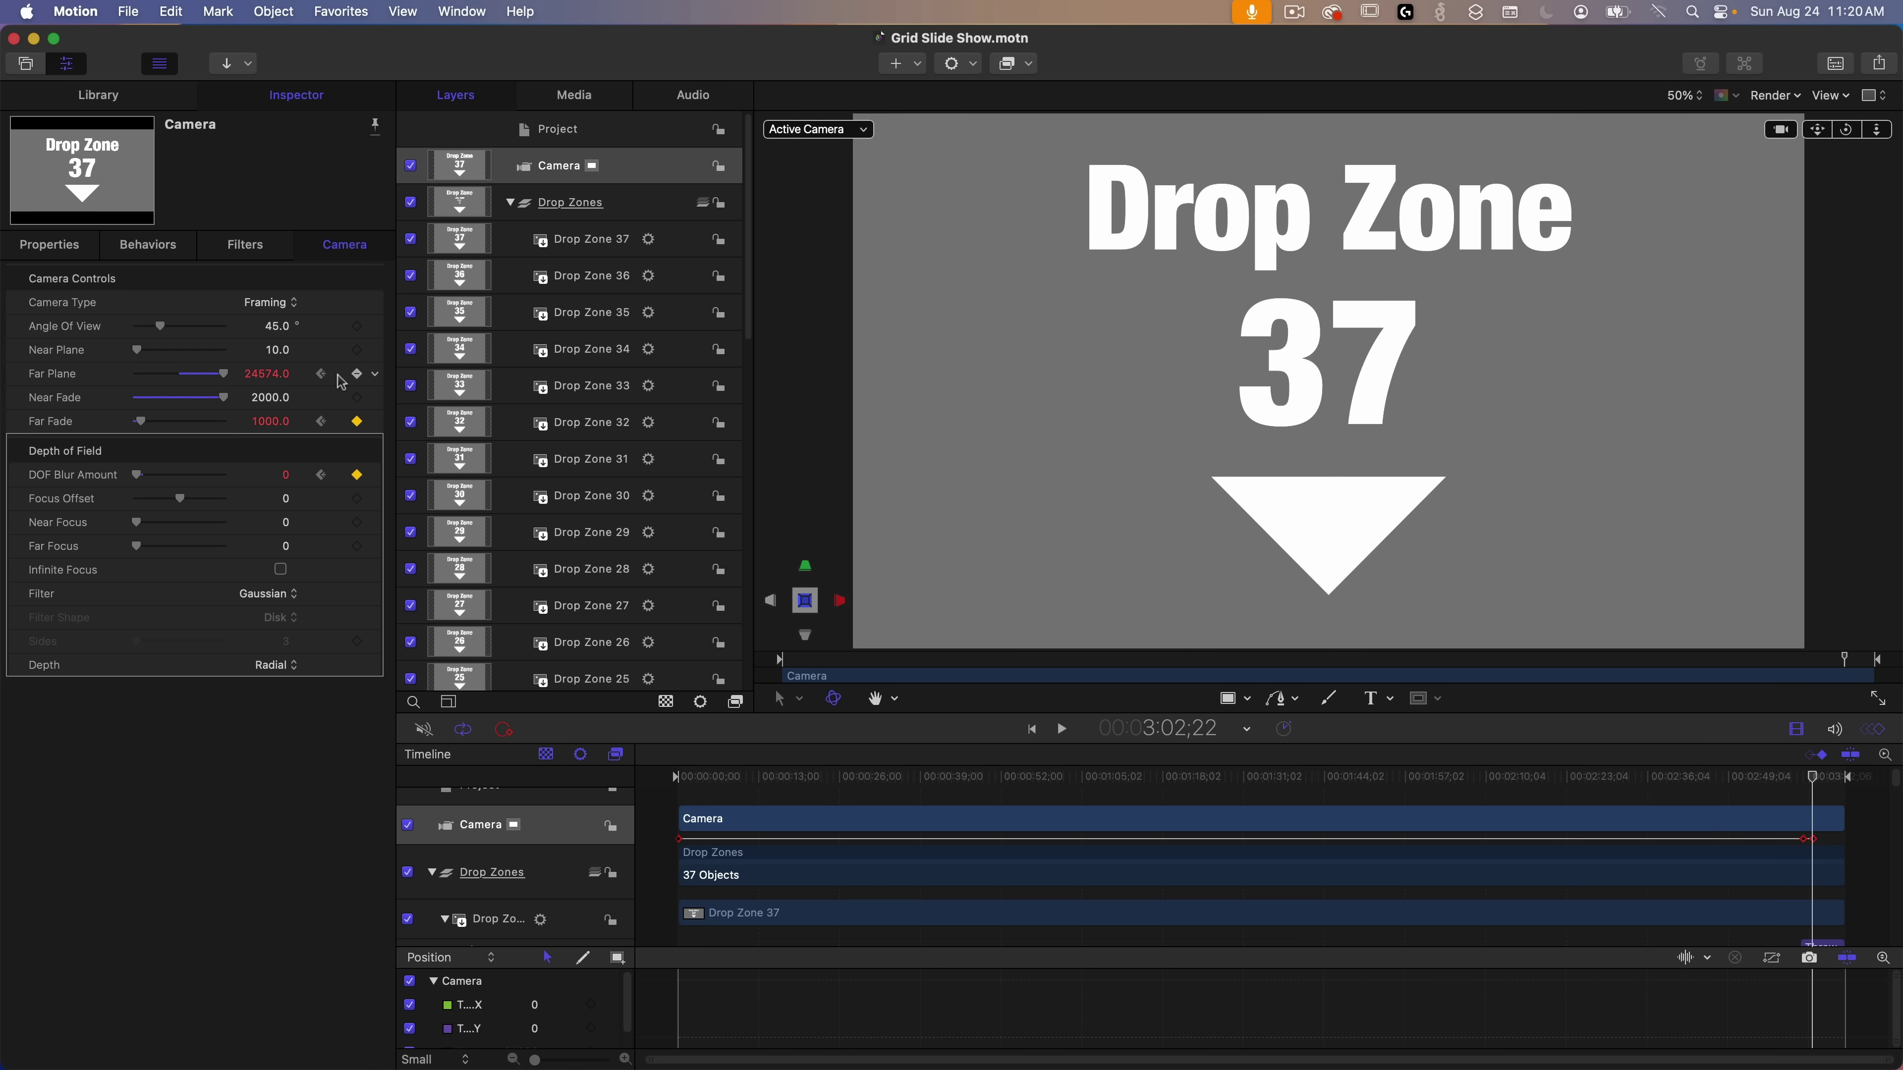
left_click(320, 375)
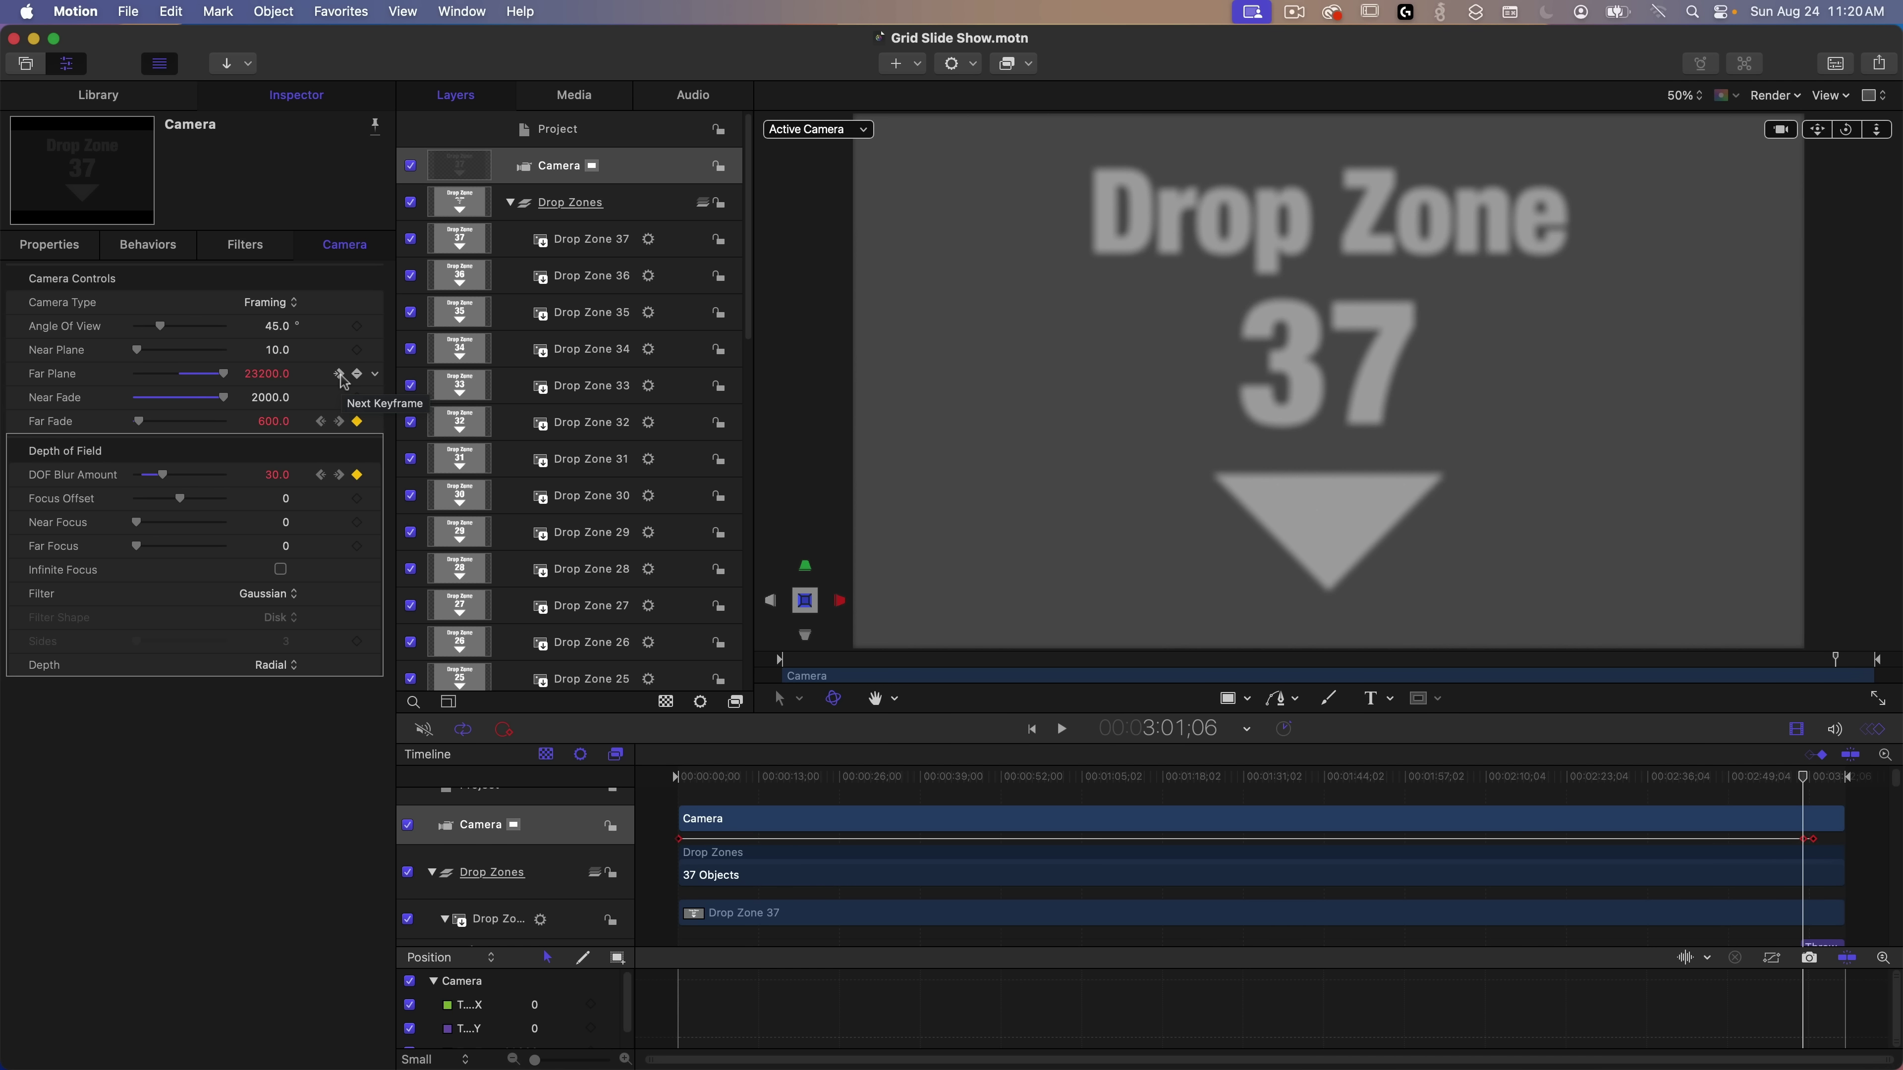
left_click_drag(741, 777, 673, 787)
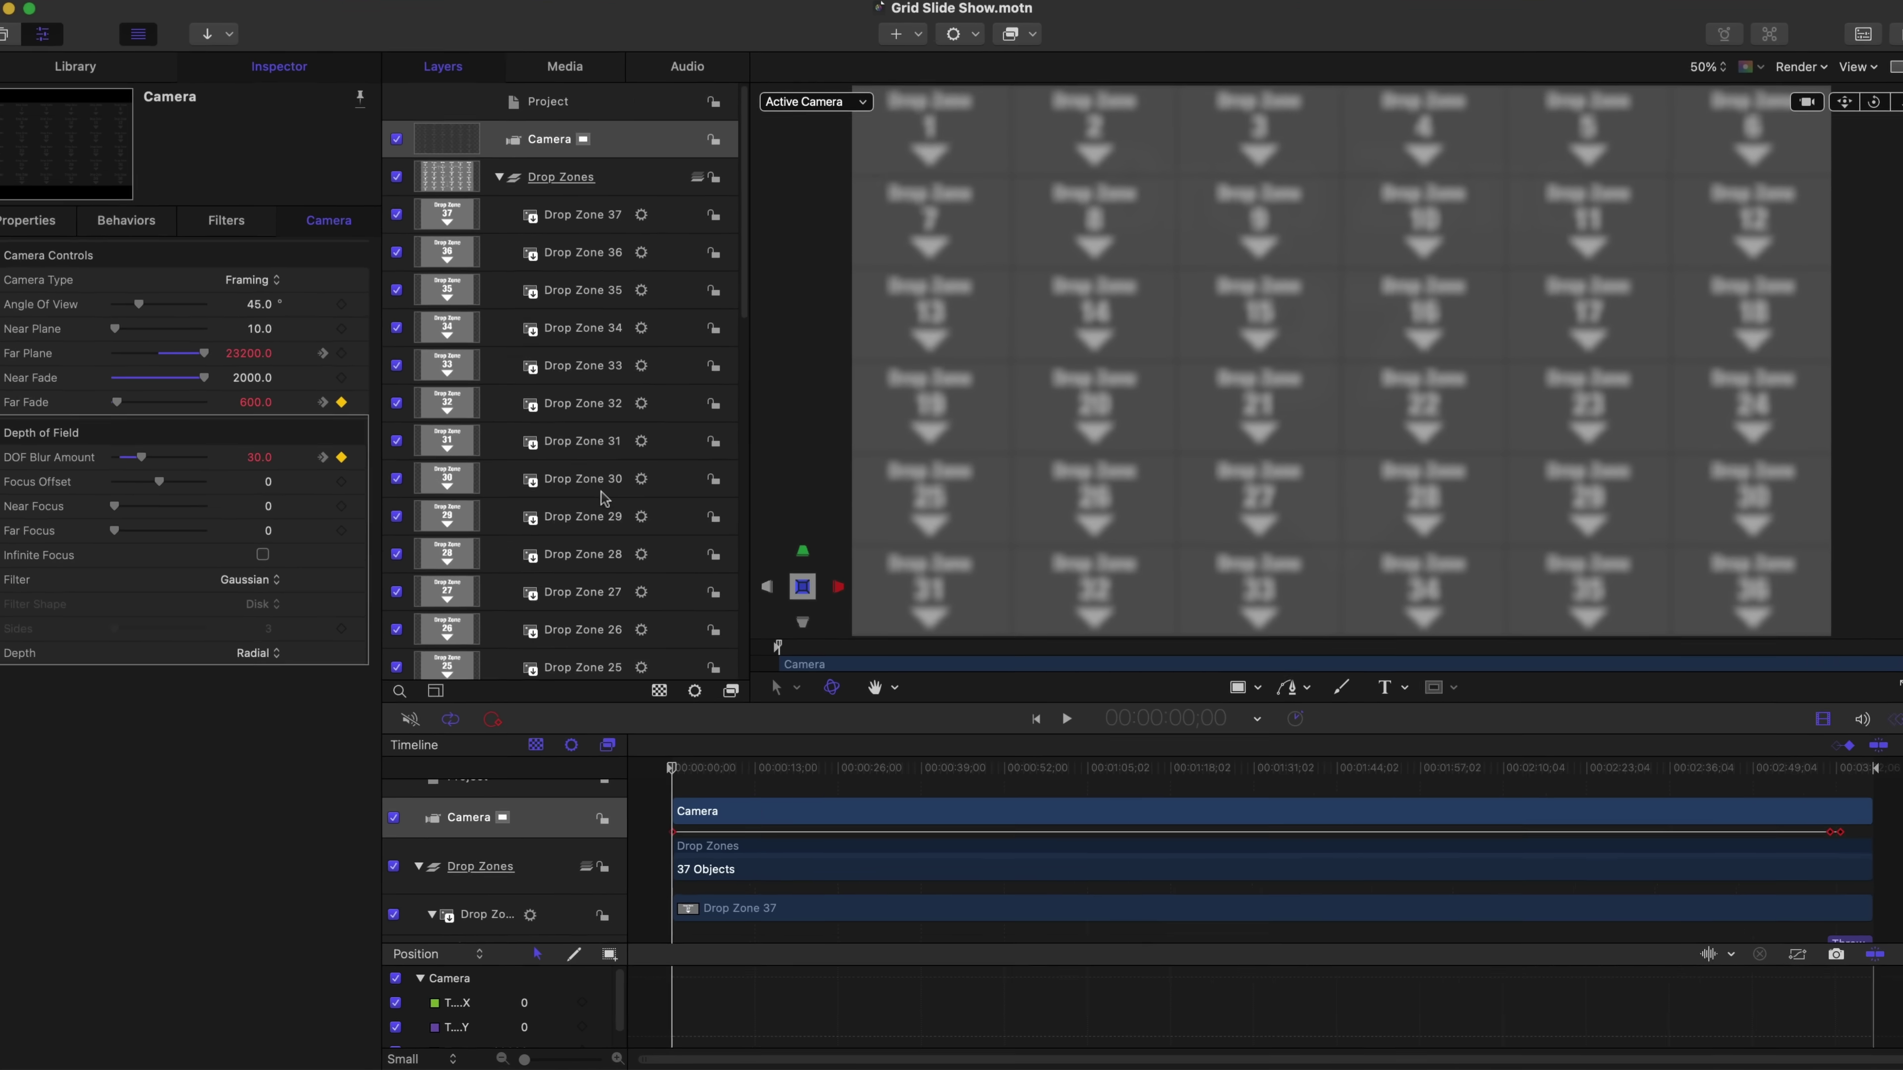
- Select Drop Zone 8 and show its Framing behavior: Camera target, Path Offset Z 3000 px
scroll(607, 531, "down", 10)
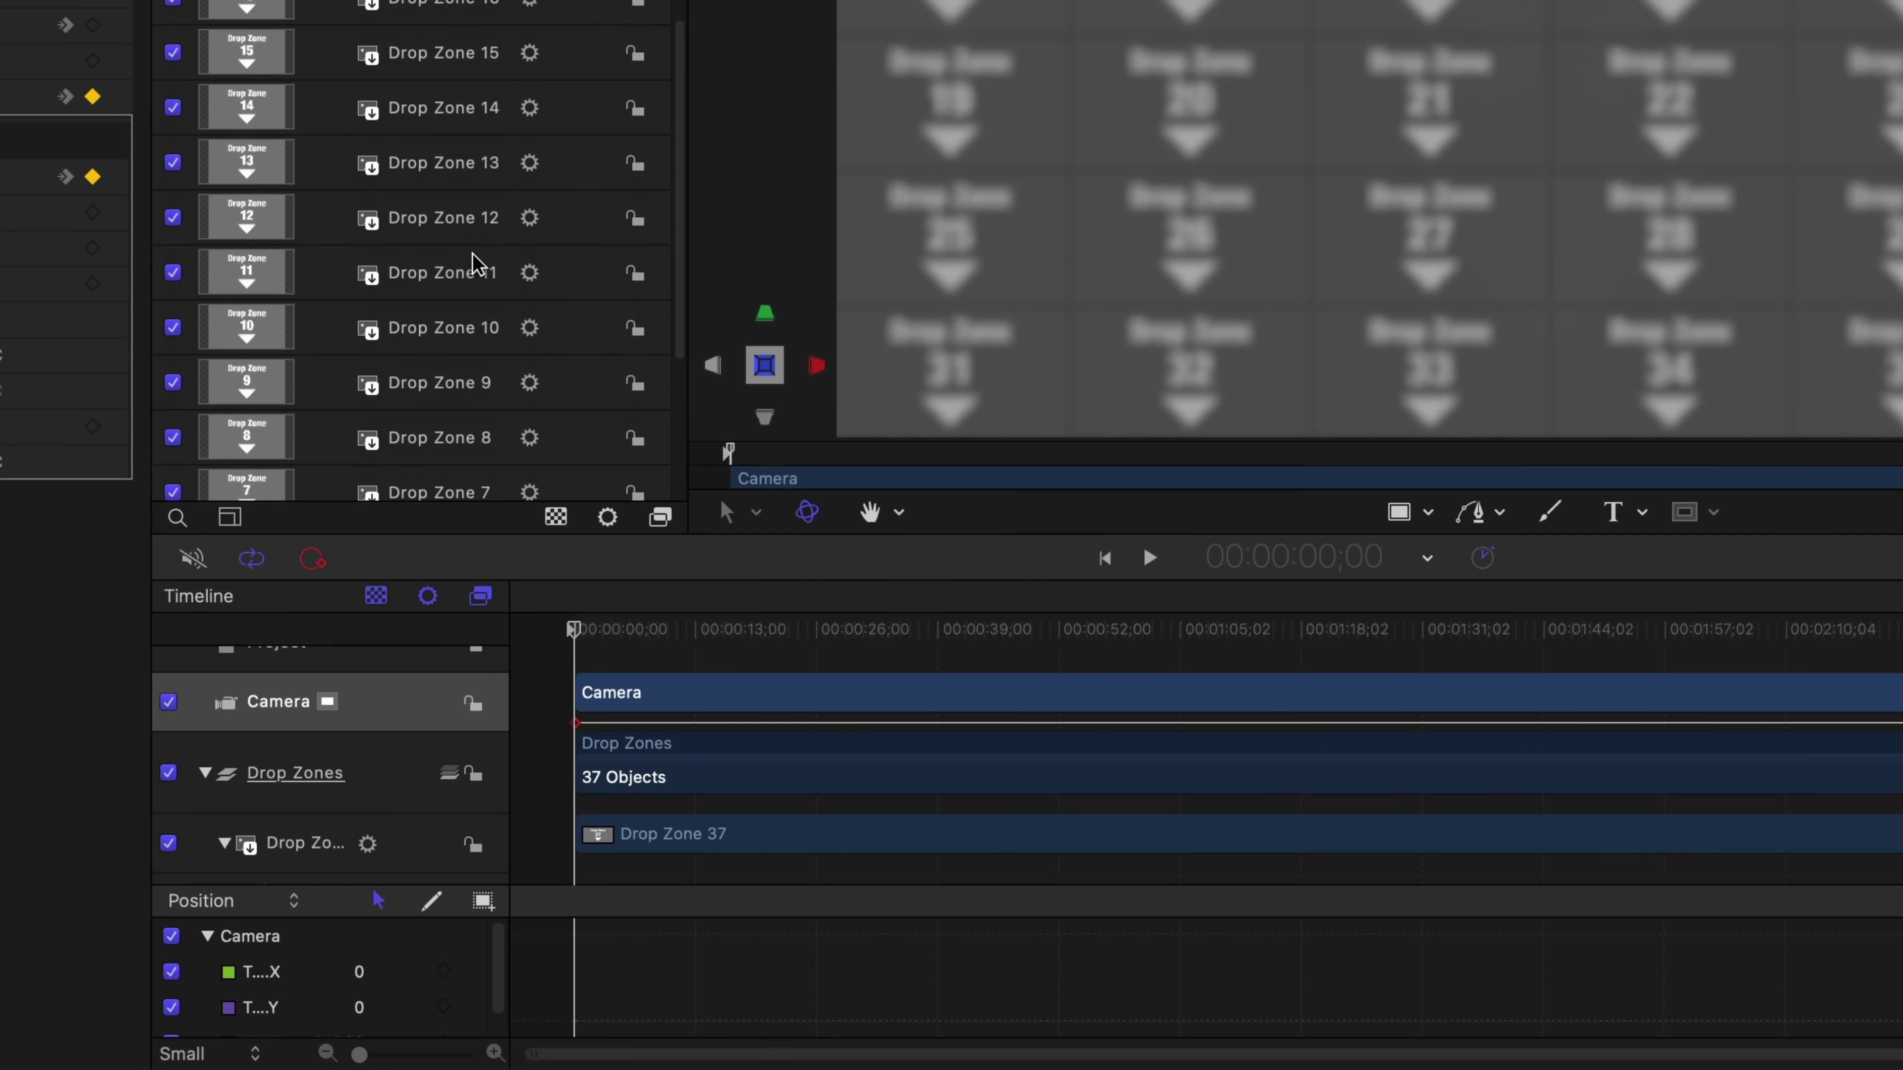
scroll(524, 278, "down", 2)
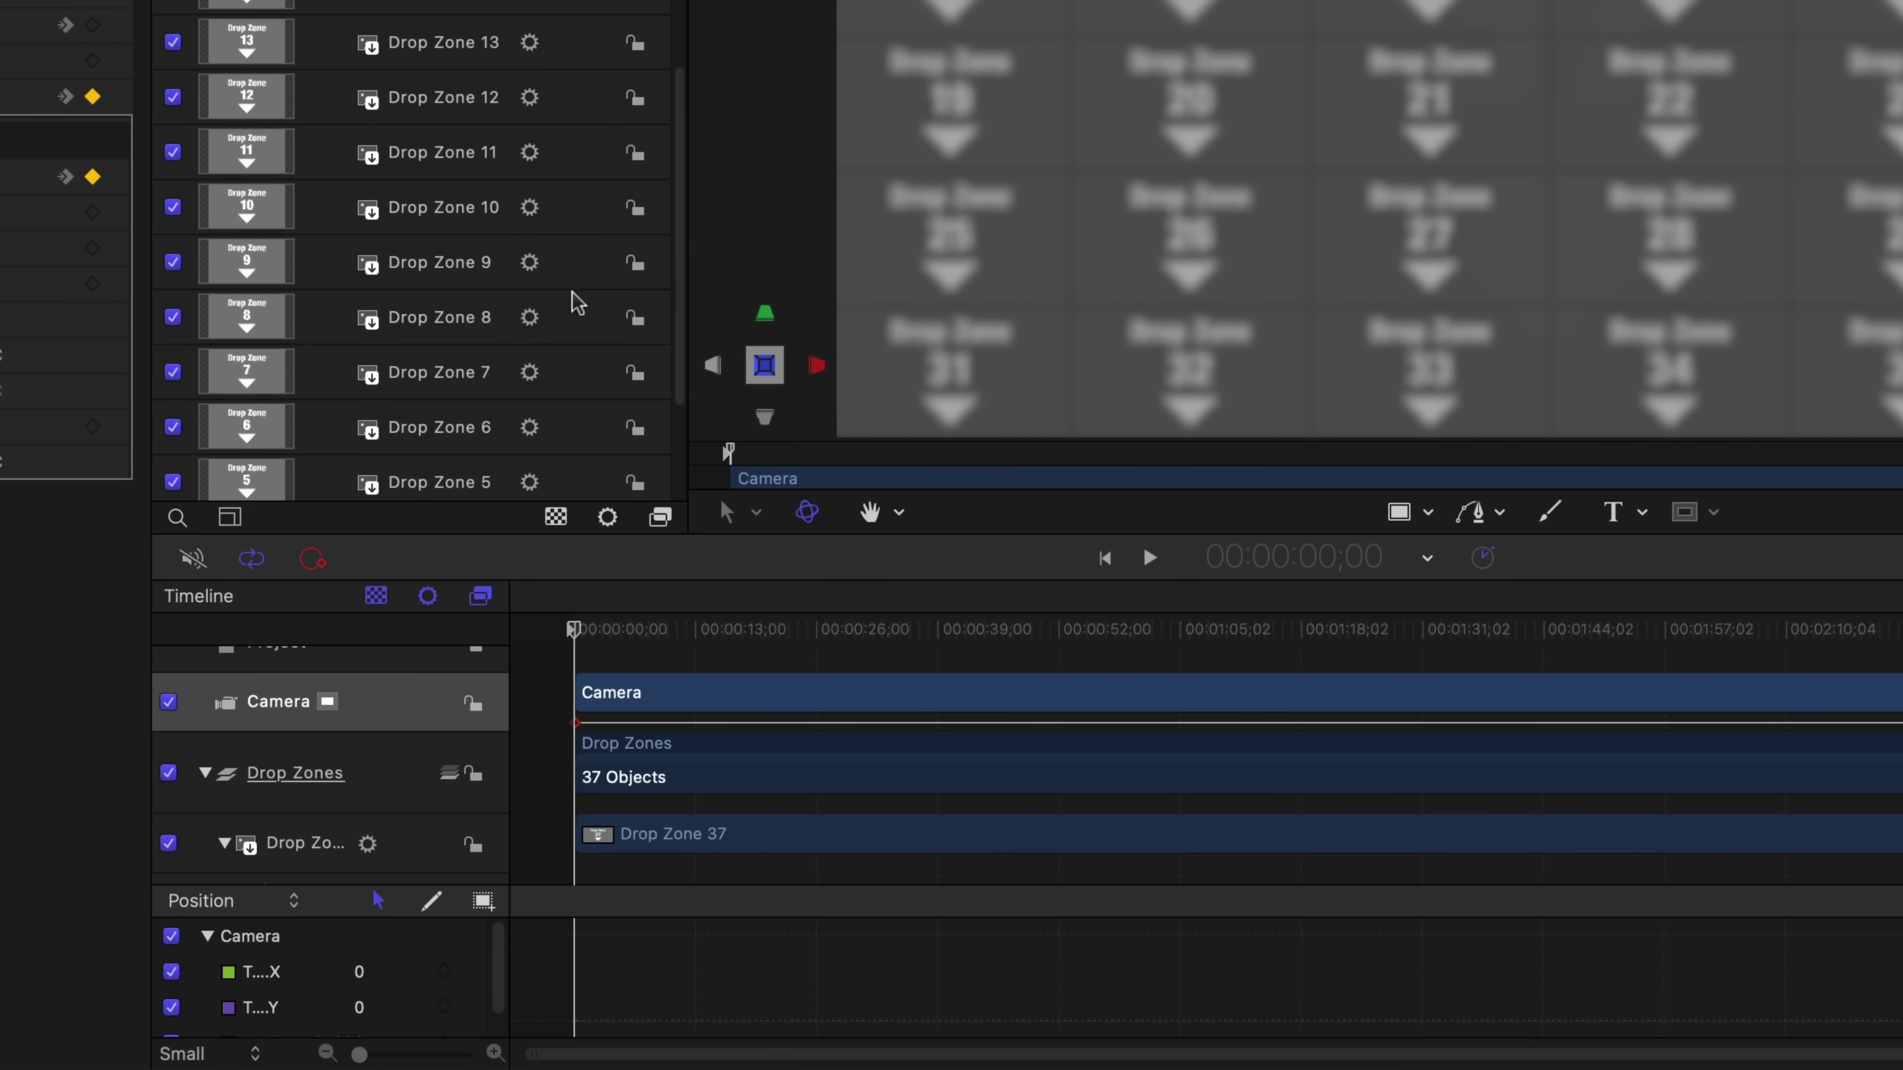
left_click(442, 317)
left_click_drag(511, 599, 594, 602)
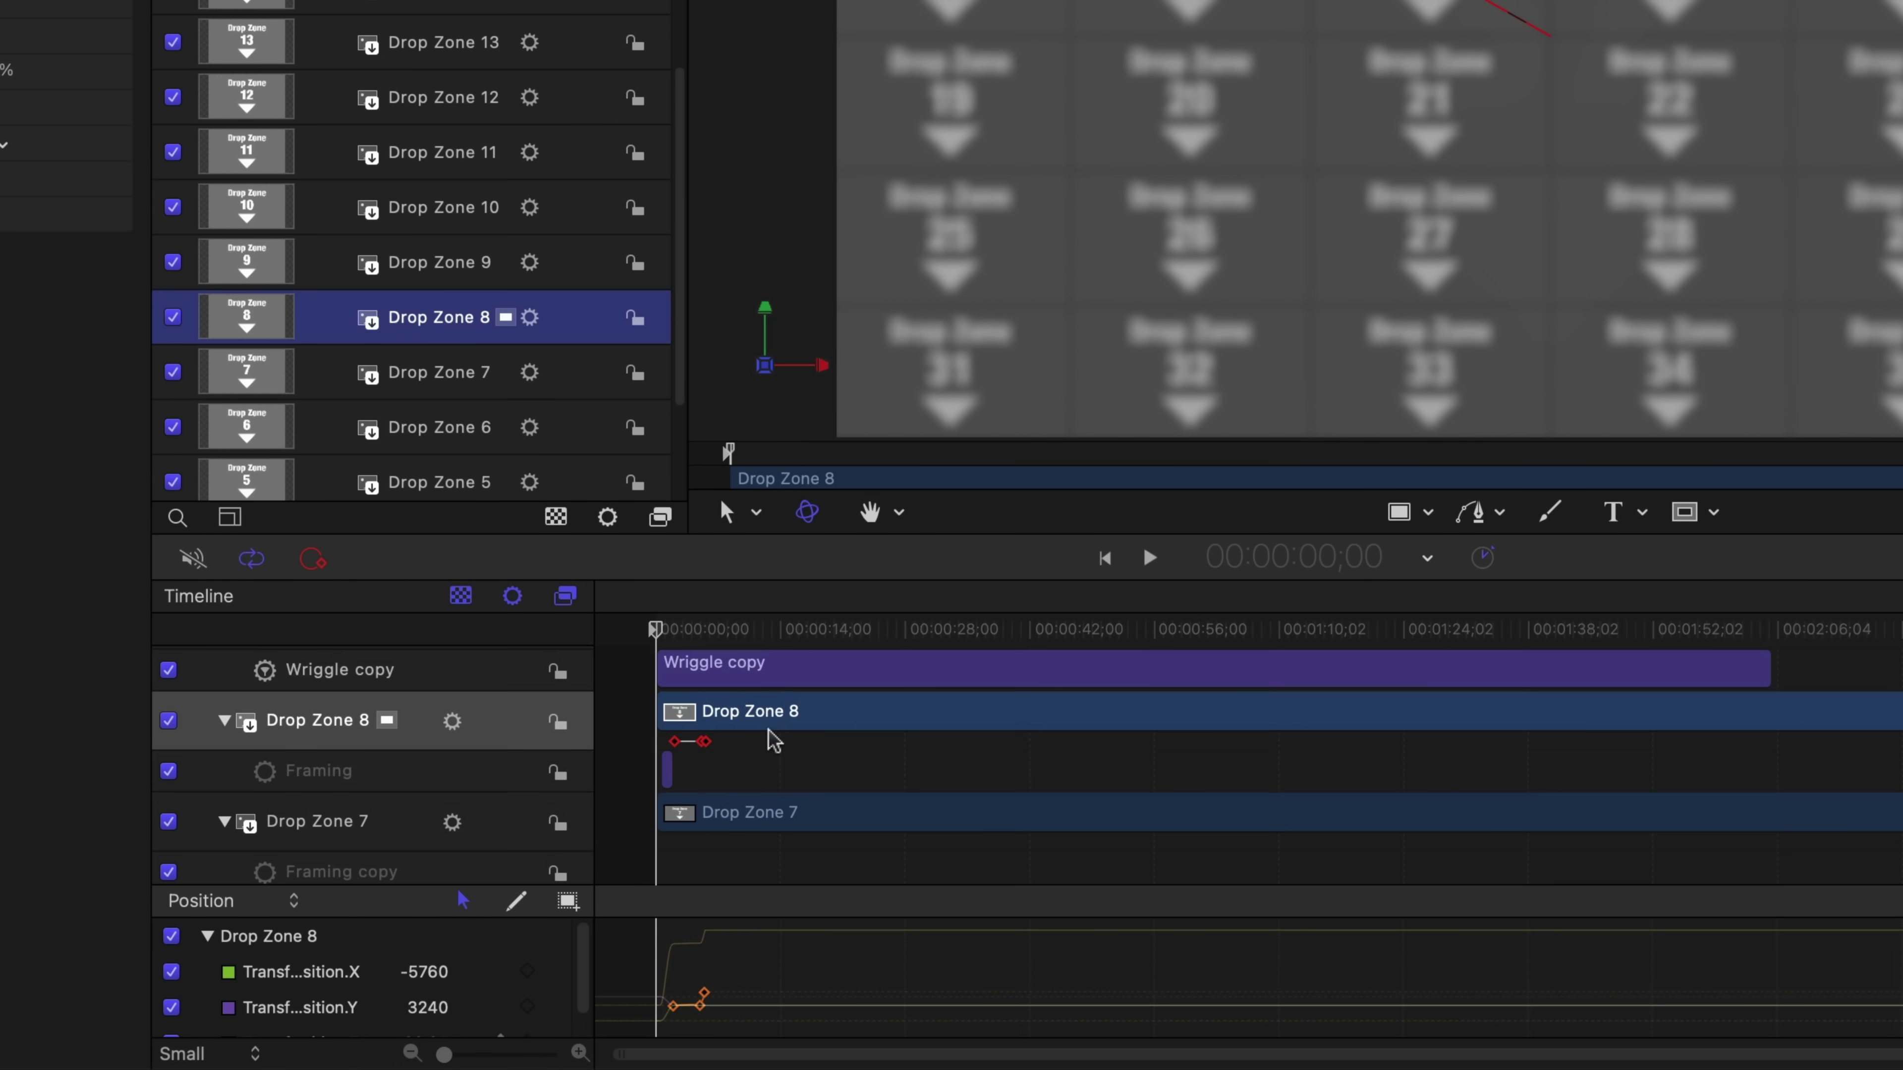
left_click_drag(444, 1054, 532, 1055)
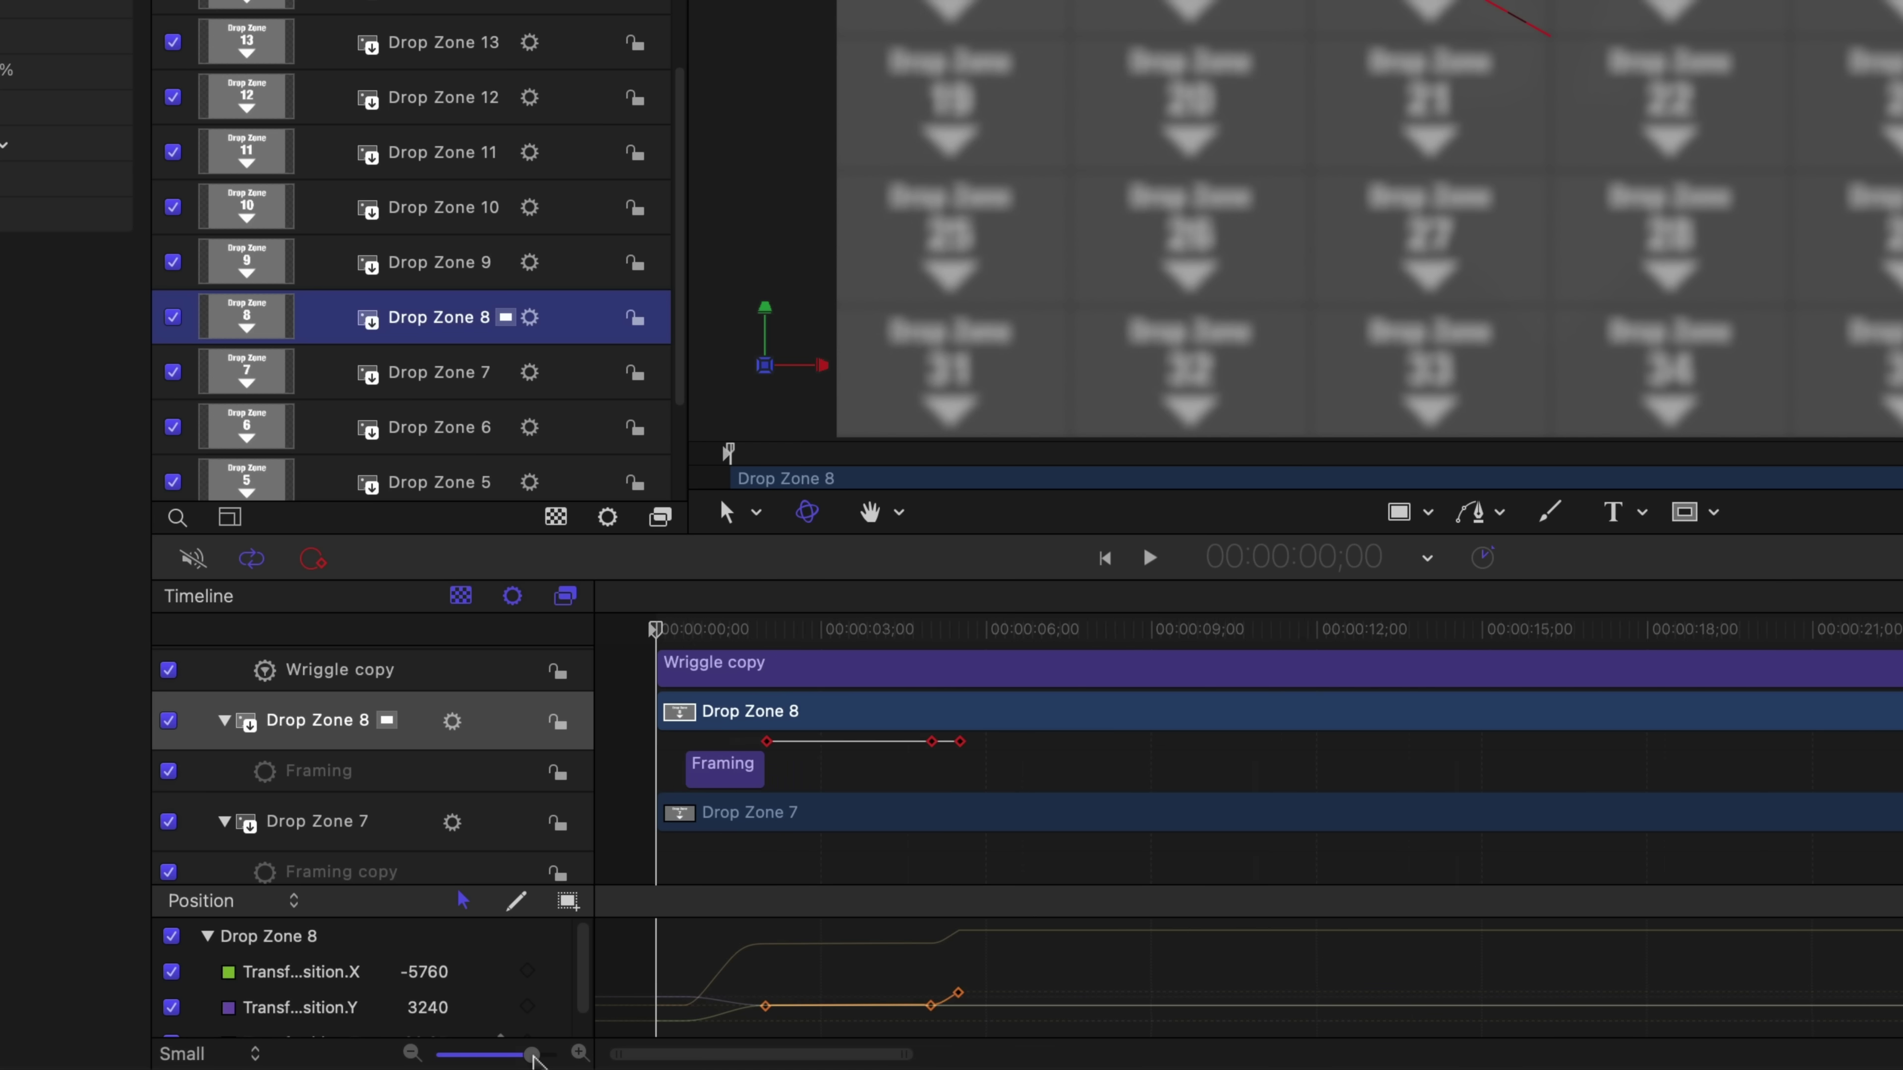
left_click(742, 779)
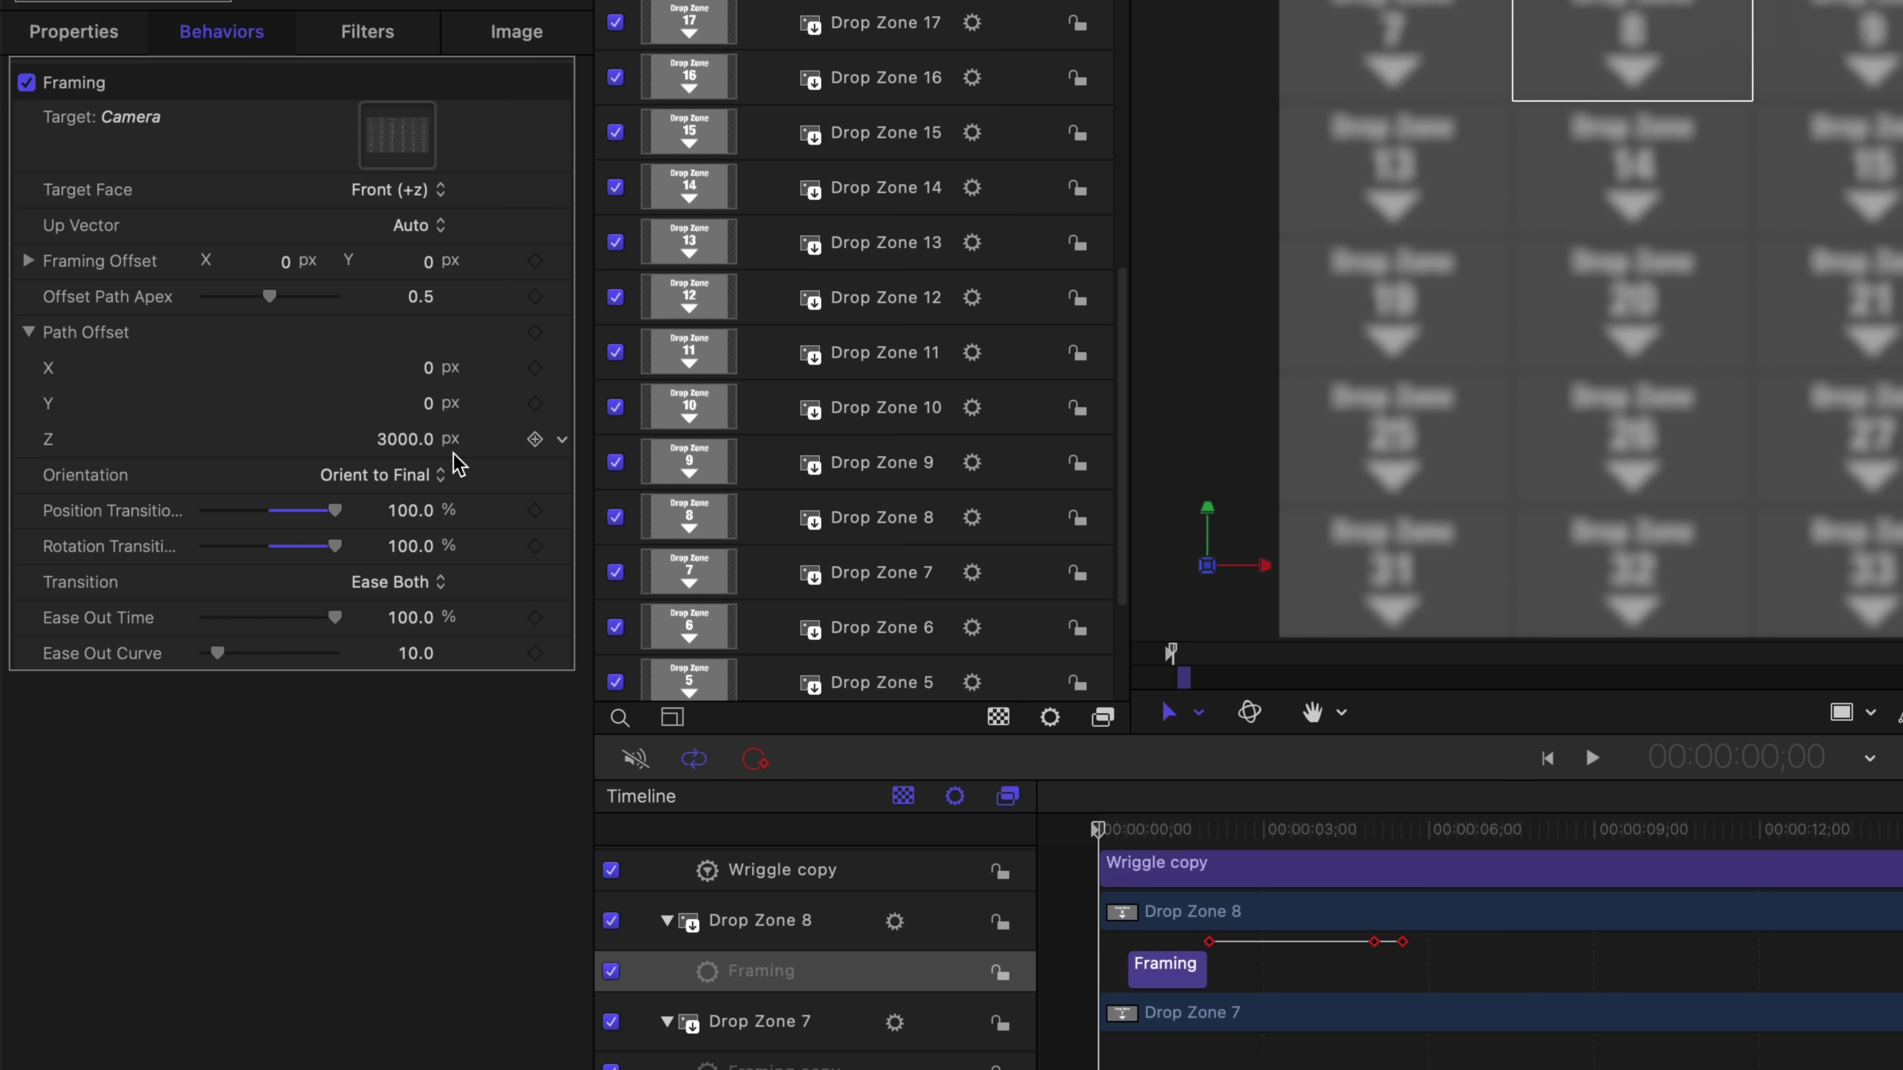
double_click(409, 438)
type("0")
key("Return")
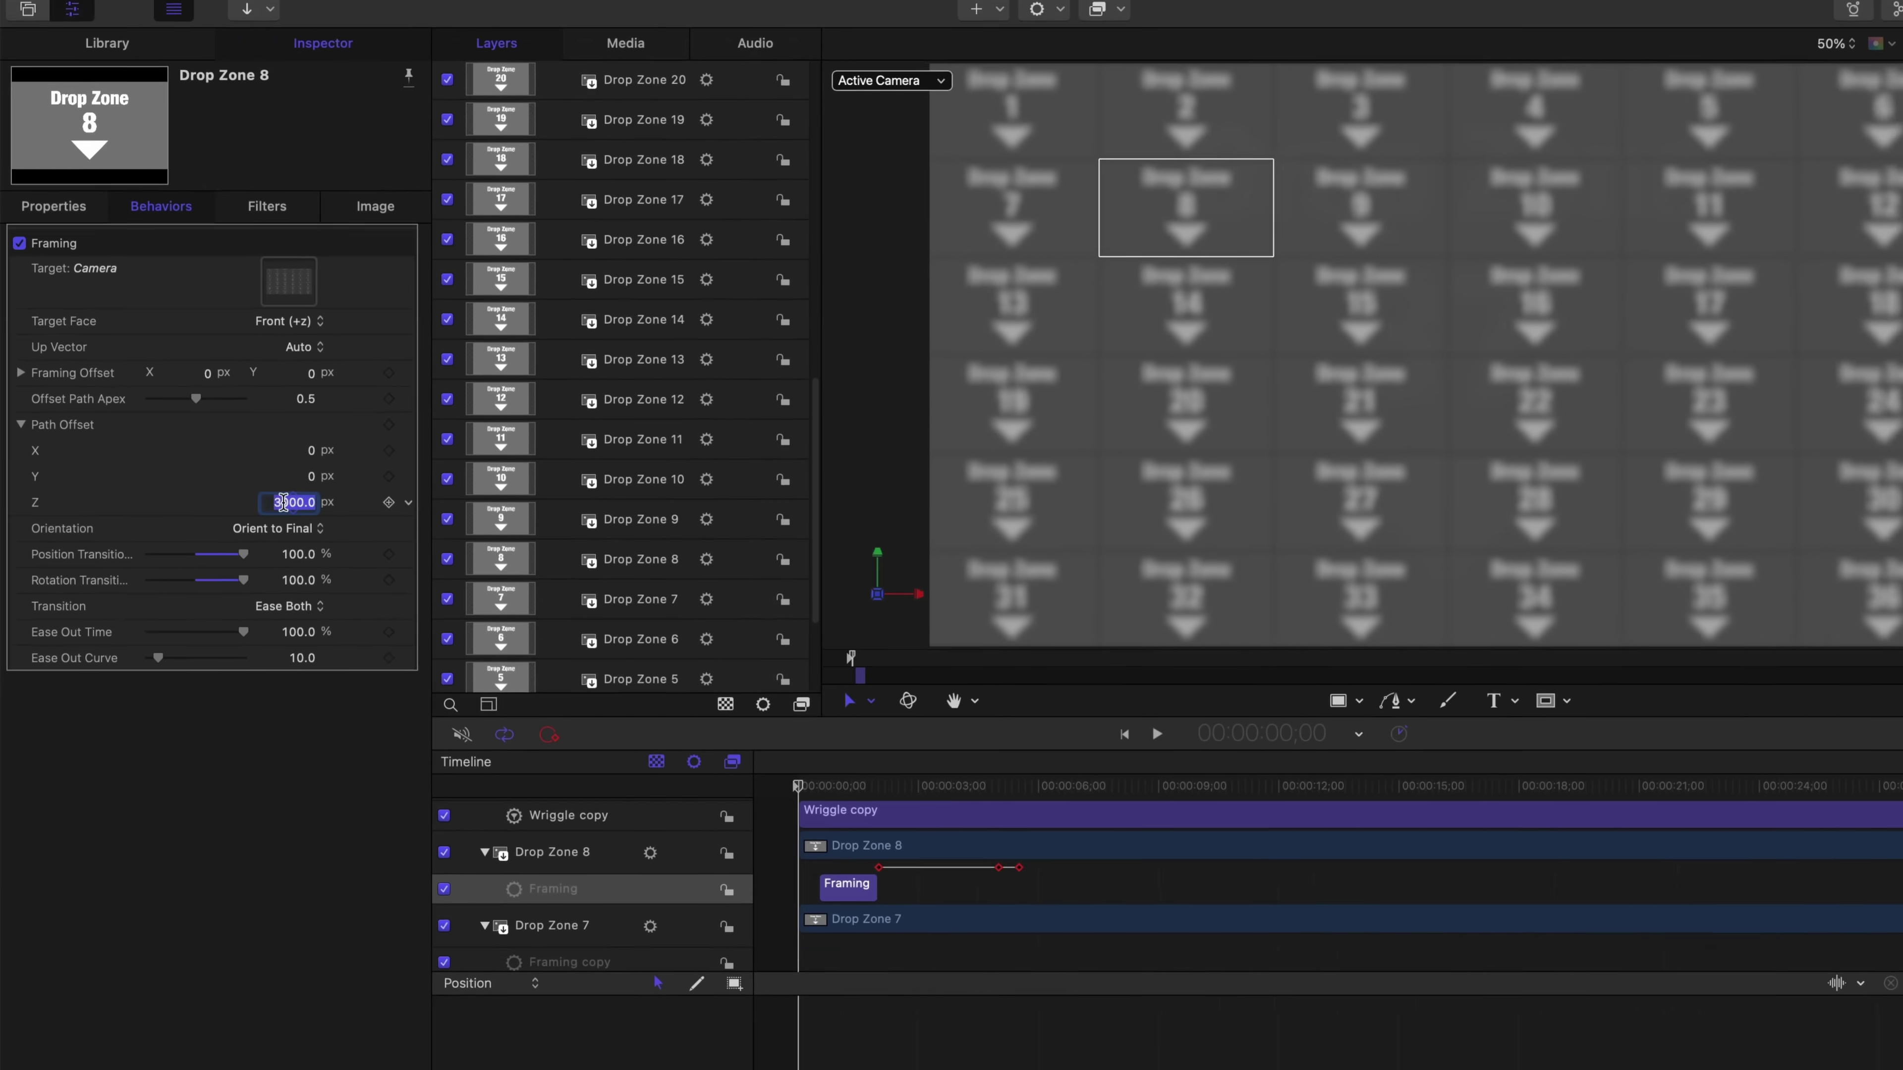
key("space")
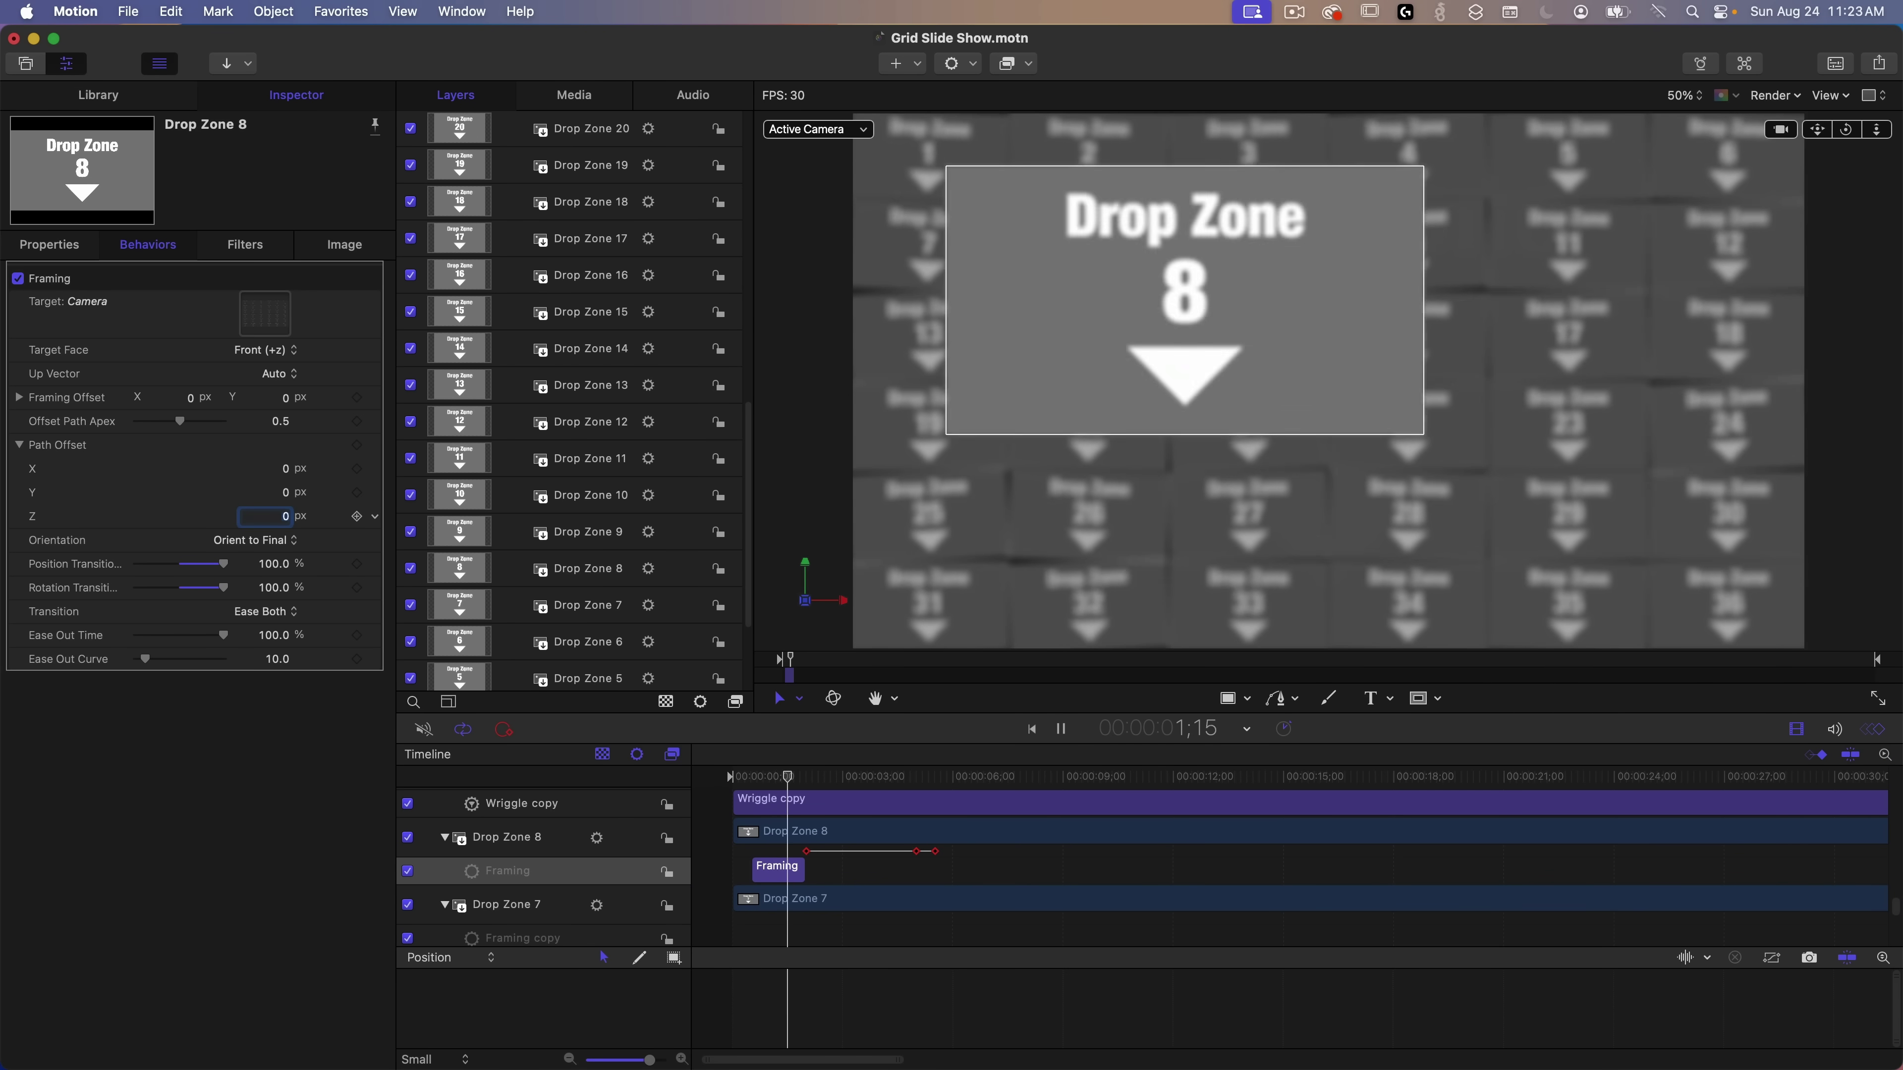
key("space")
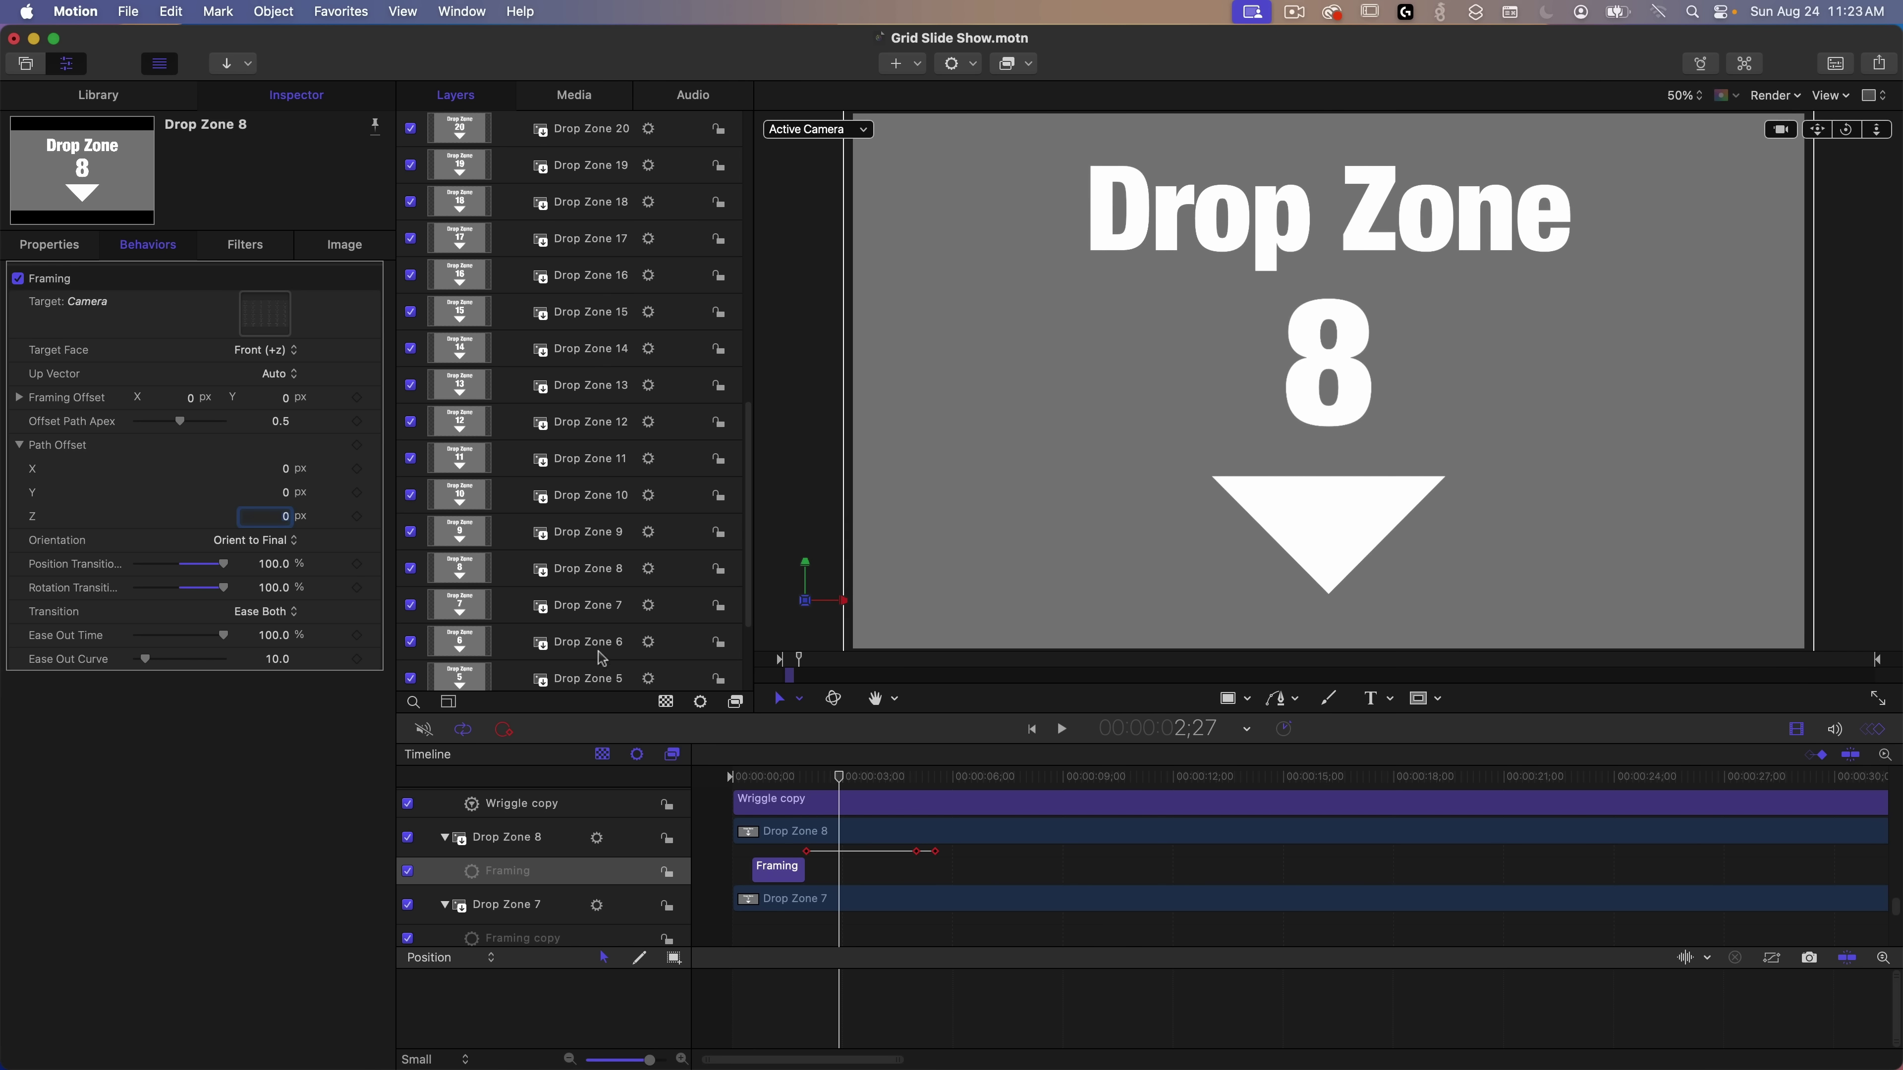
left_click_drag(819, 772, 703, 794)
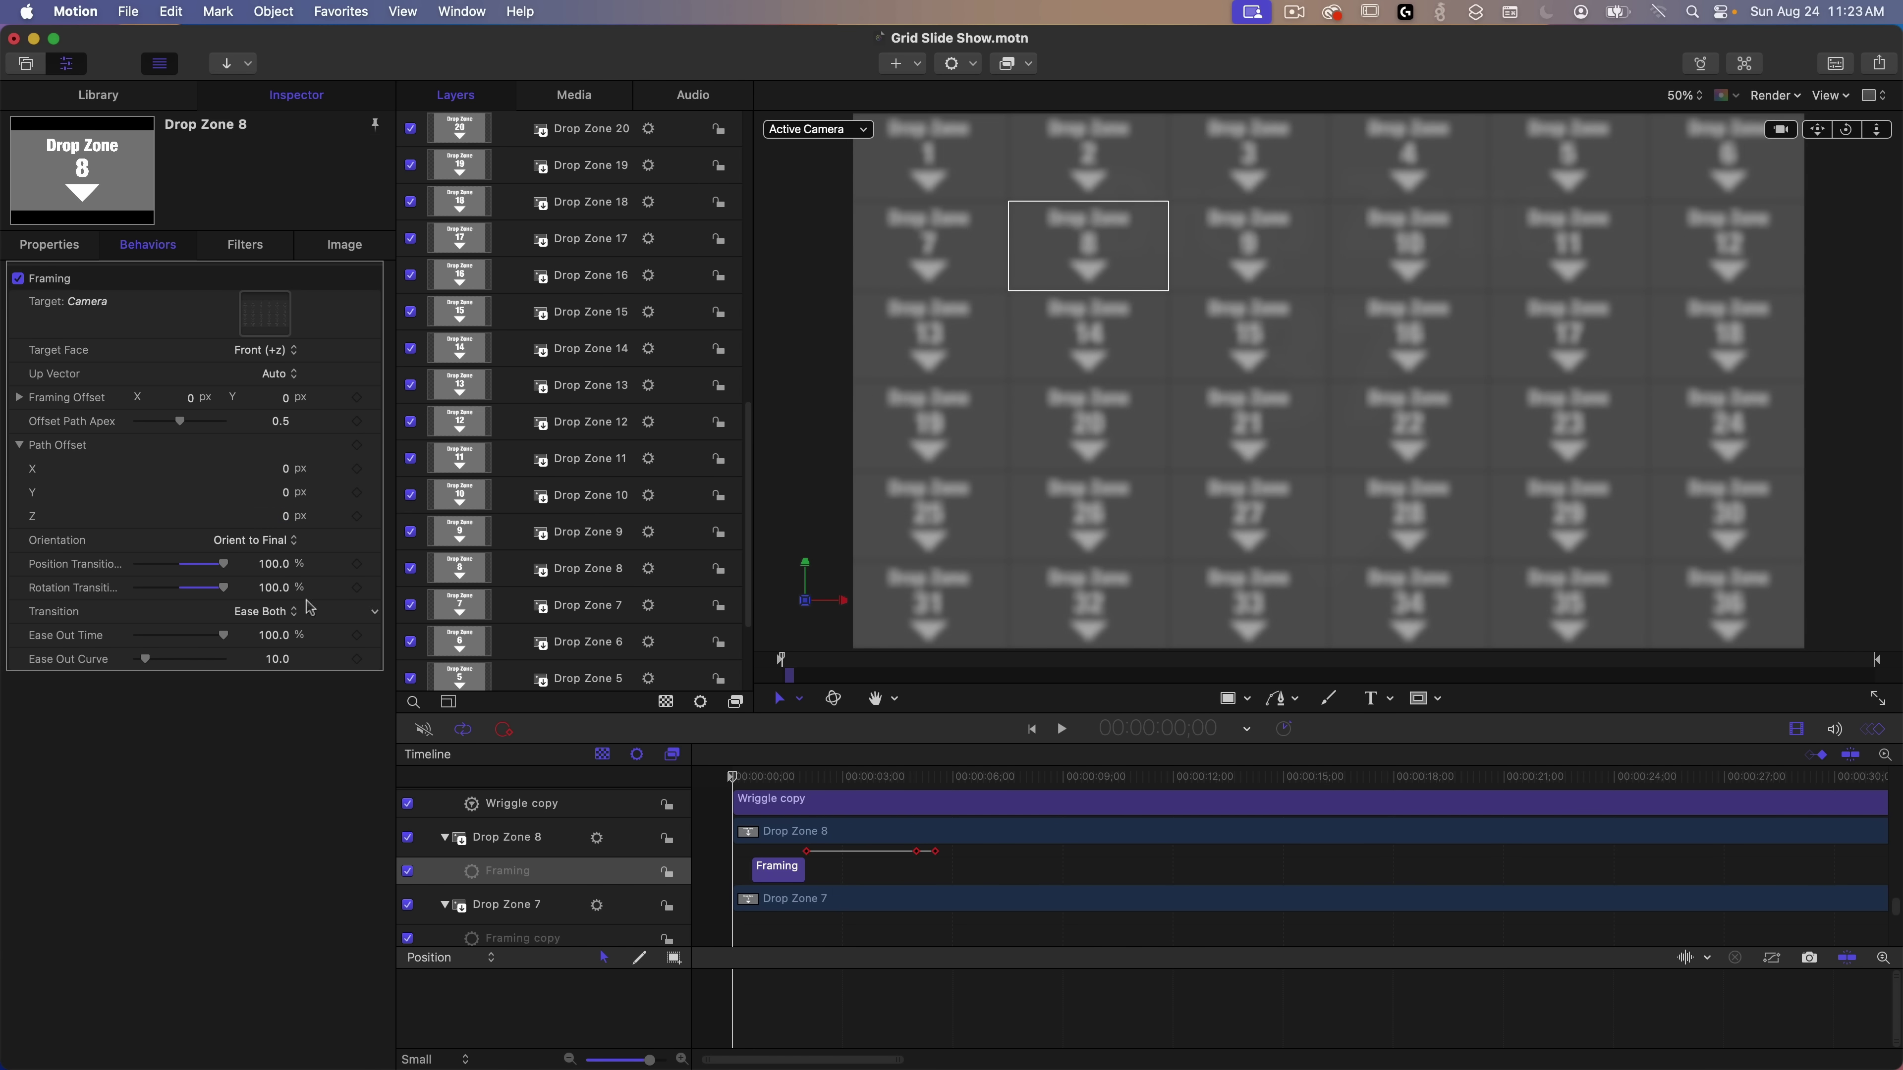
left_click(284, 517)
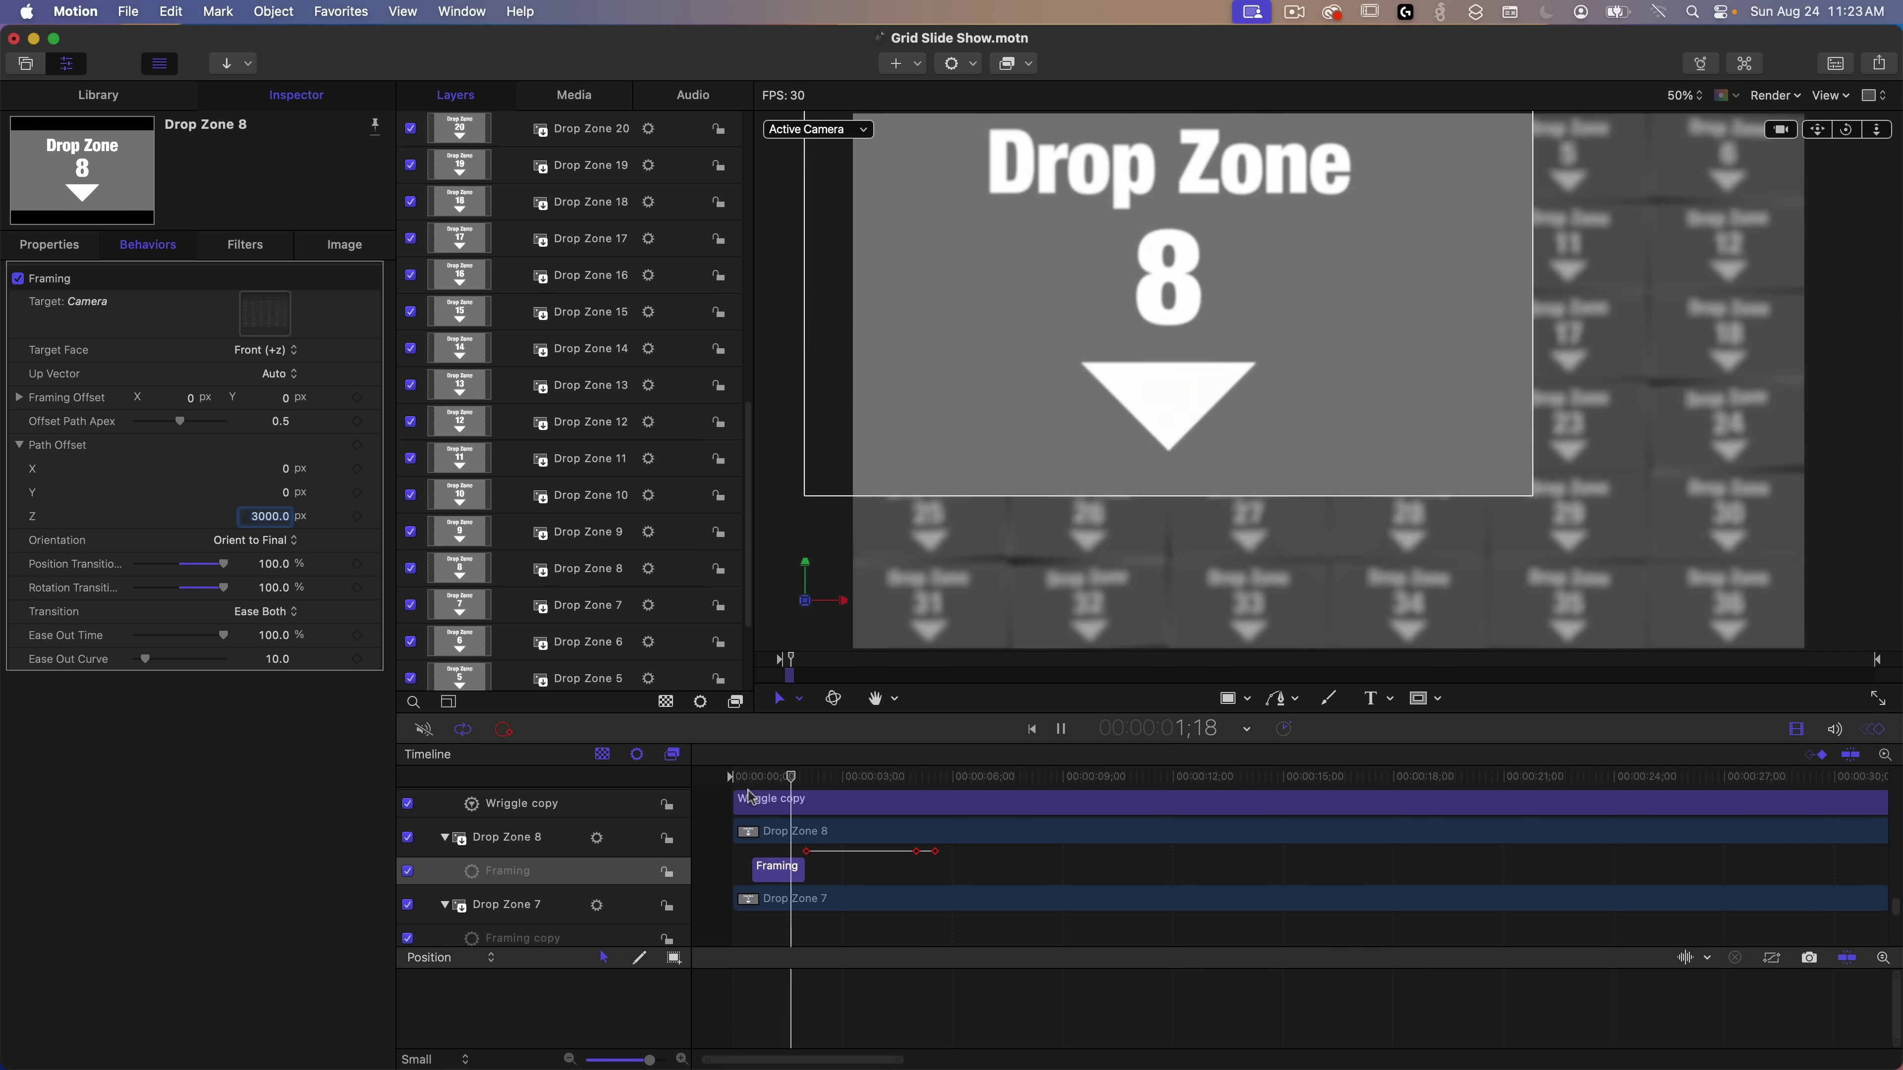
key("space")
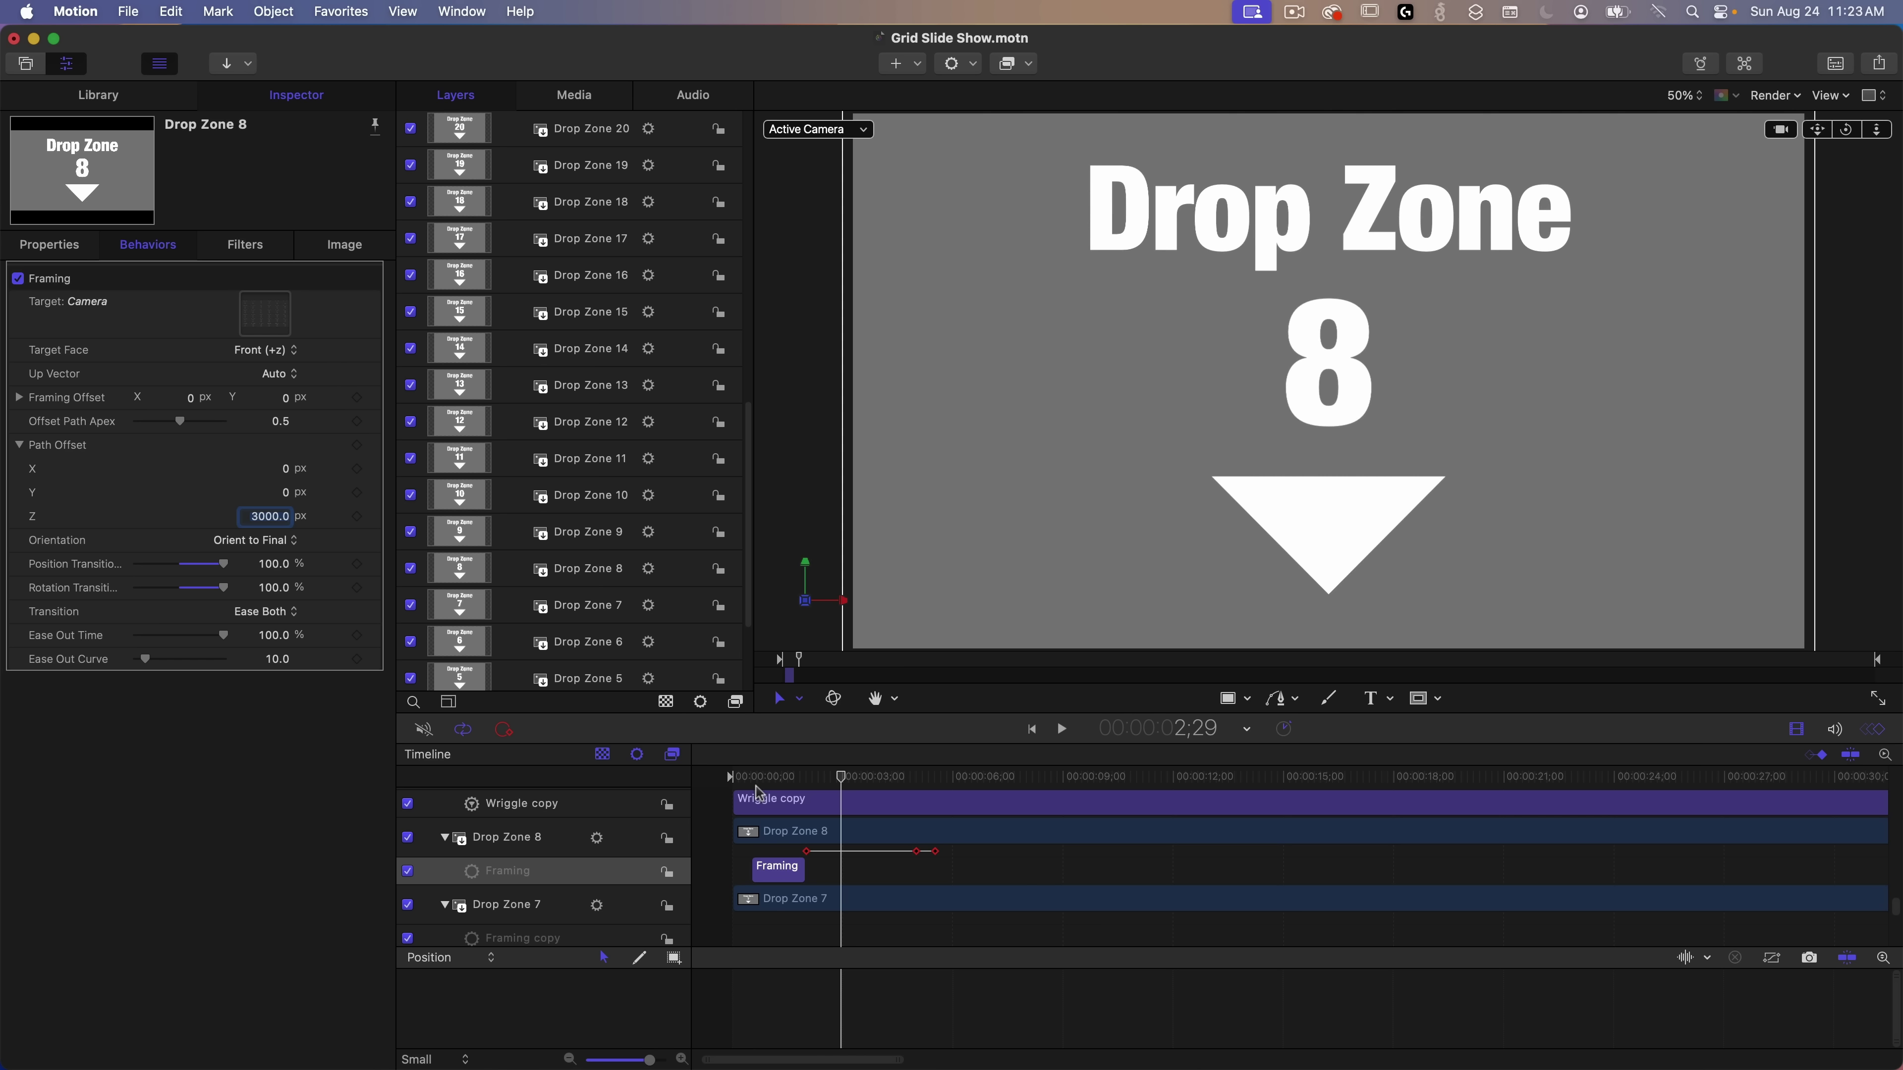
- Step through Drop Zone 8's Position Z keyframes (23231.19 px at 5:00, 28082.73 px at 5:15), then scrub near 5;11
left_click(760, 830)
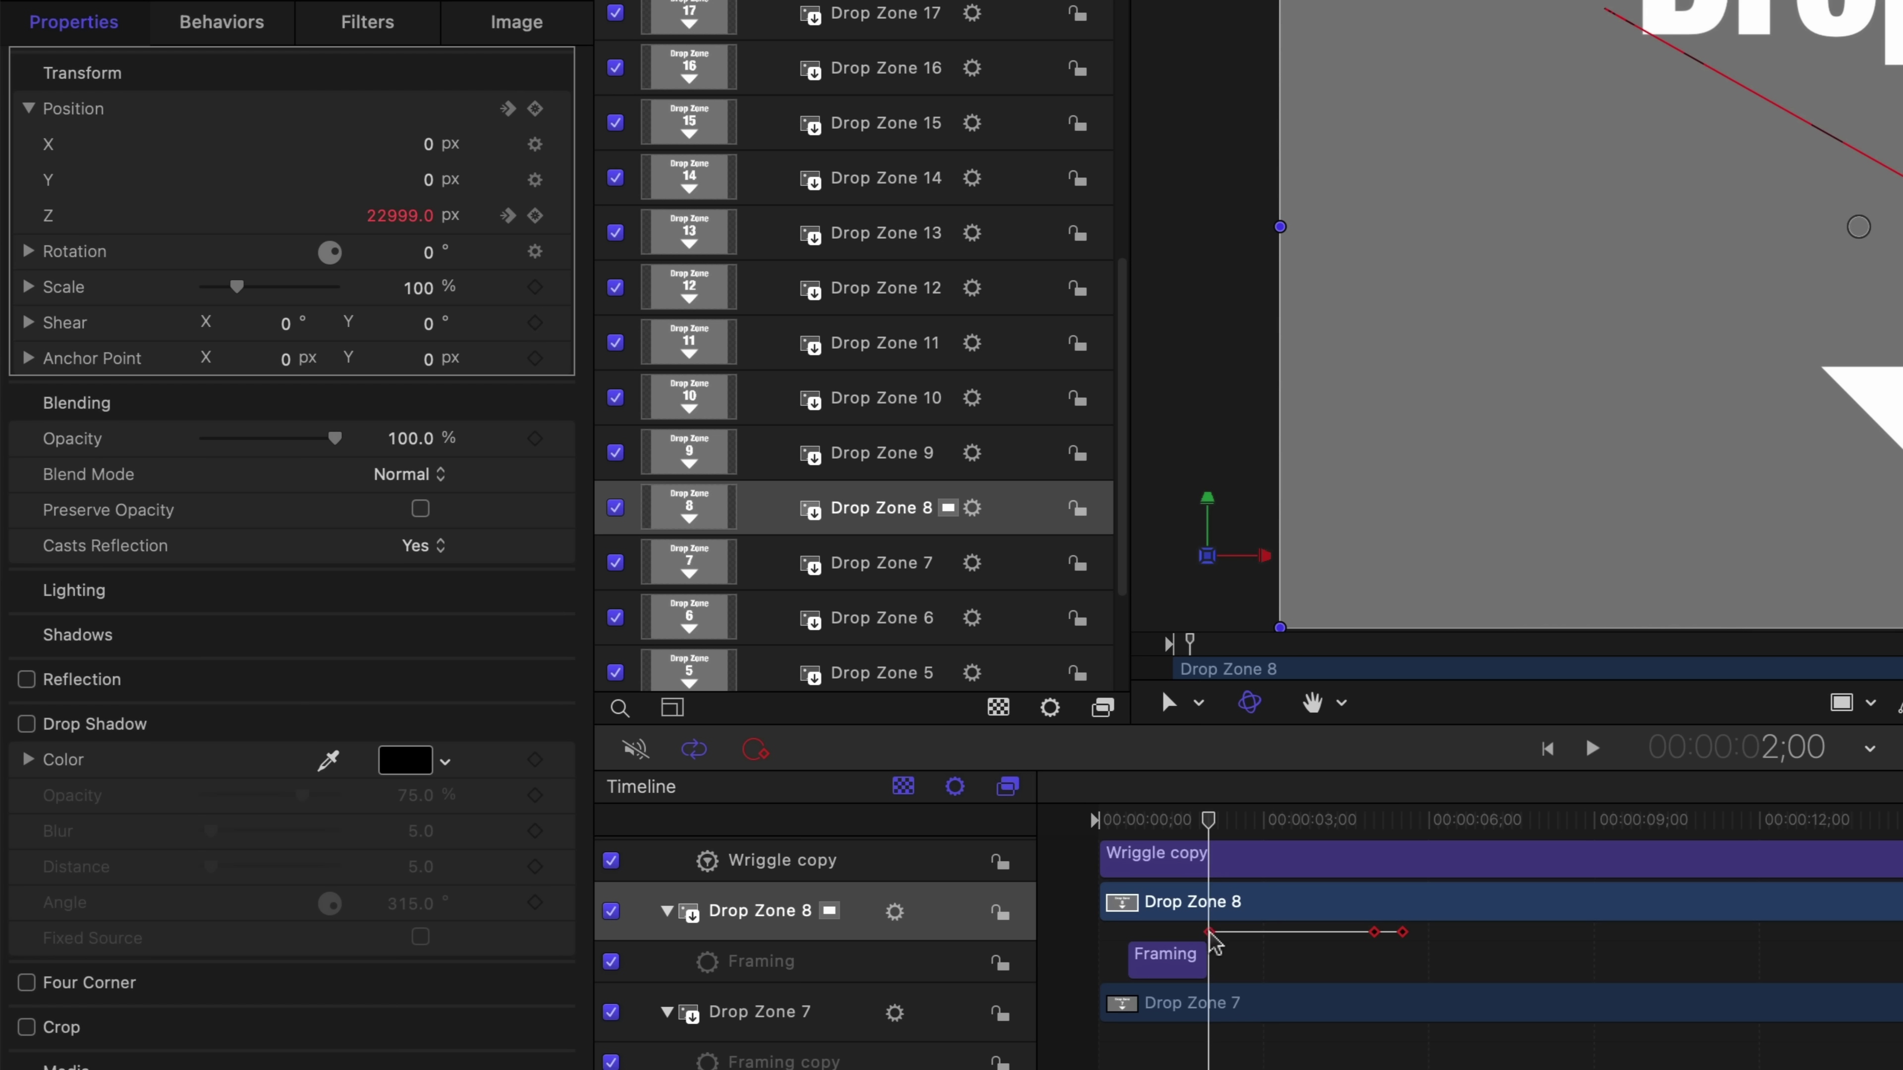
left_click(508, 215)
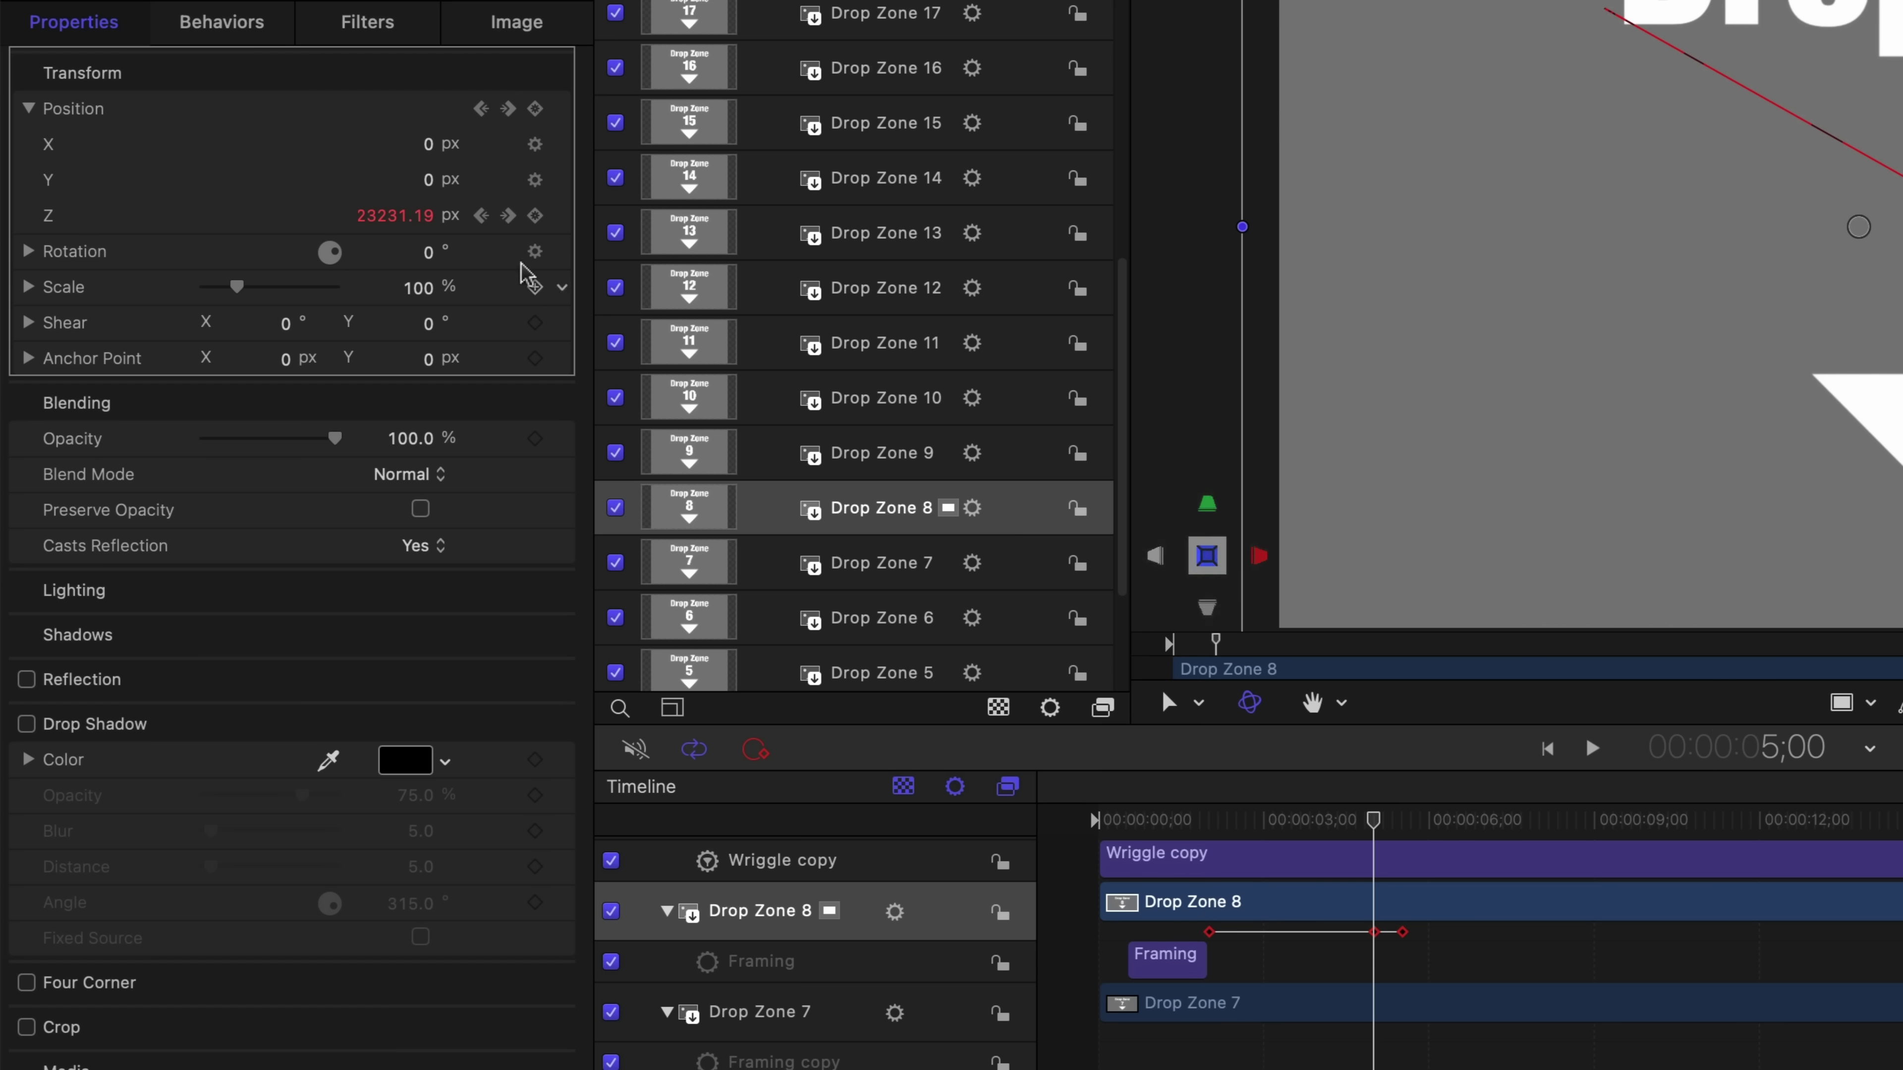
left_click(482, 215)
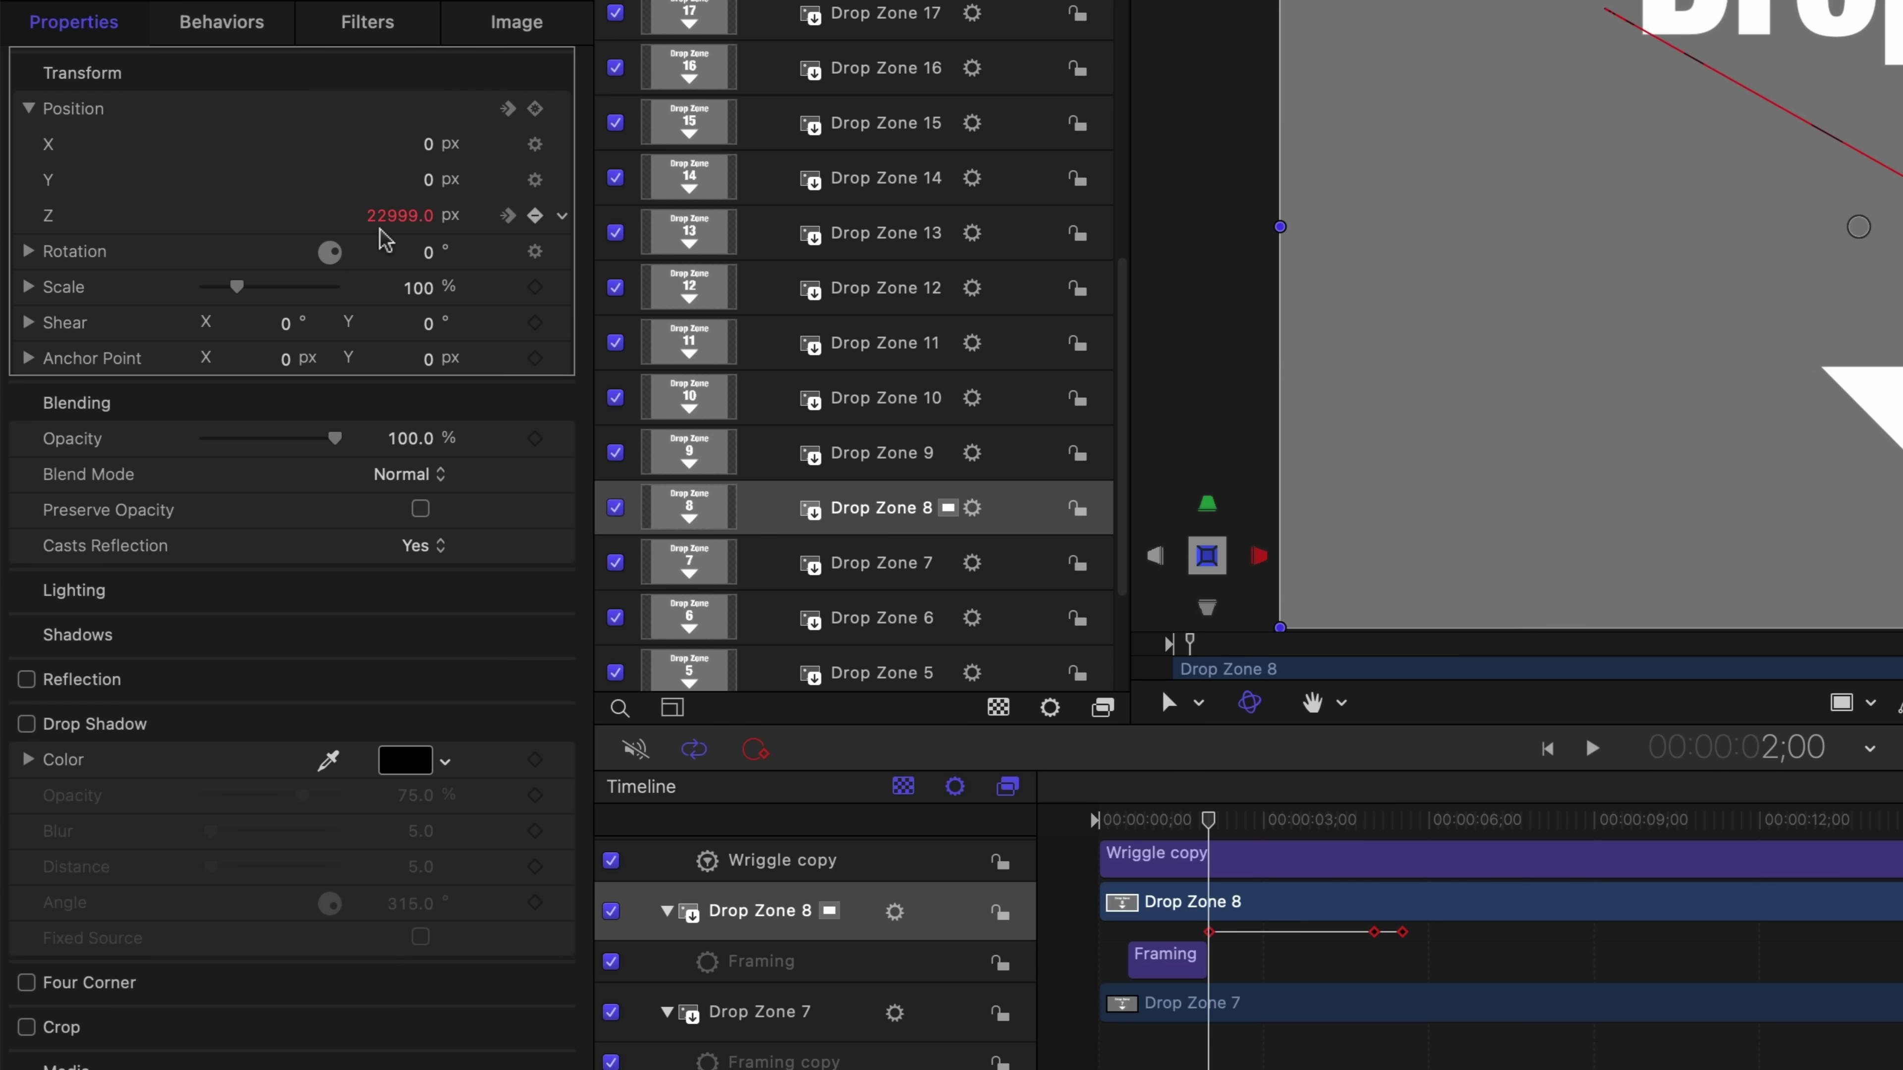
left_click(508, 216)
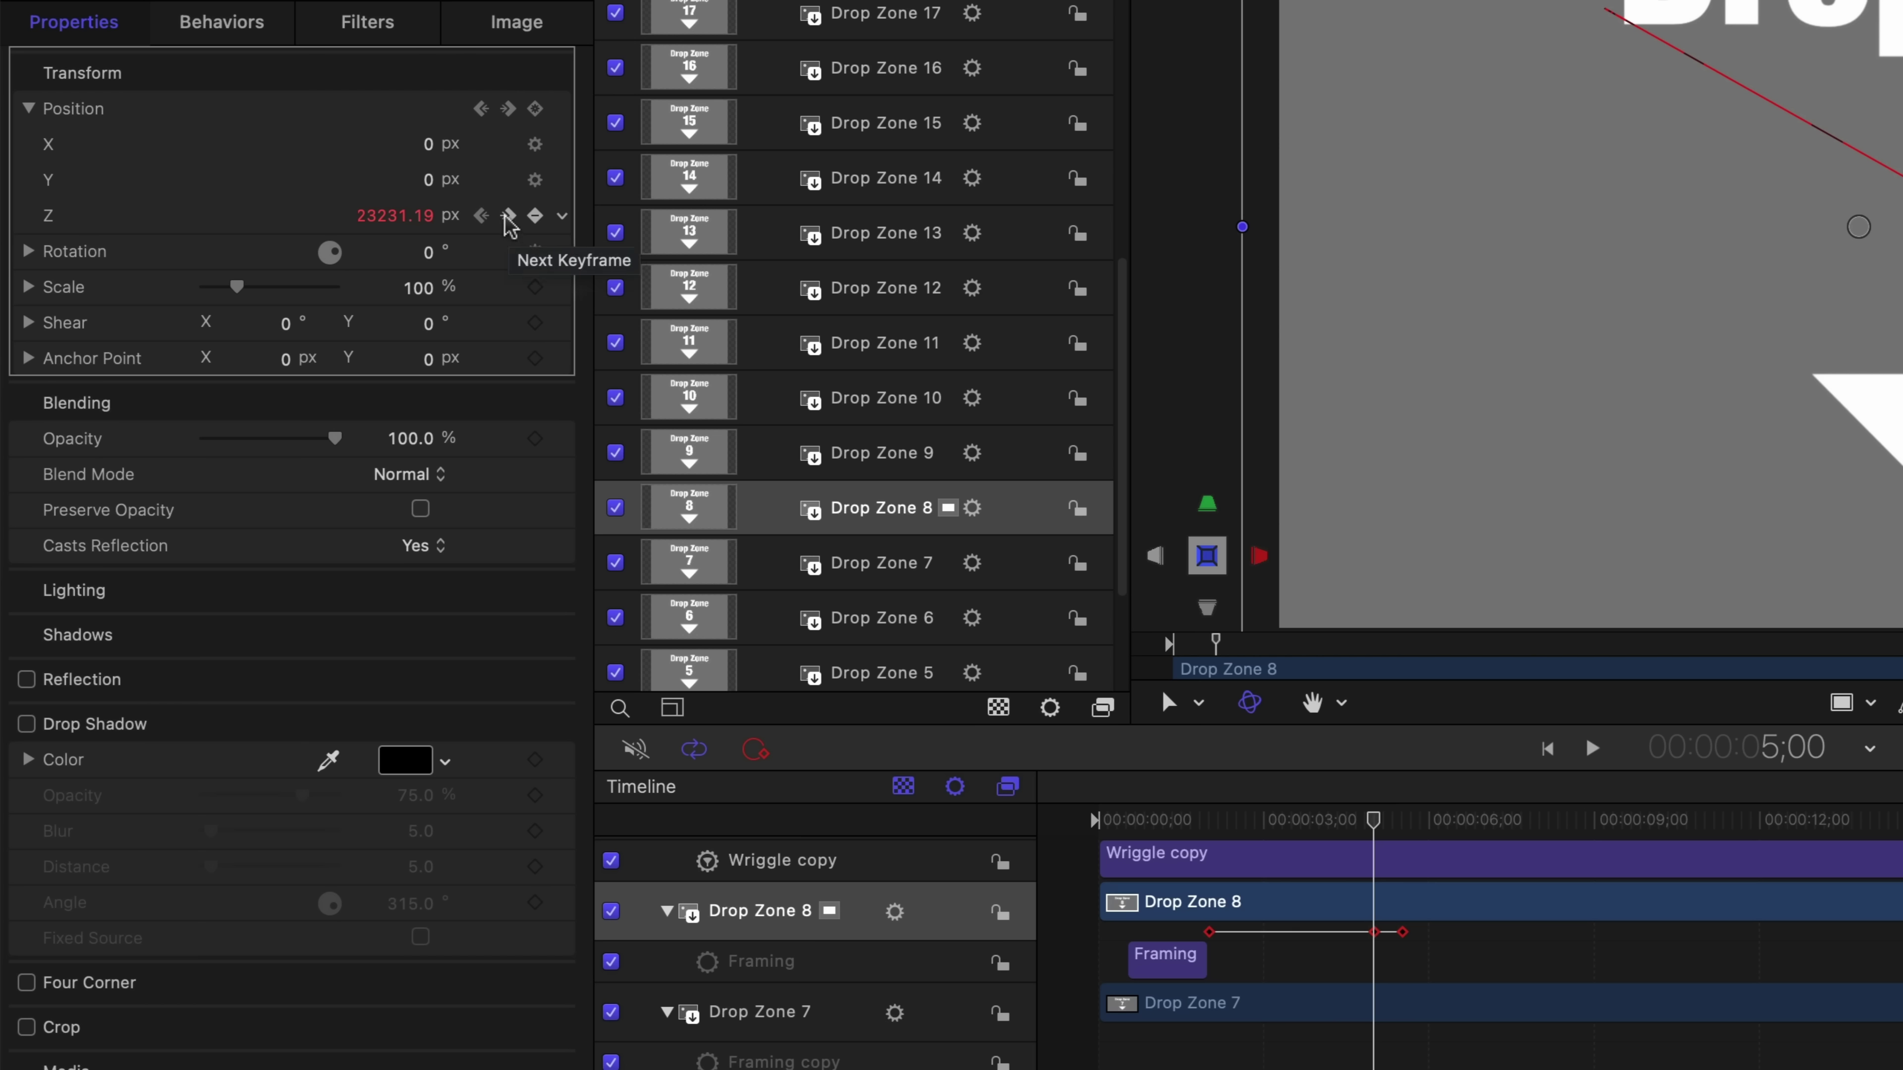
left_click(507, 217)
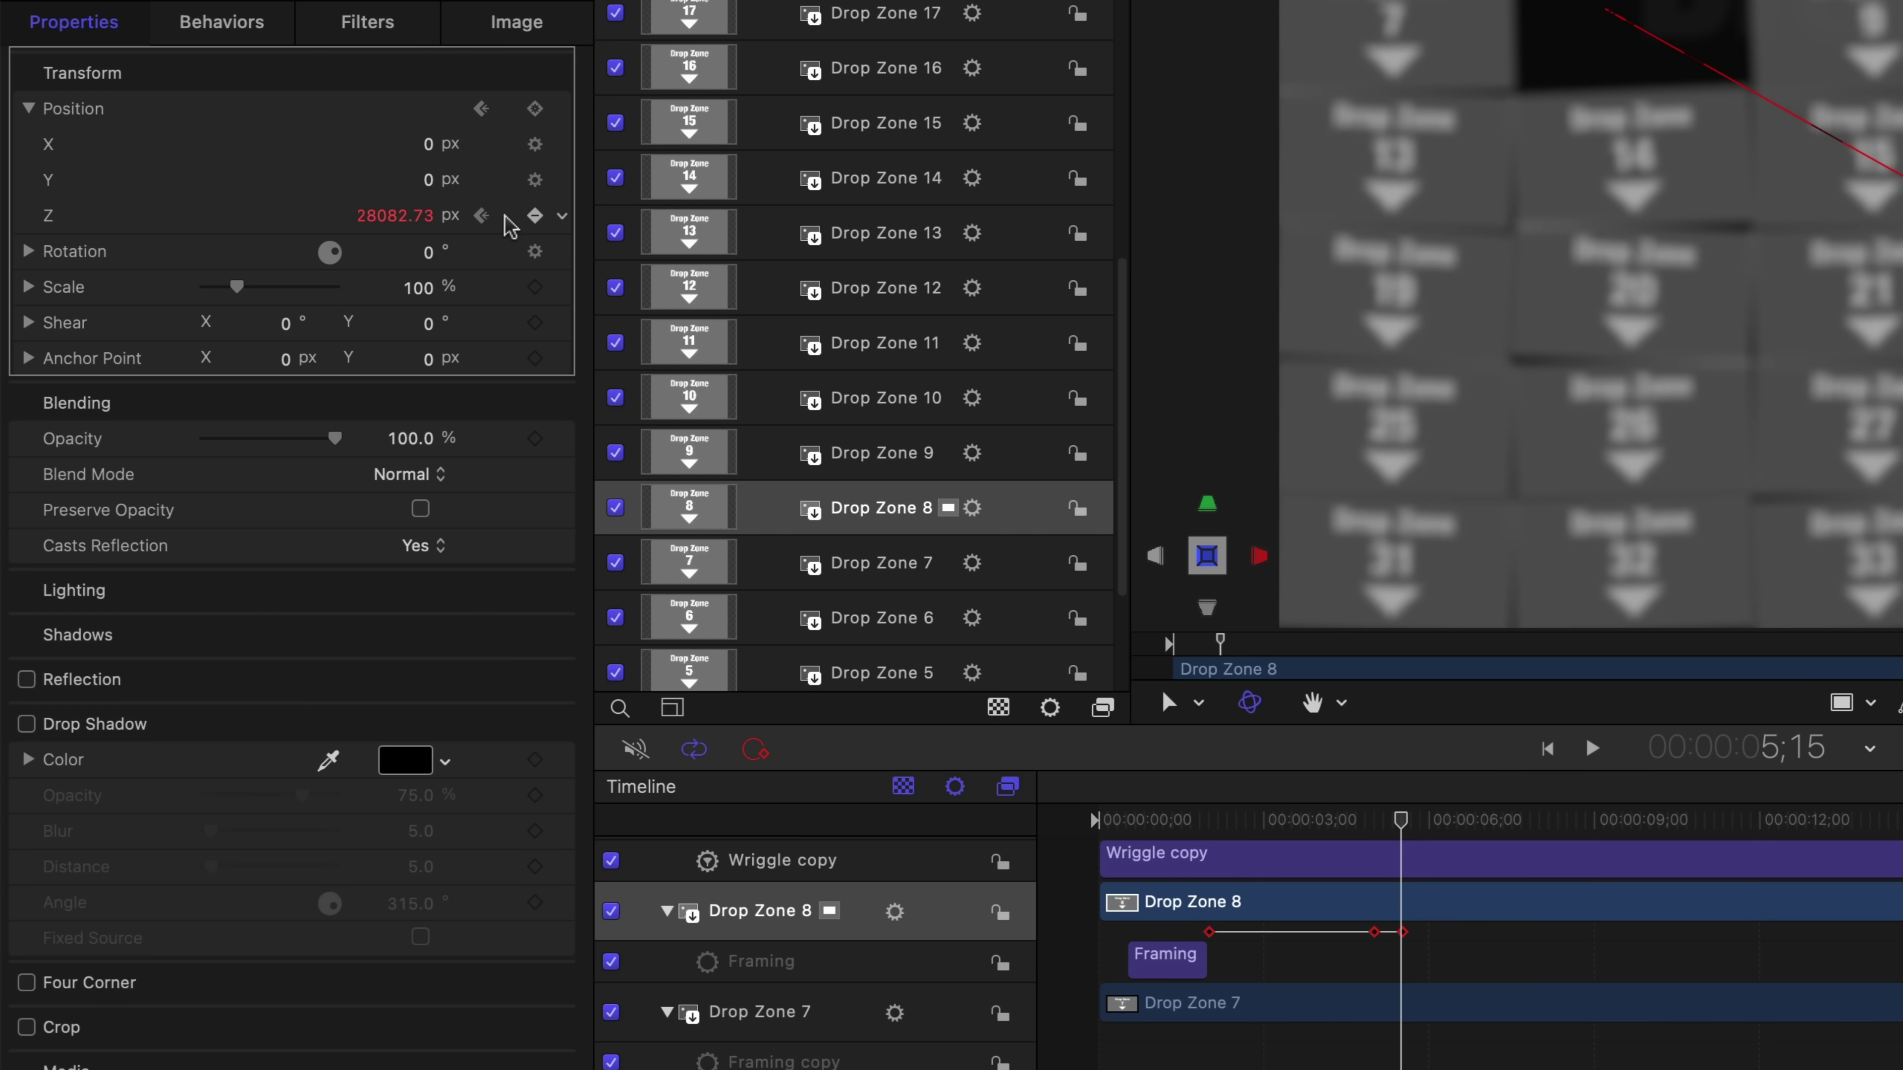
left_click(481, 216)
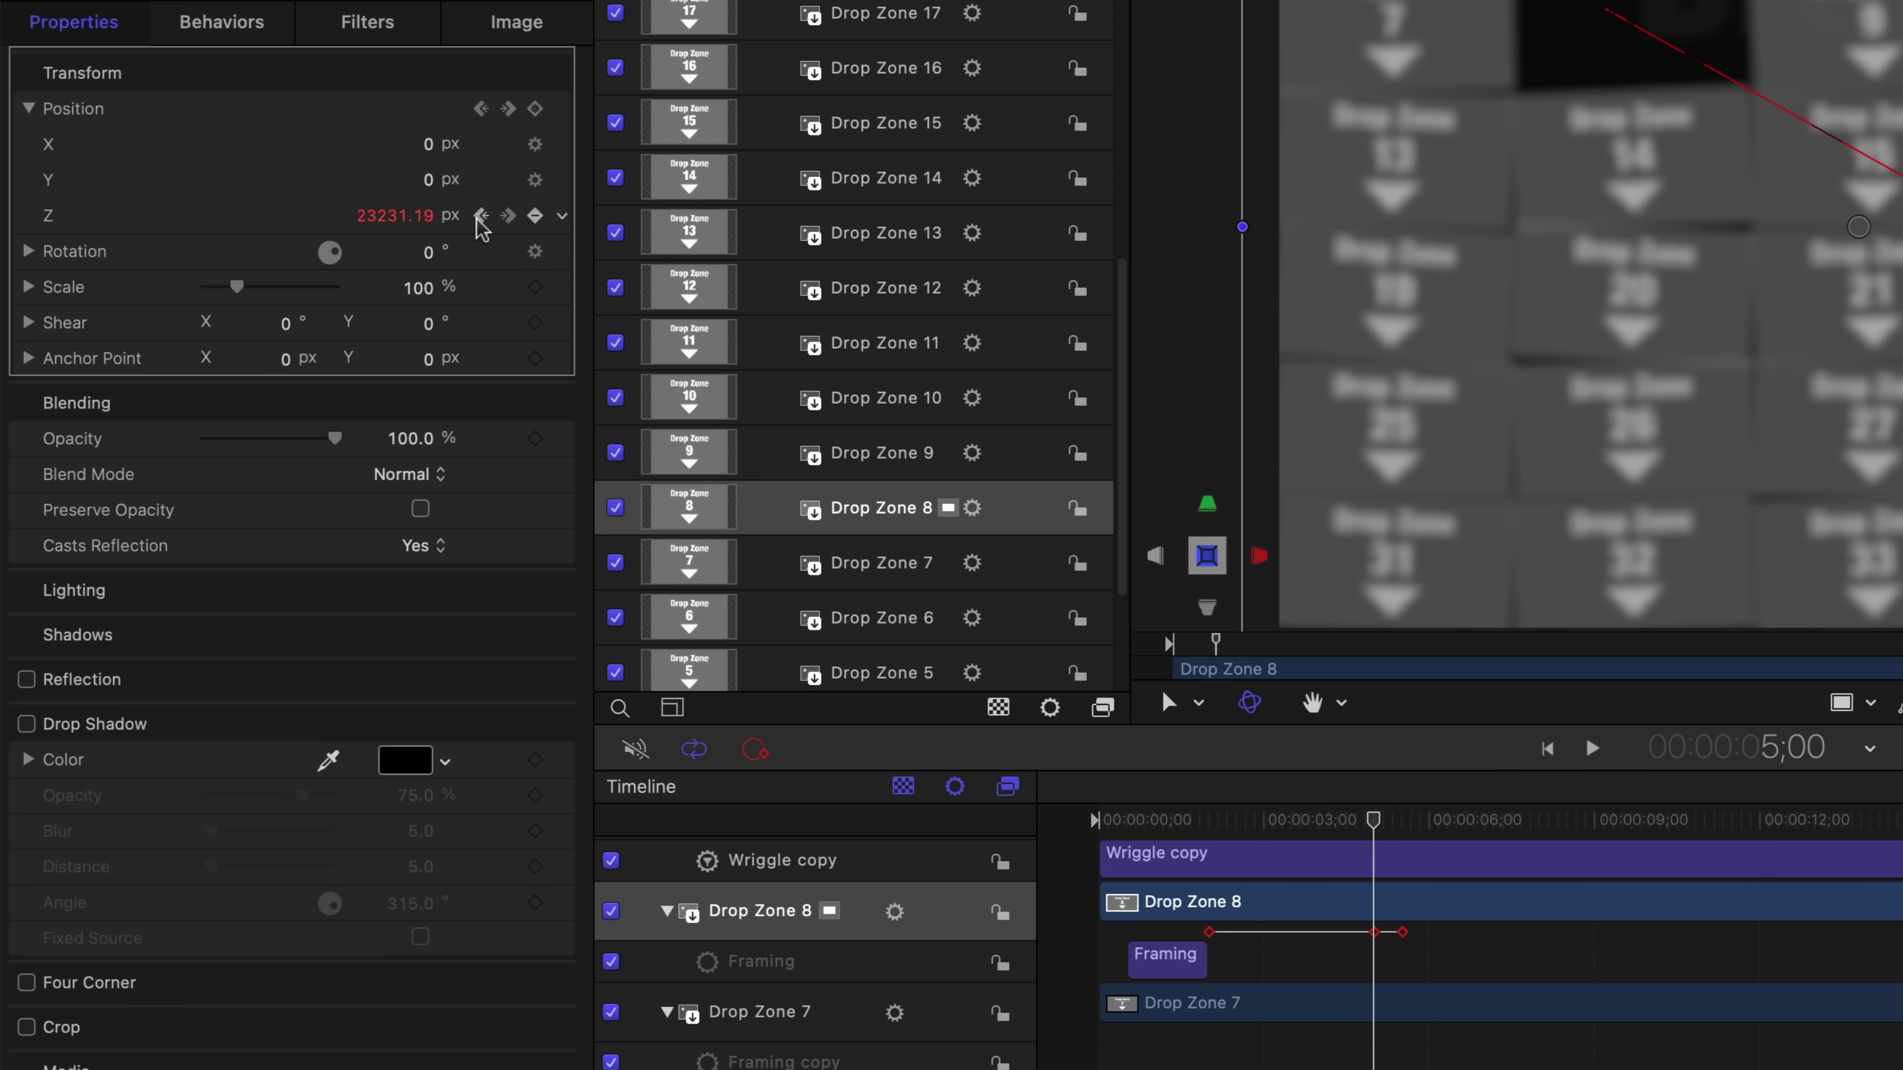
left_click(507, 216)
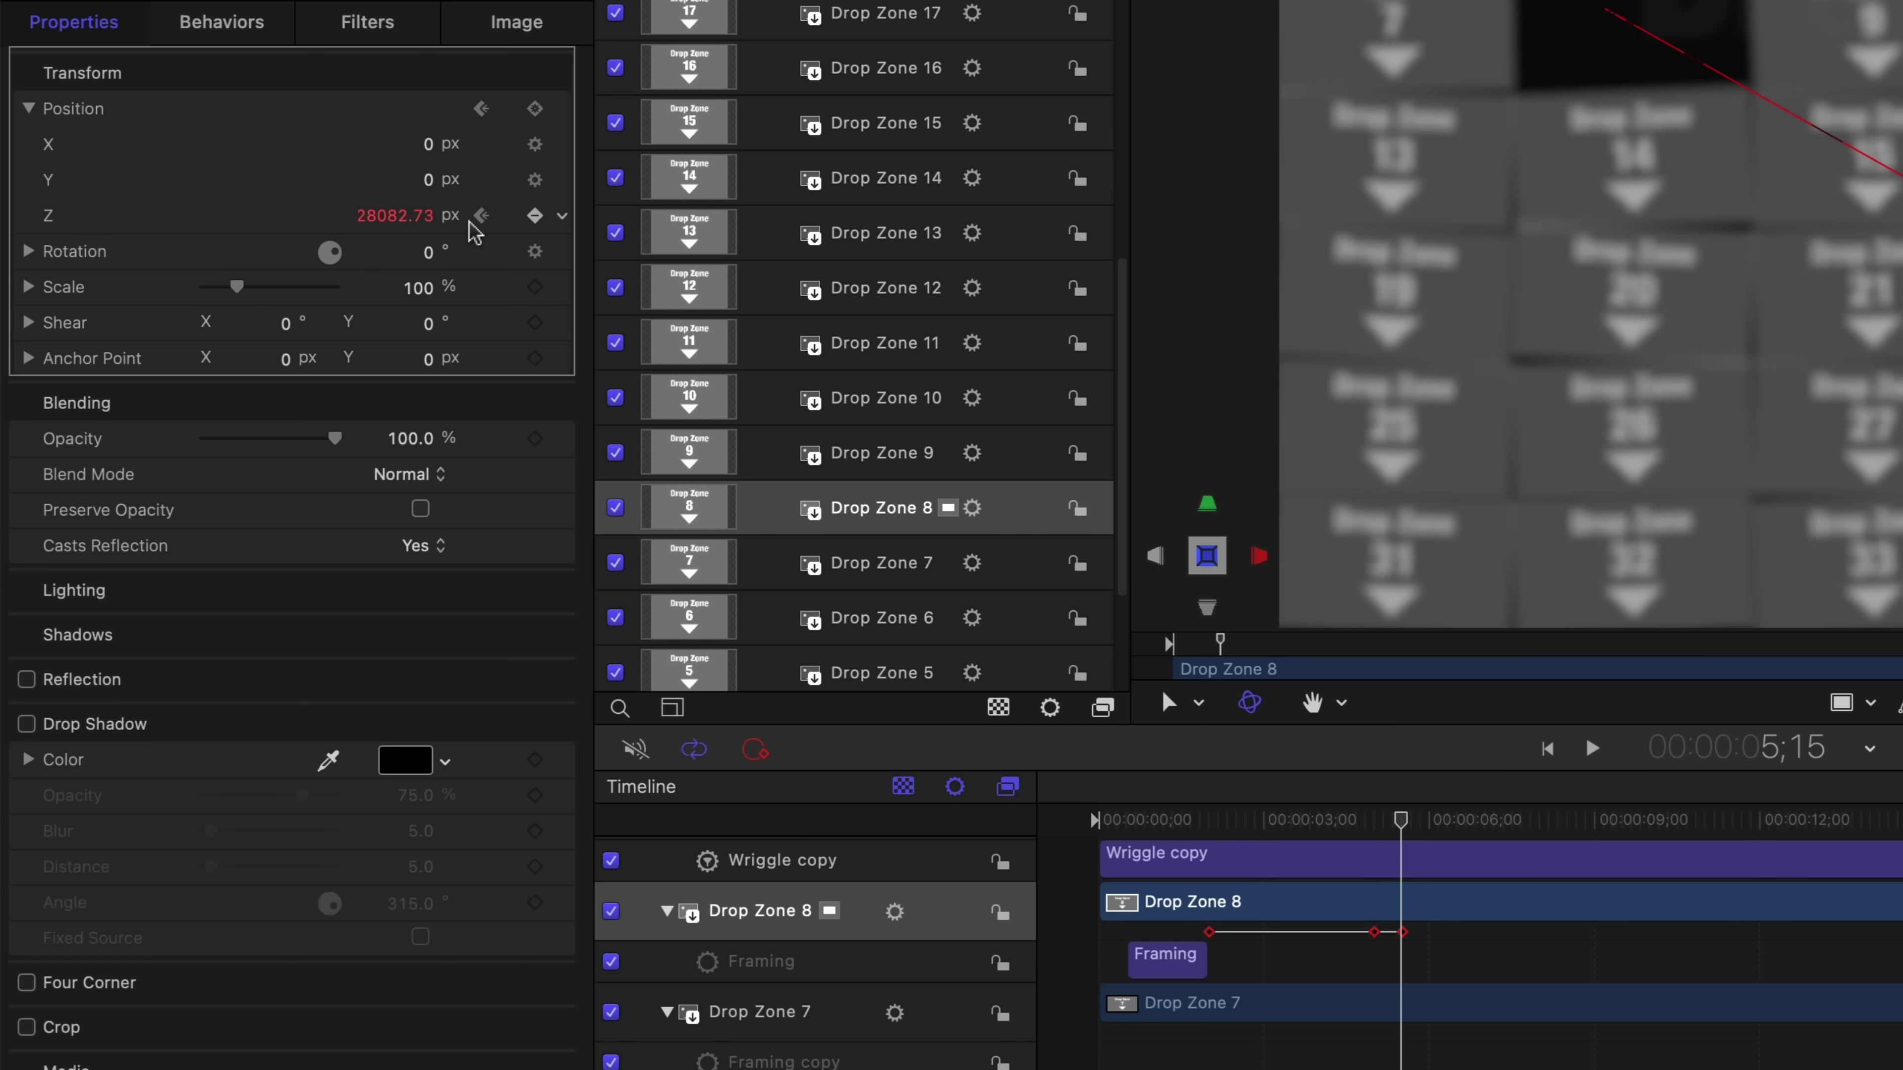
left_click_drag(1400, 820, 1390, 822)
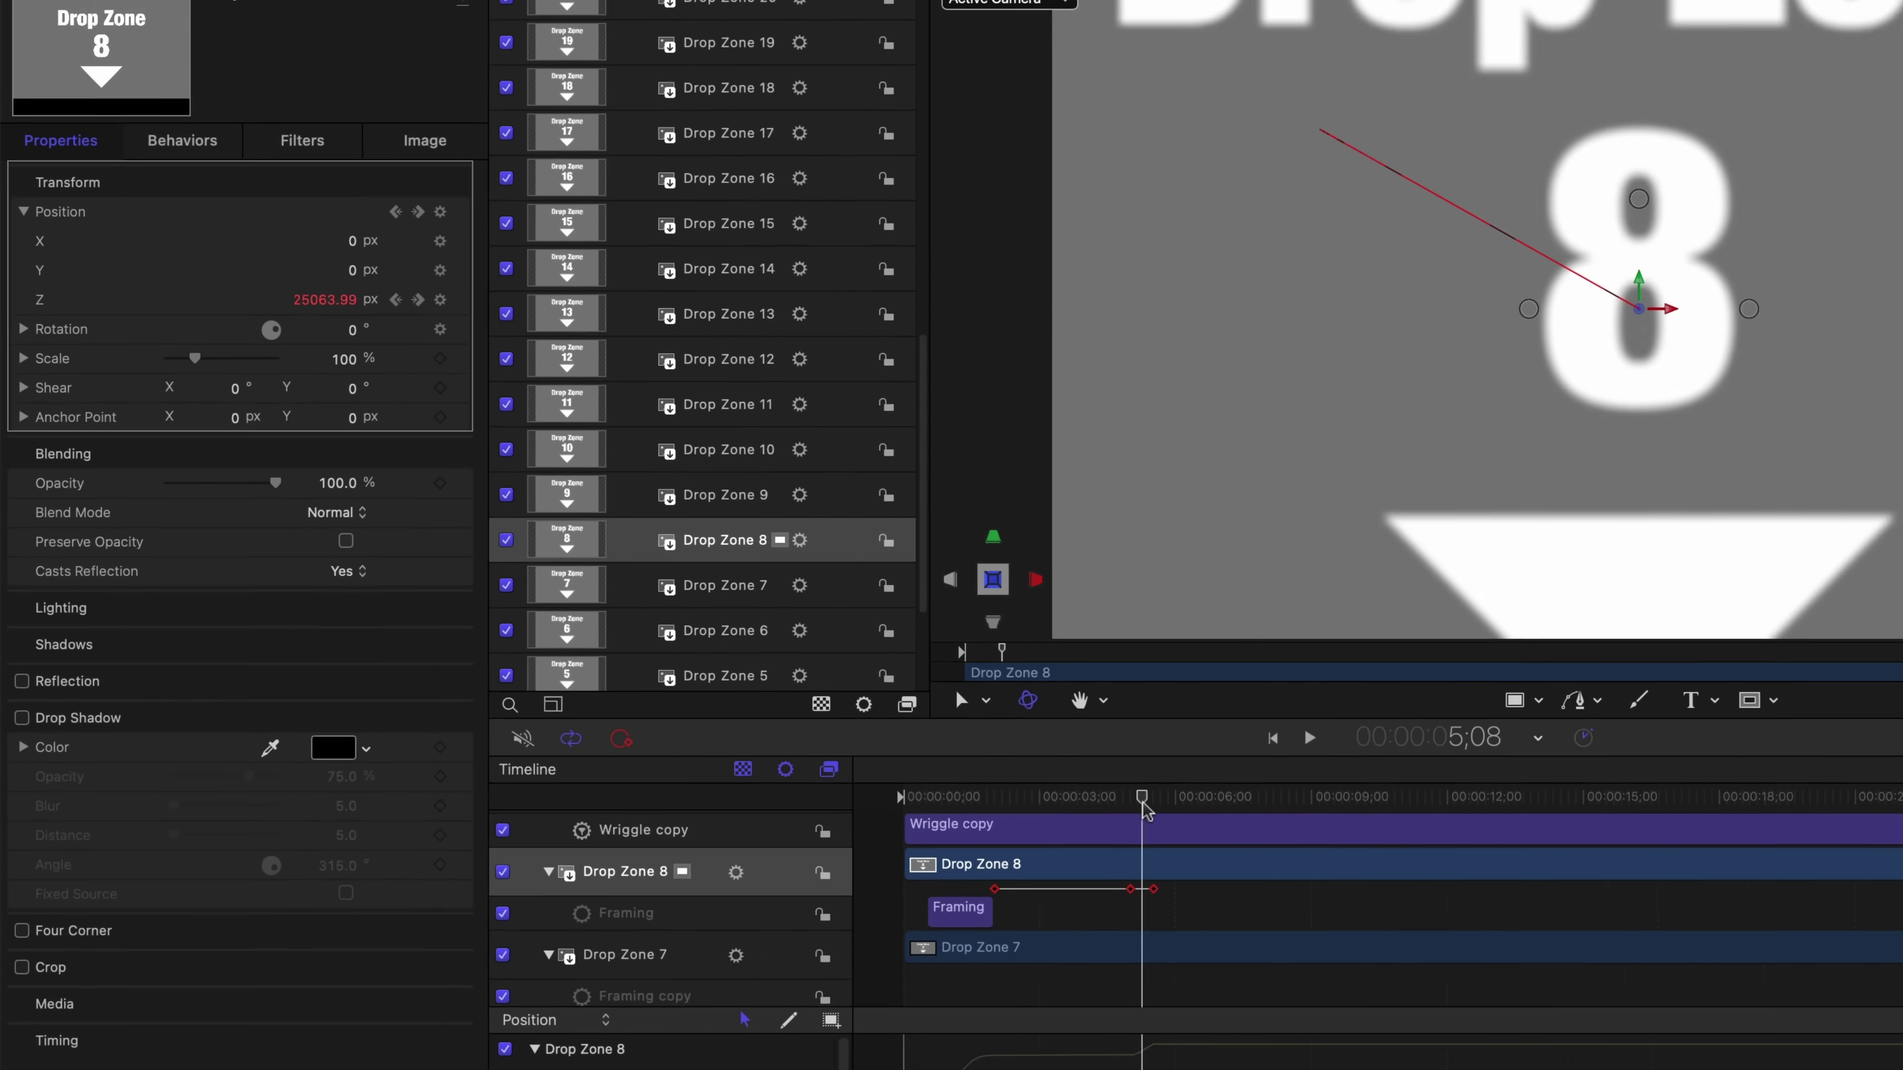
left_click_drag(1144, 810, 1151, 810)
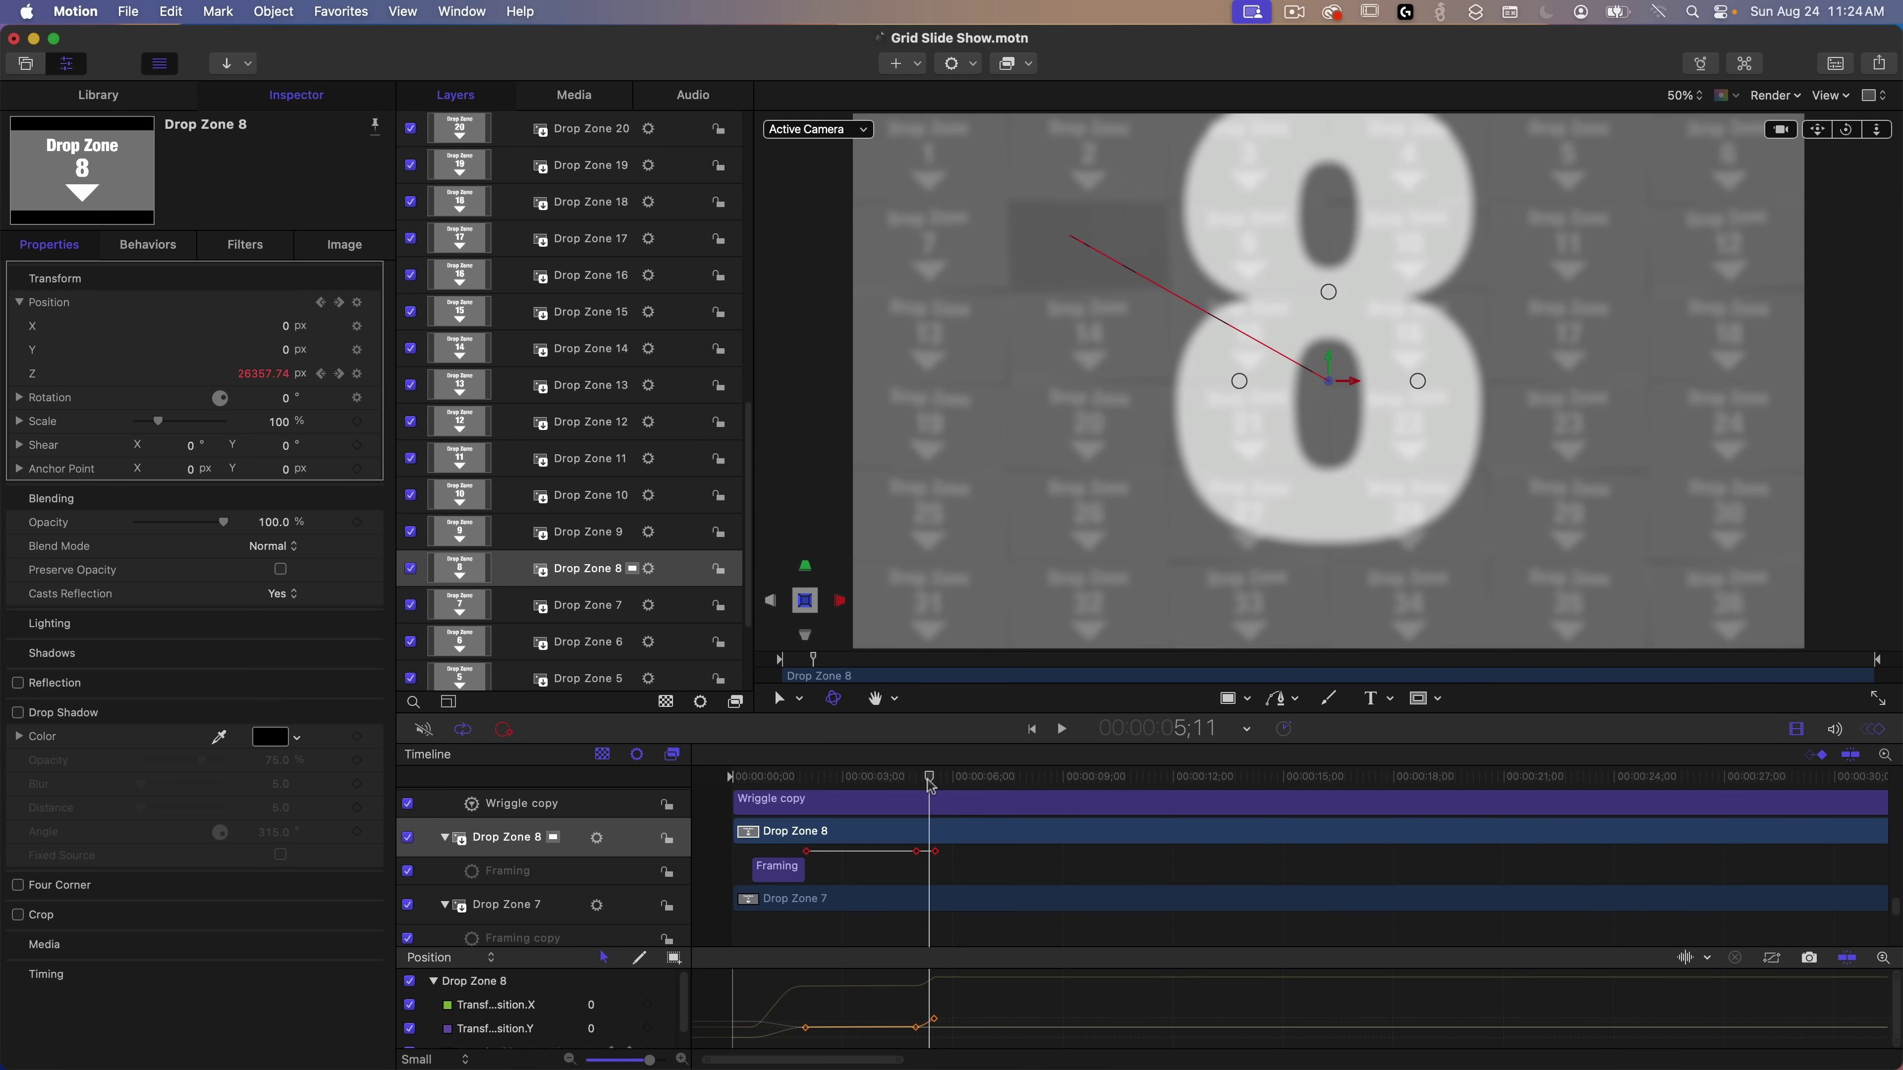
- Select the Camera and review its depth-of-field settings in the Inspector
scroll(539, 449, "up", 10)
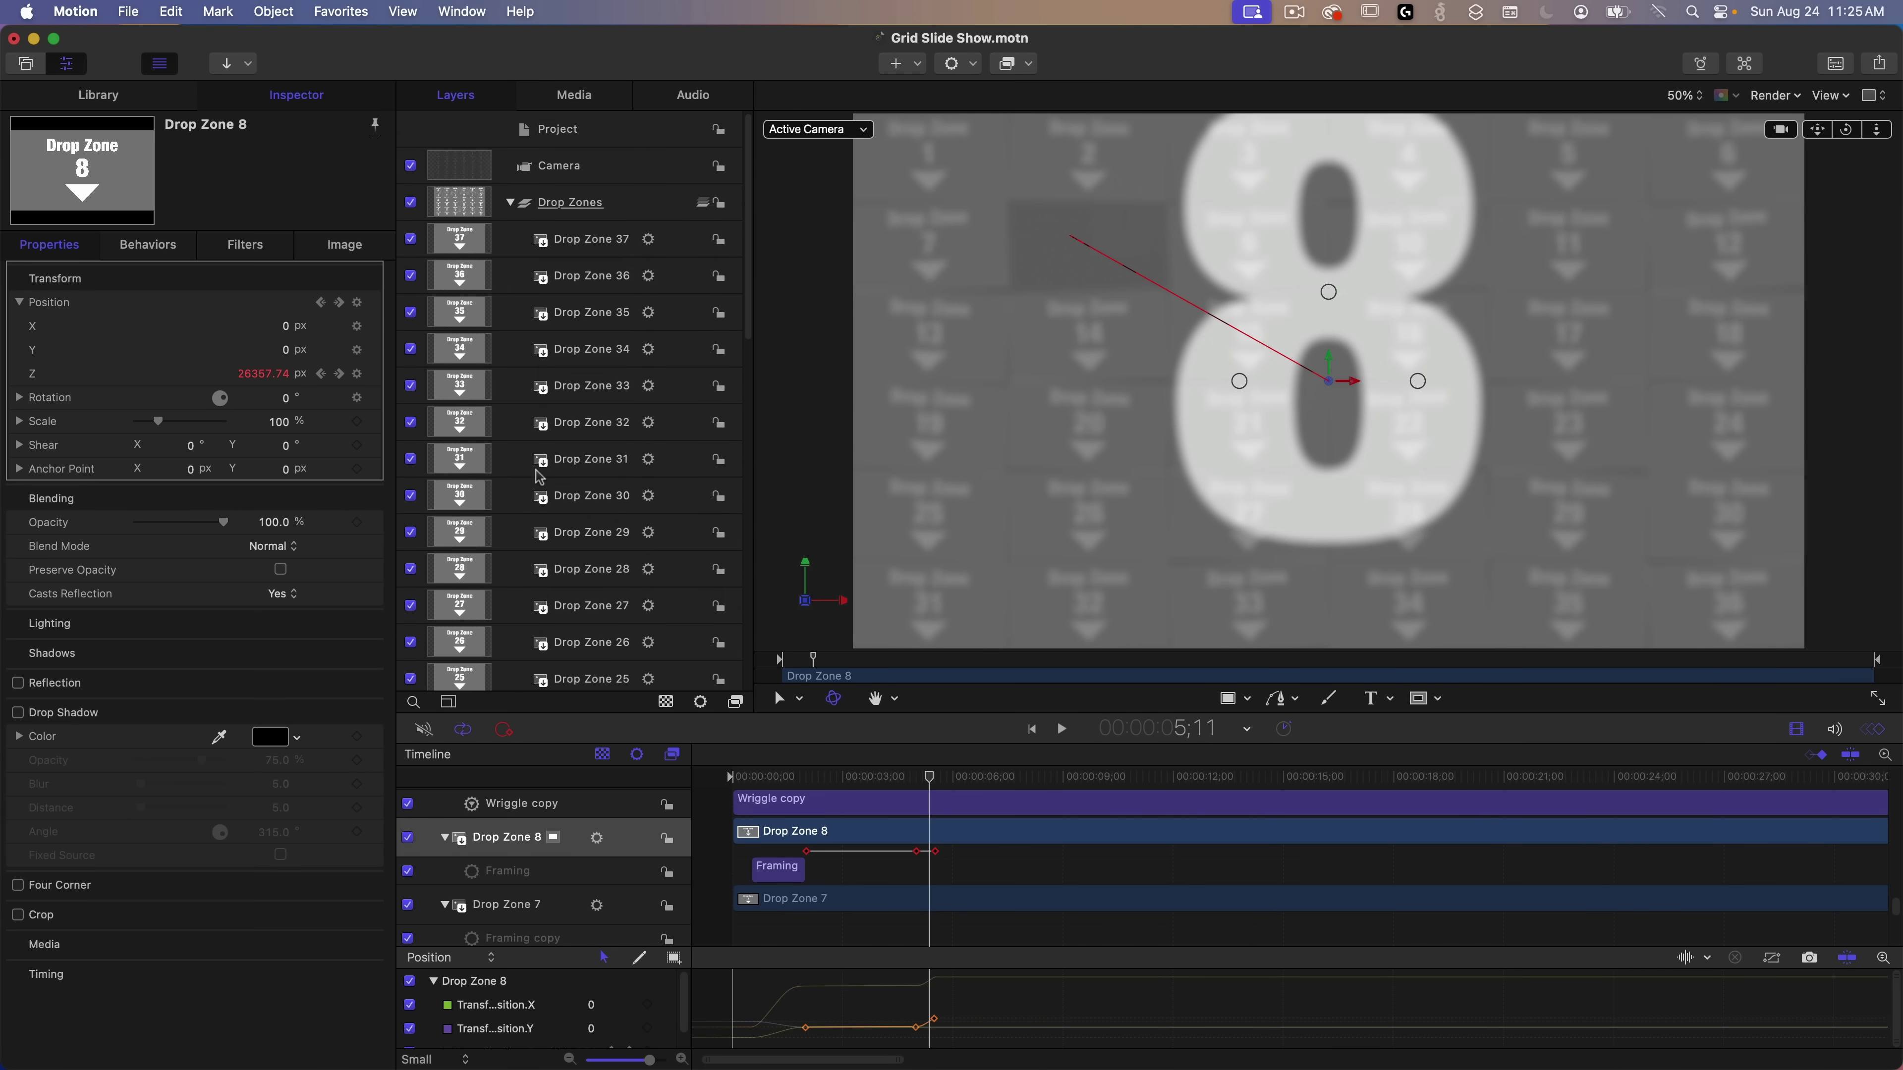
left_click(553, 165)
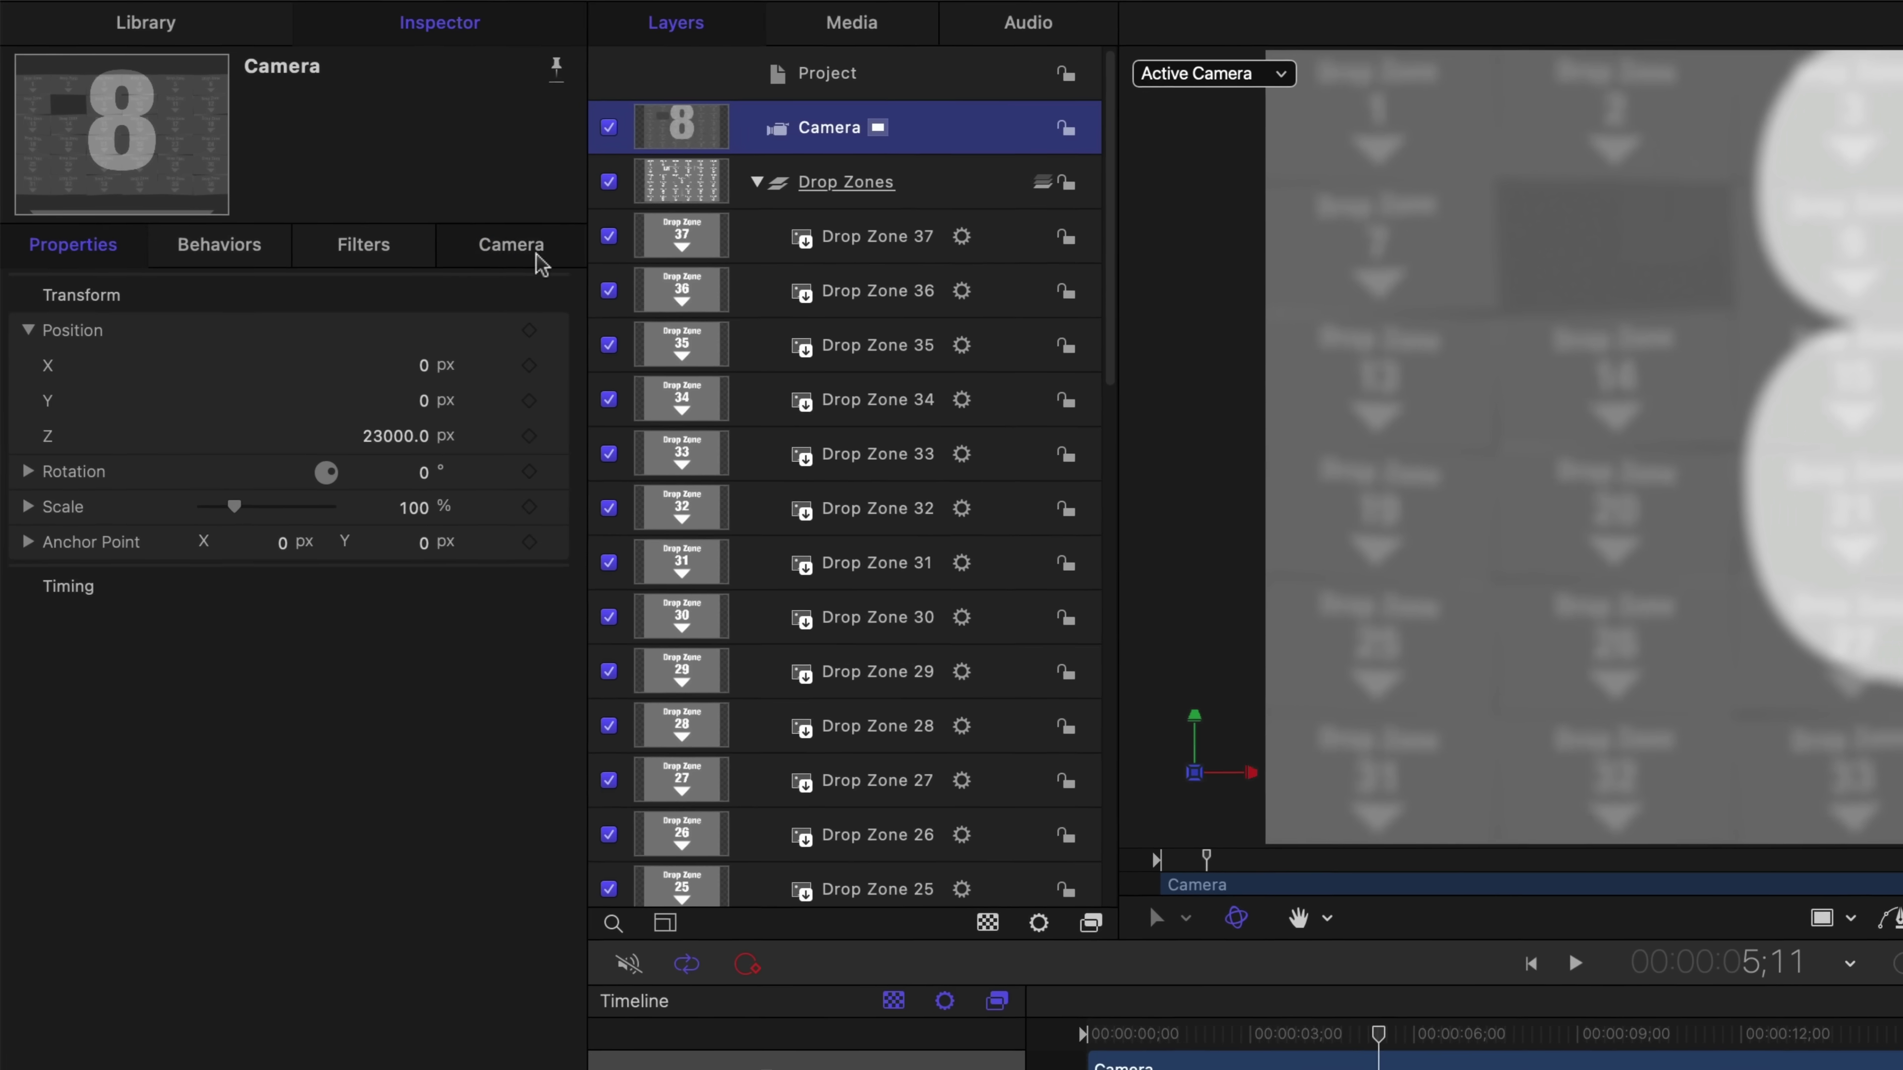
left_click(536, 255)
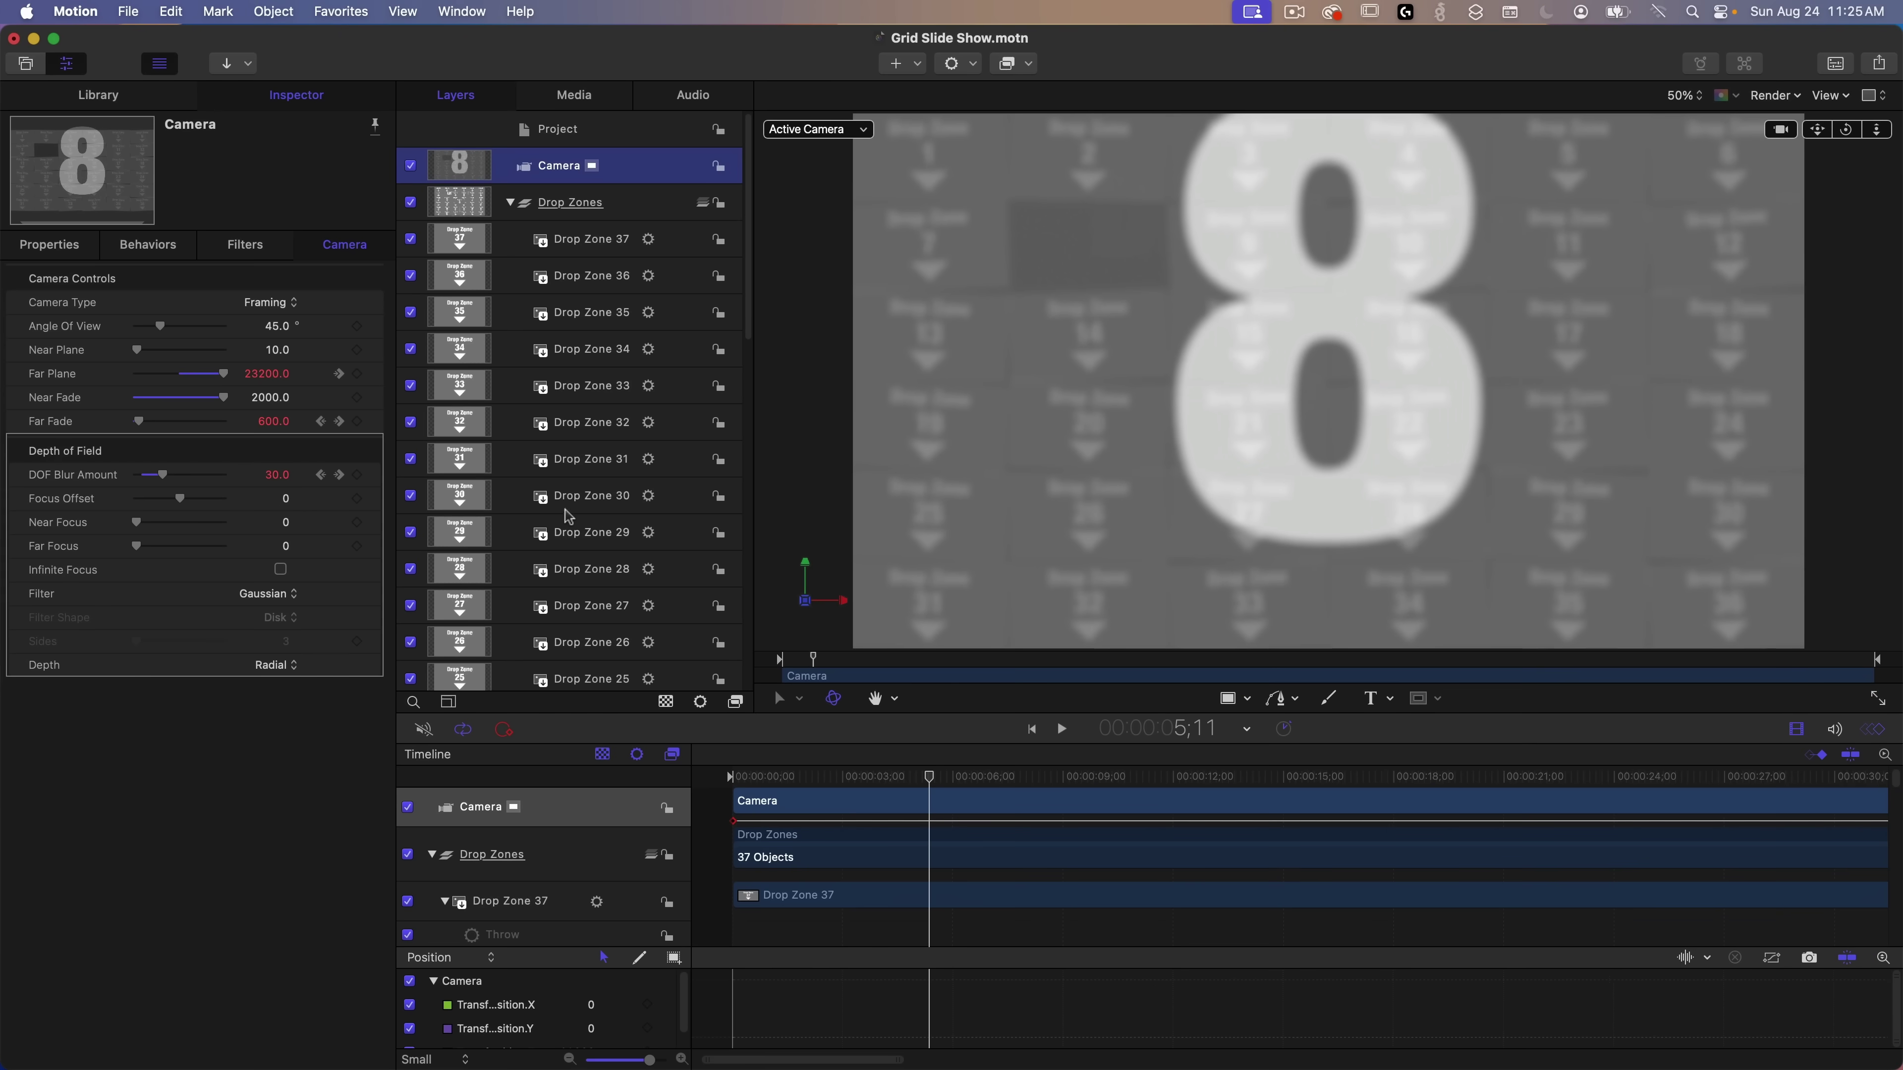
scroll(567, 516, "down", 10)
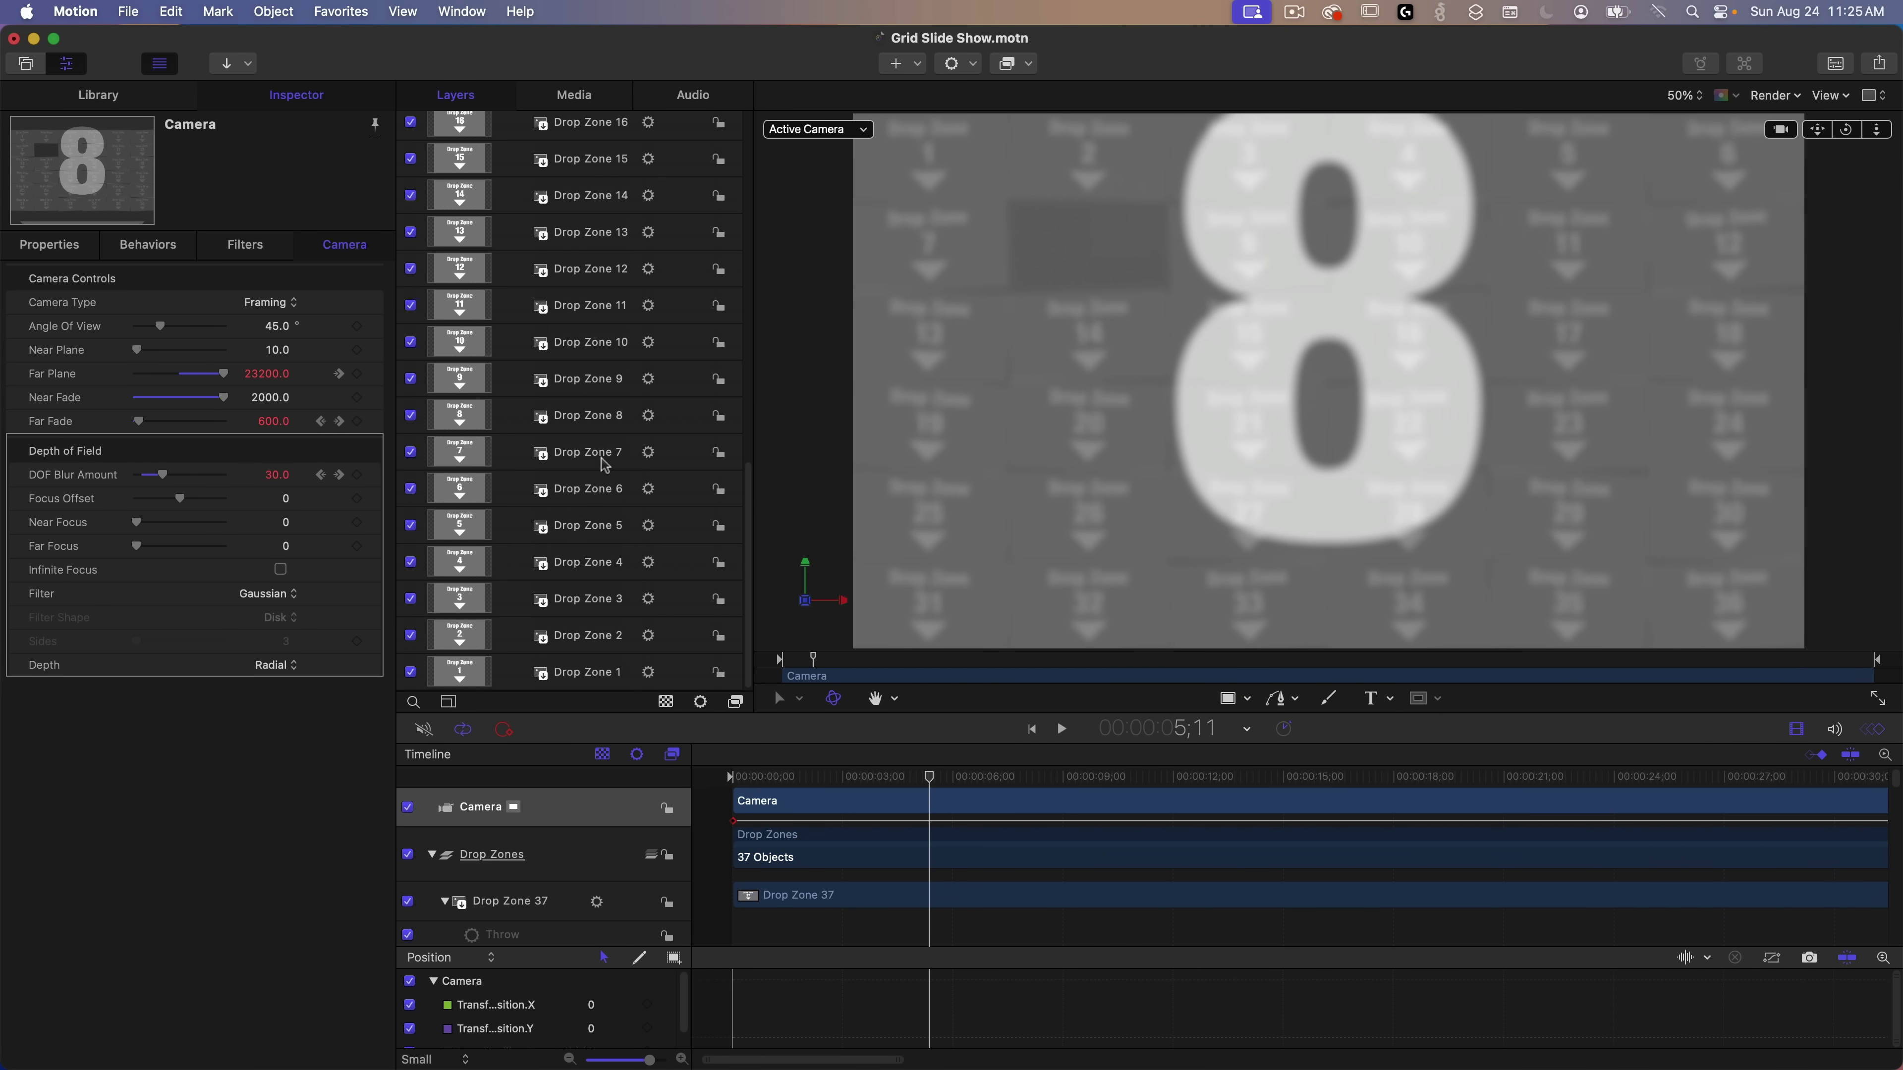
- Select Drop Zone 8 and scrub from 5;15 to the Drop Zone 17 close-up at 6;14
left_click(614, 416)
left_click(66, 258)
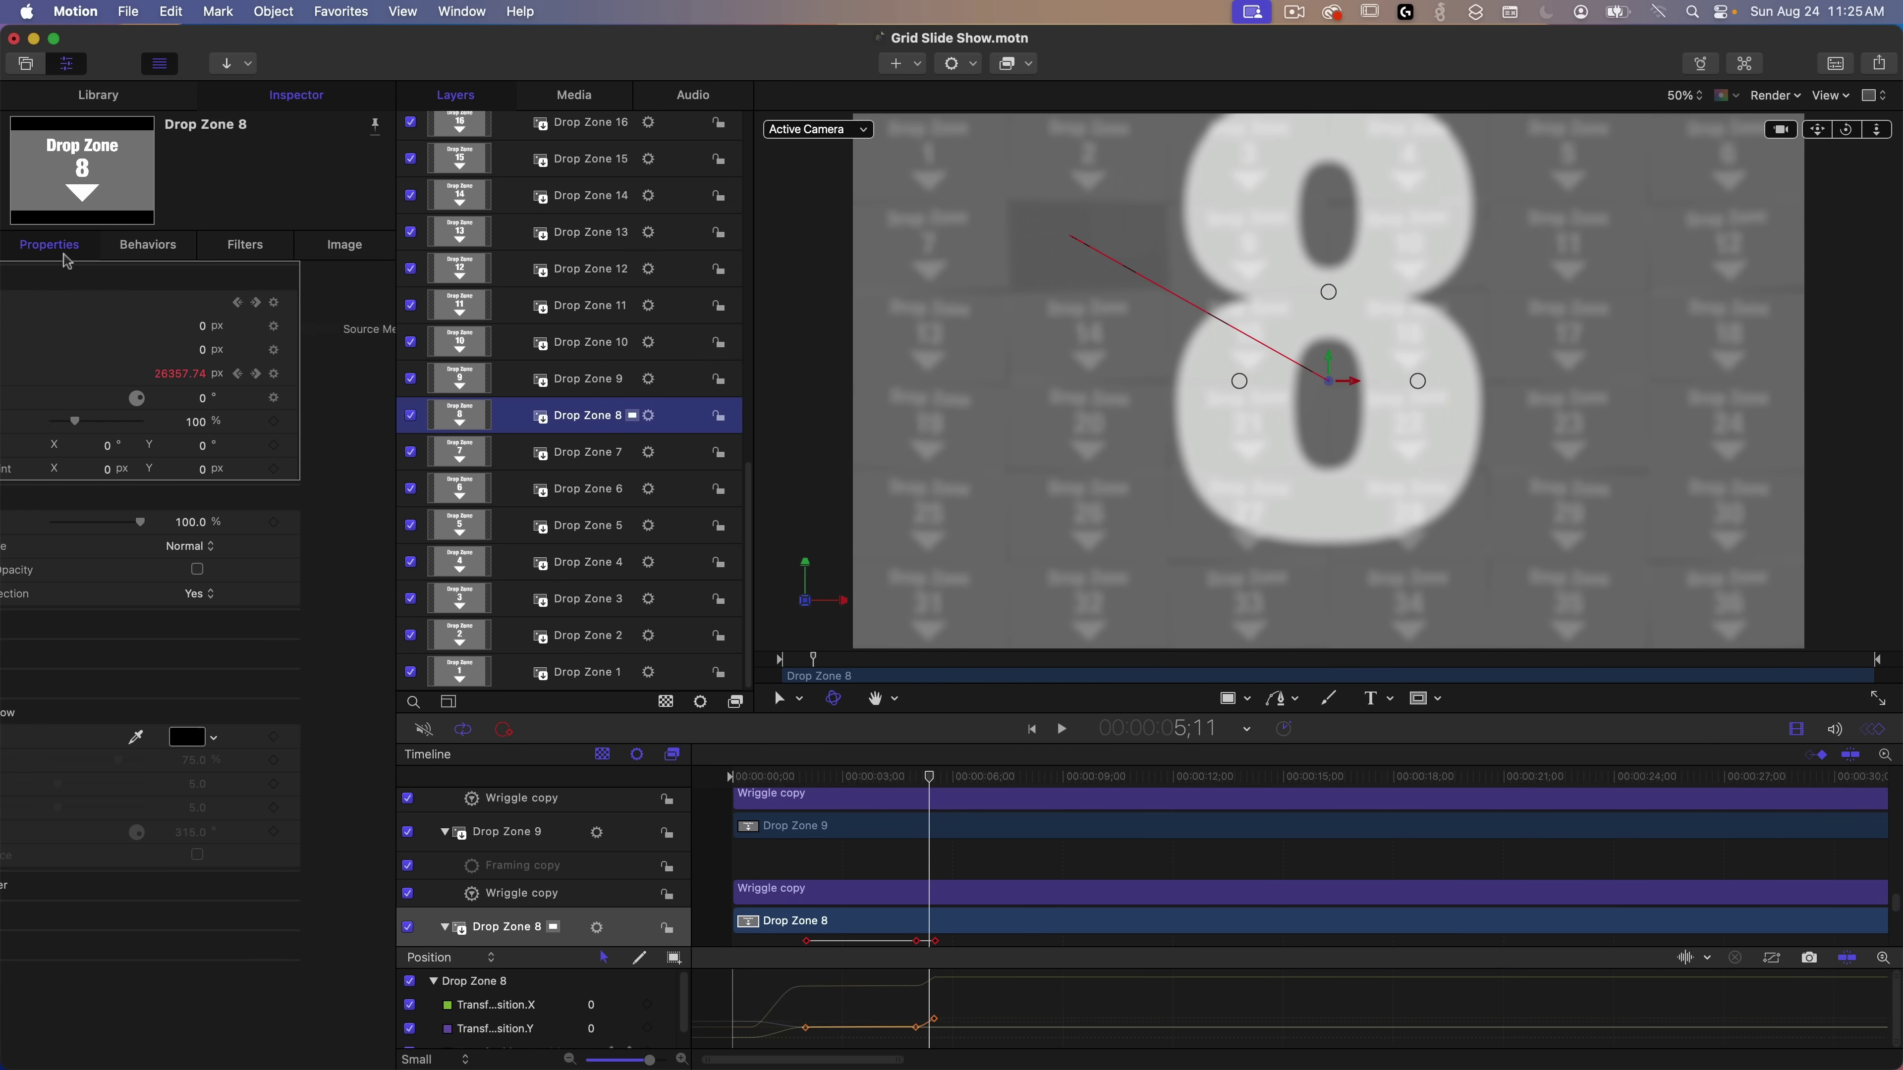
left_click(934, 778)
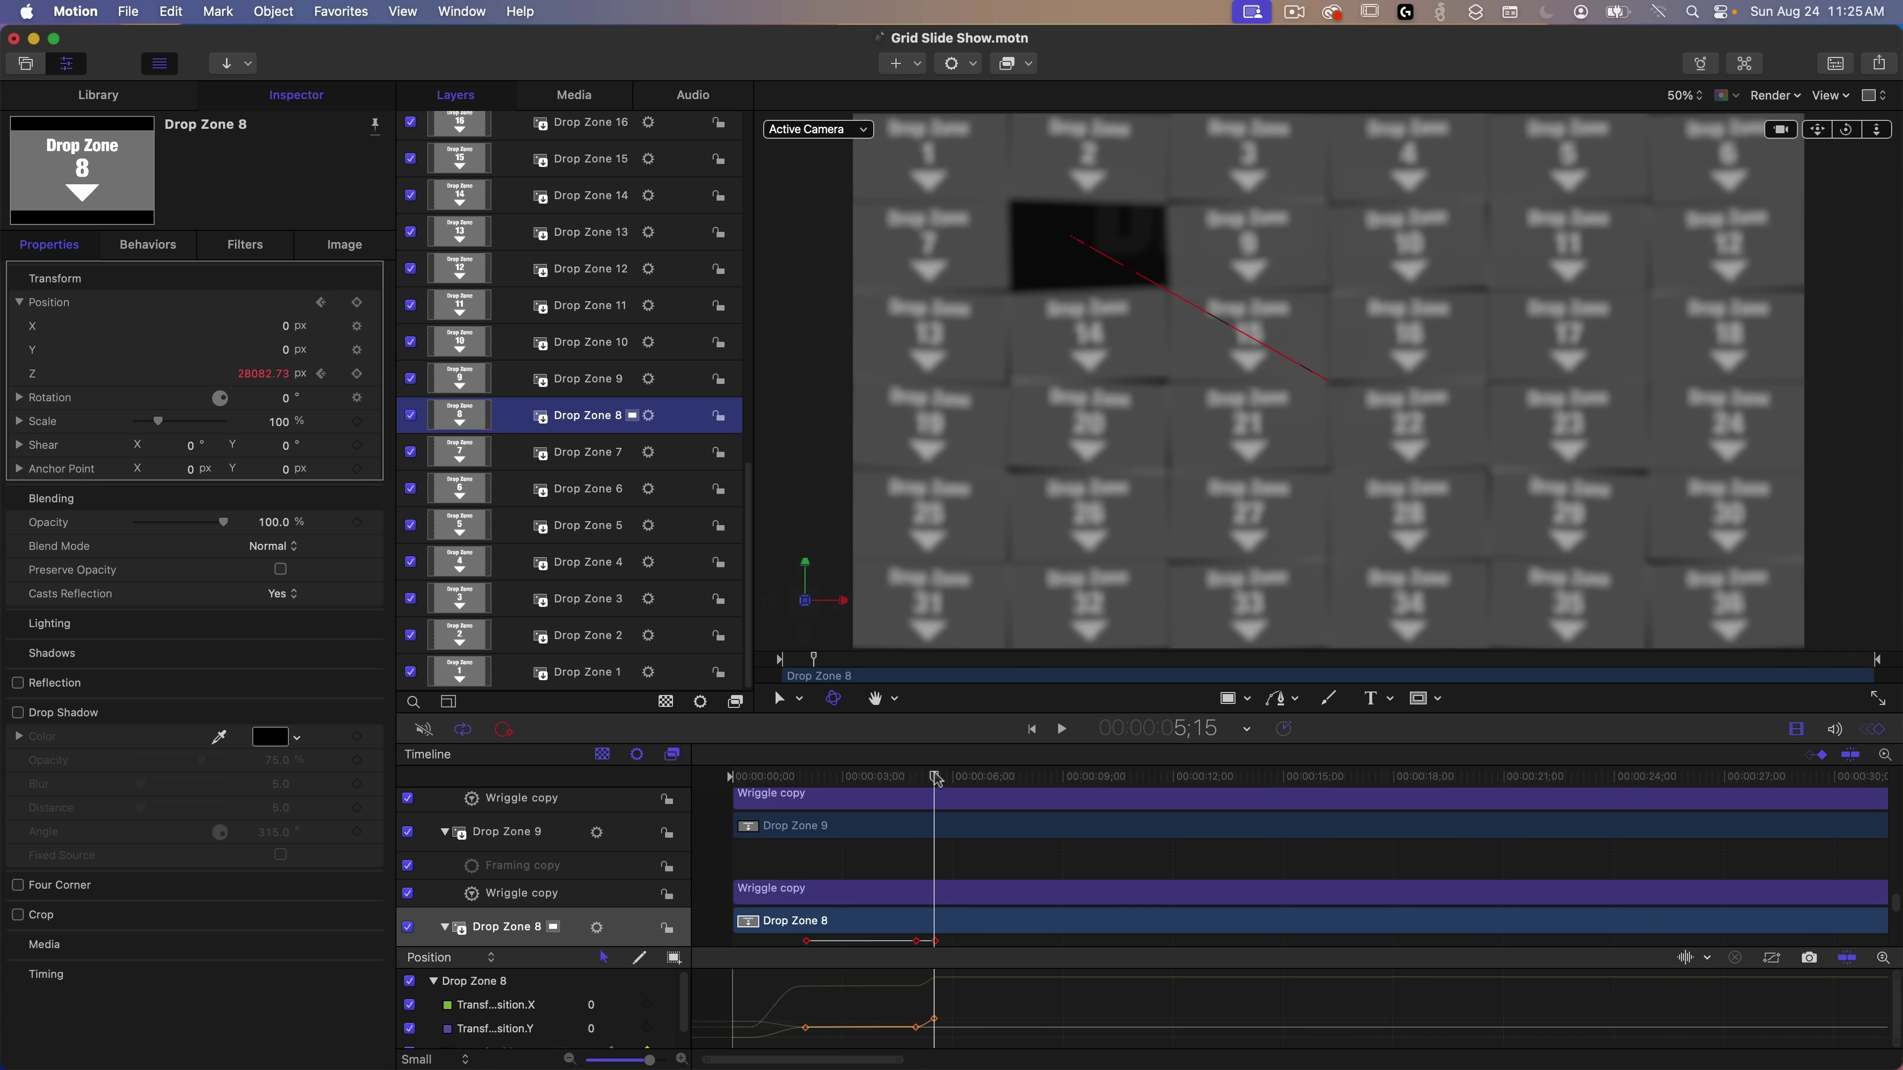
mouse_move(935, 779)
left_mouse_down()
mouse_move(1198, 778)
mouse_move(934, 799)
mouse_move(970, 787)
left_mouse_up()
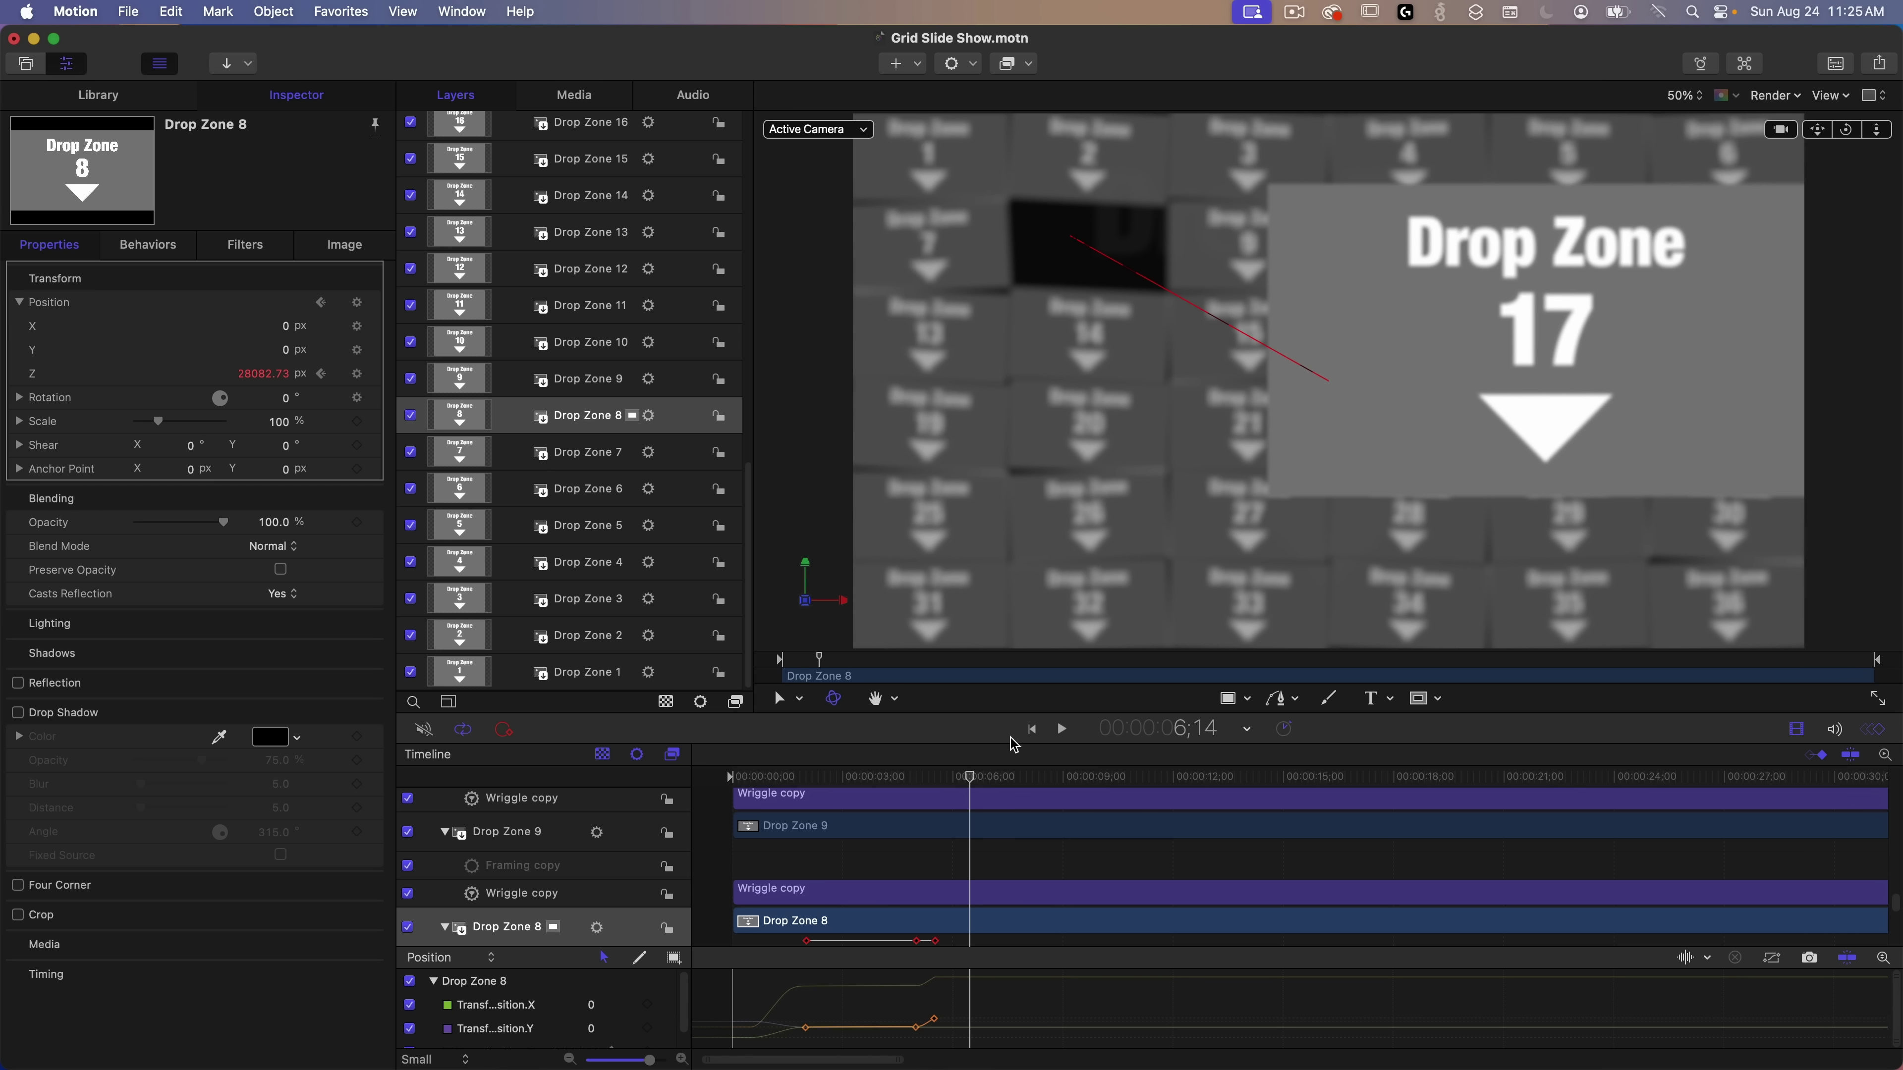
- Select Drop Zone 17's Wriggle copy behaviour and scrub to preview its wobble
scroll(638, 450, "up", 5)
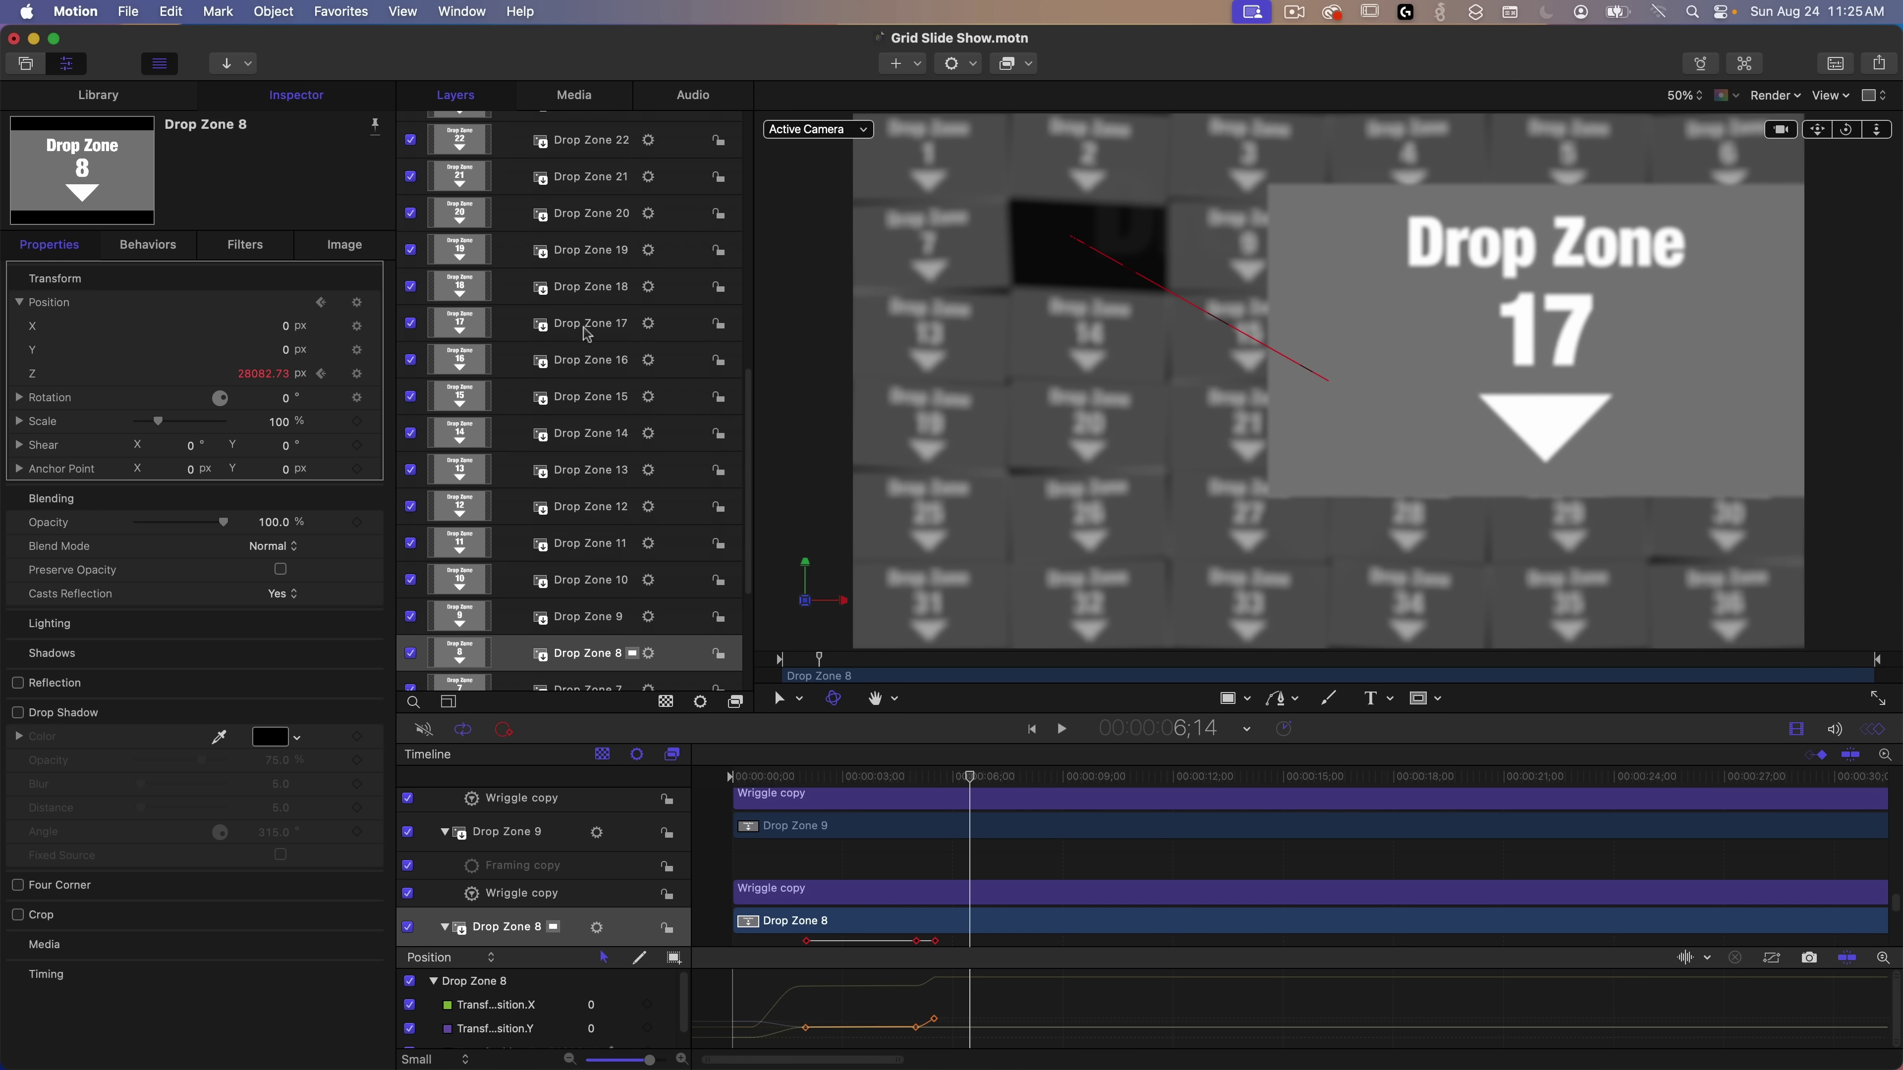
left_click(587, 326)
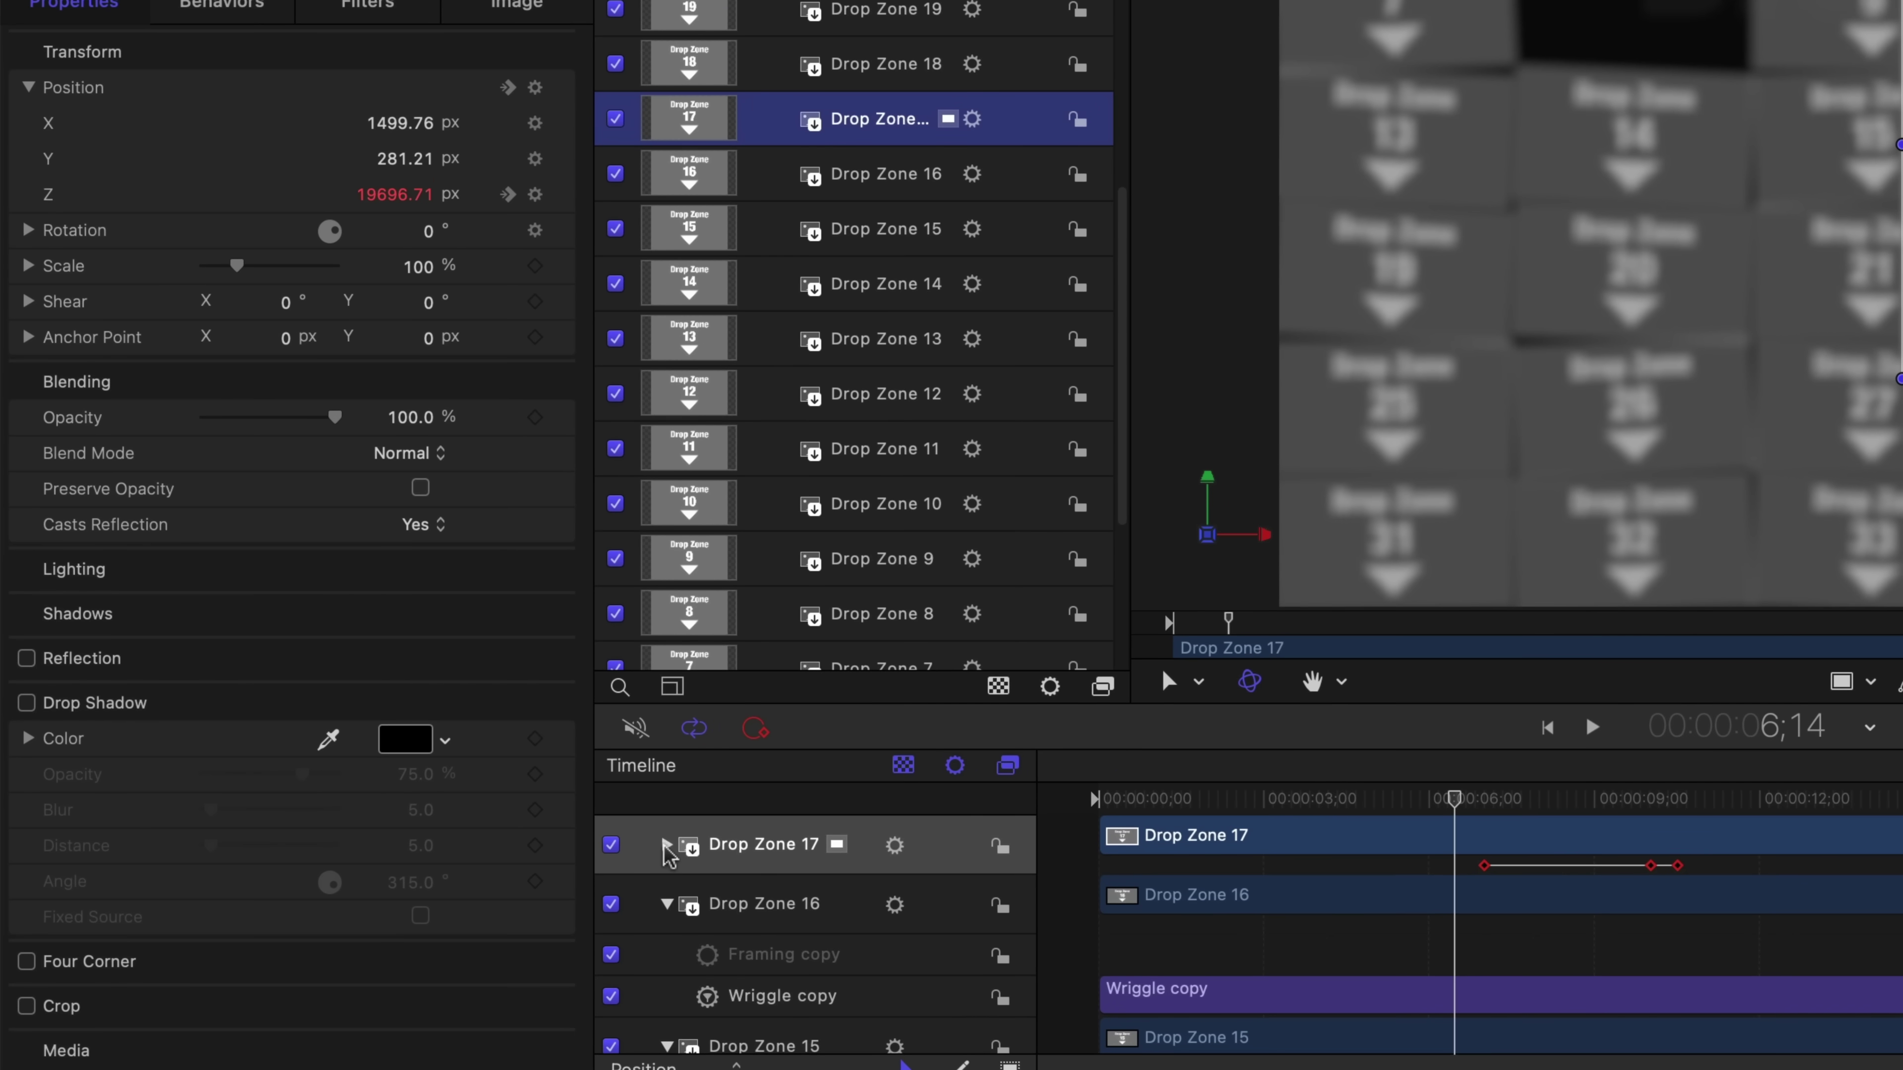
left_click(449, 808)
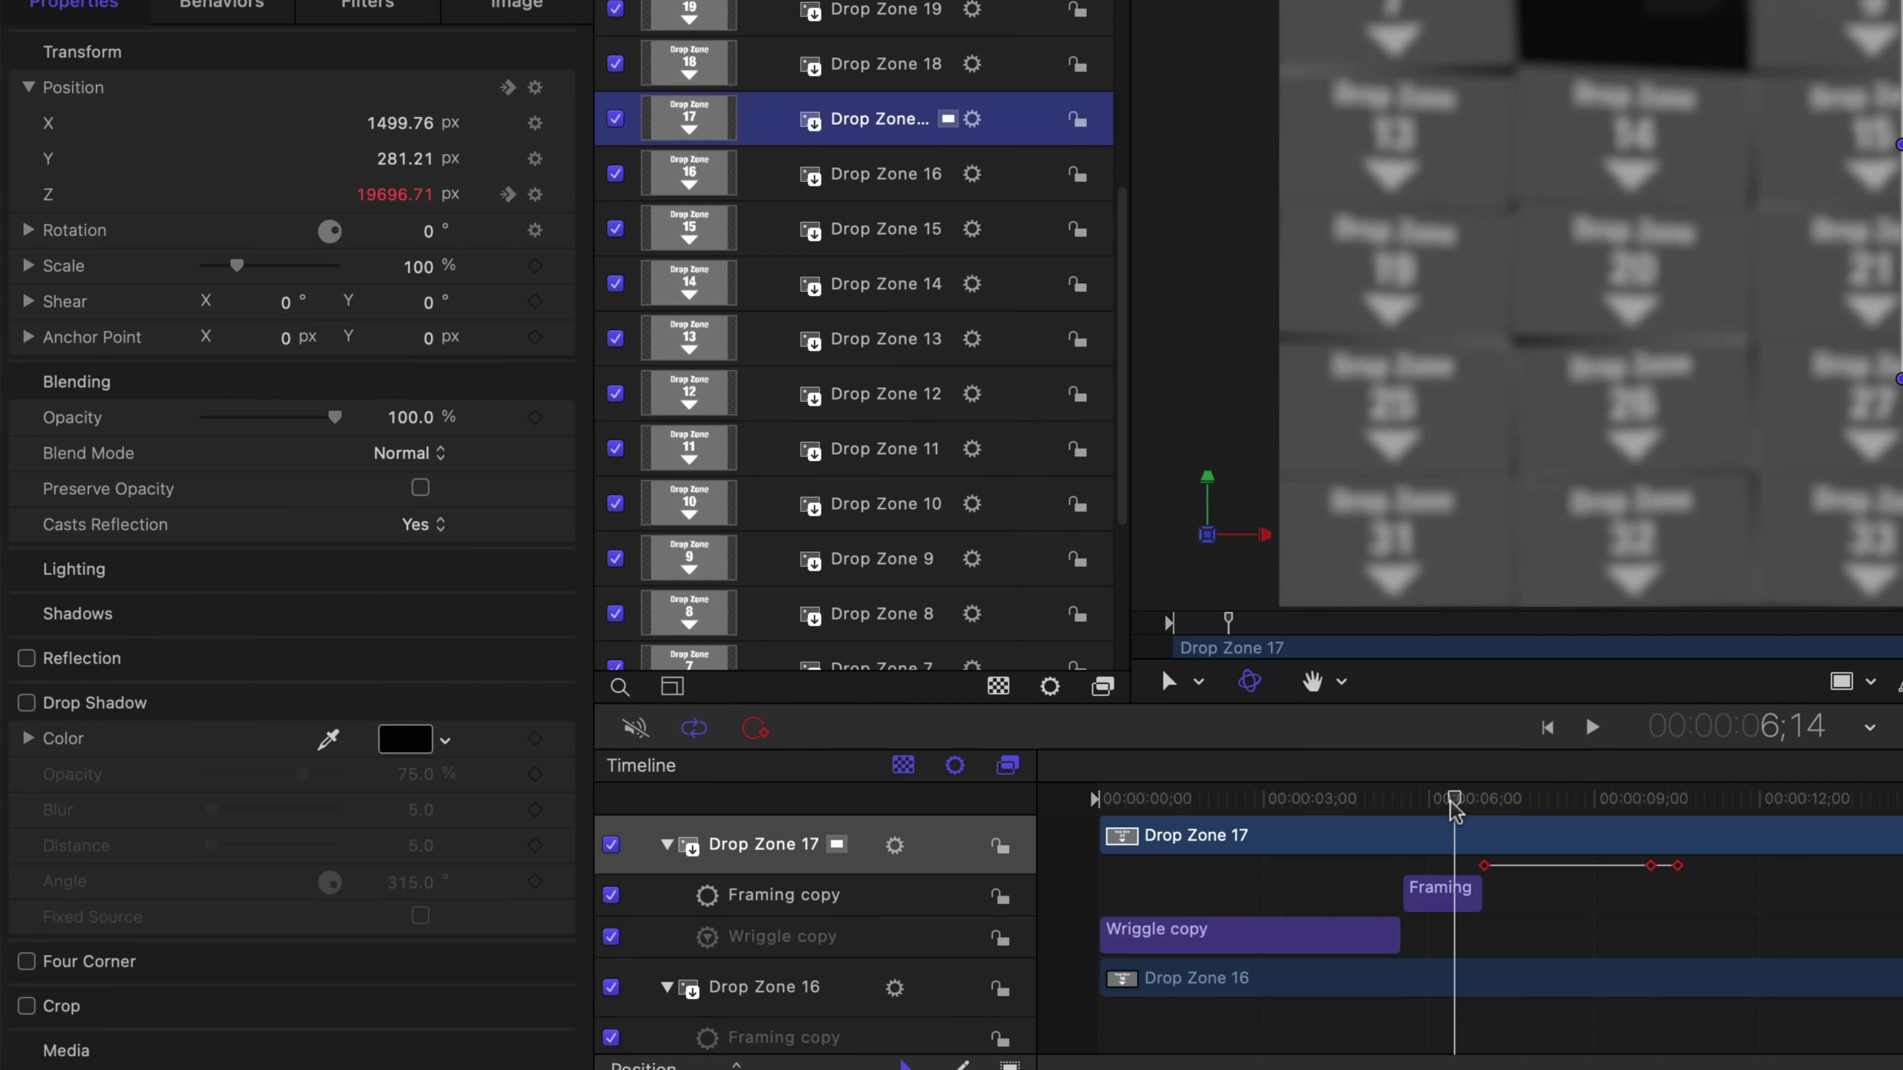
left_click_drag(1455, 797, 1408, 826)
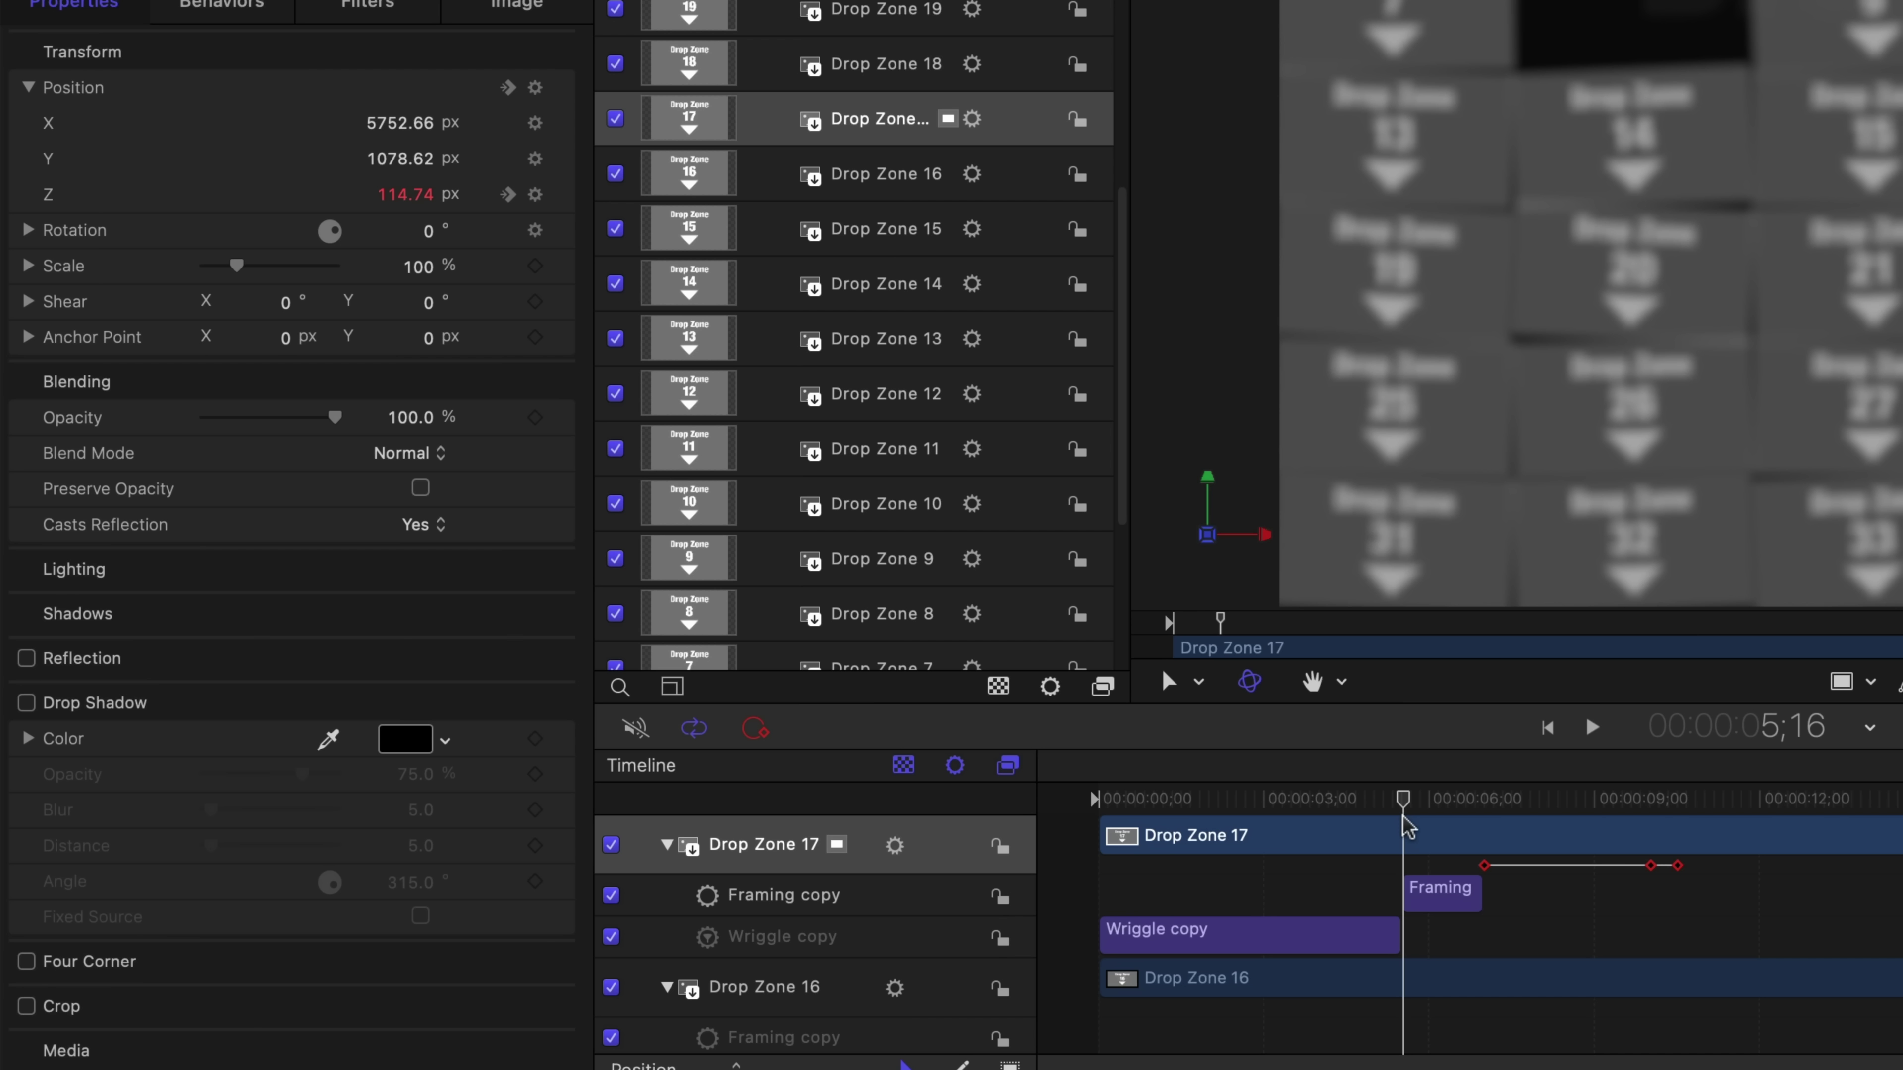
left_click(1313, 944)
left_click_drag(1386, 810, 1184, 838)
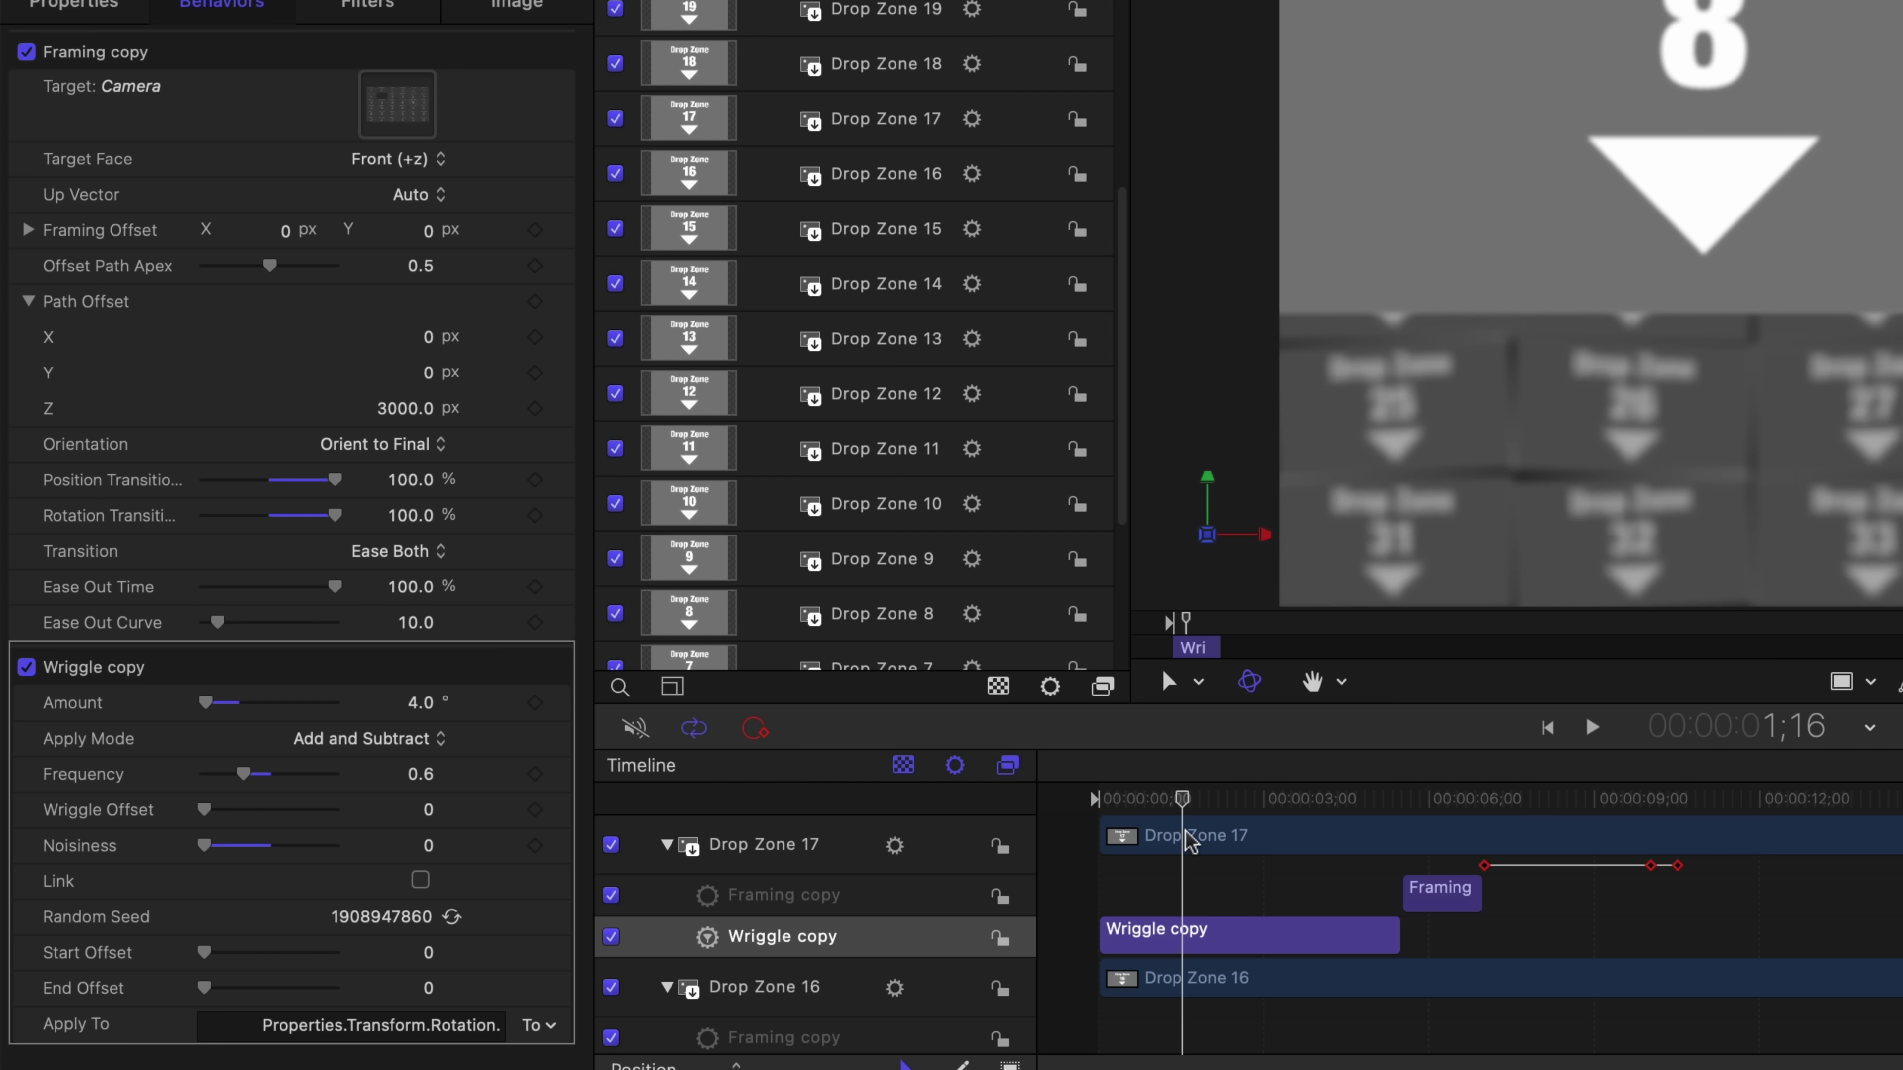
left_click_drag(1184, 806, 1483, 821)
- Step through Drop Zone 17's Position Z keyframes up to 10;15
key("F1")
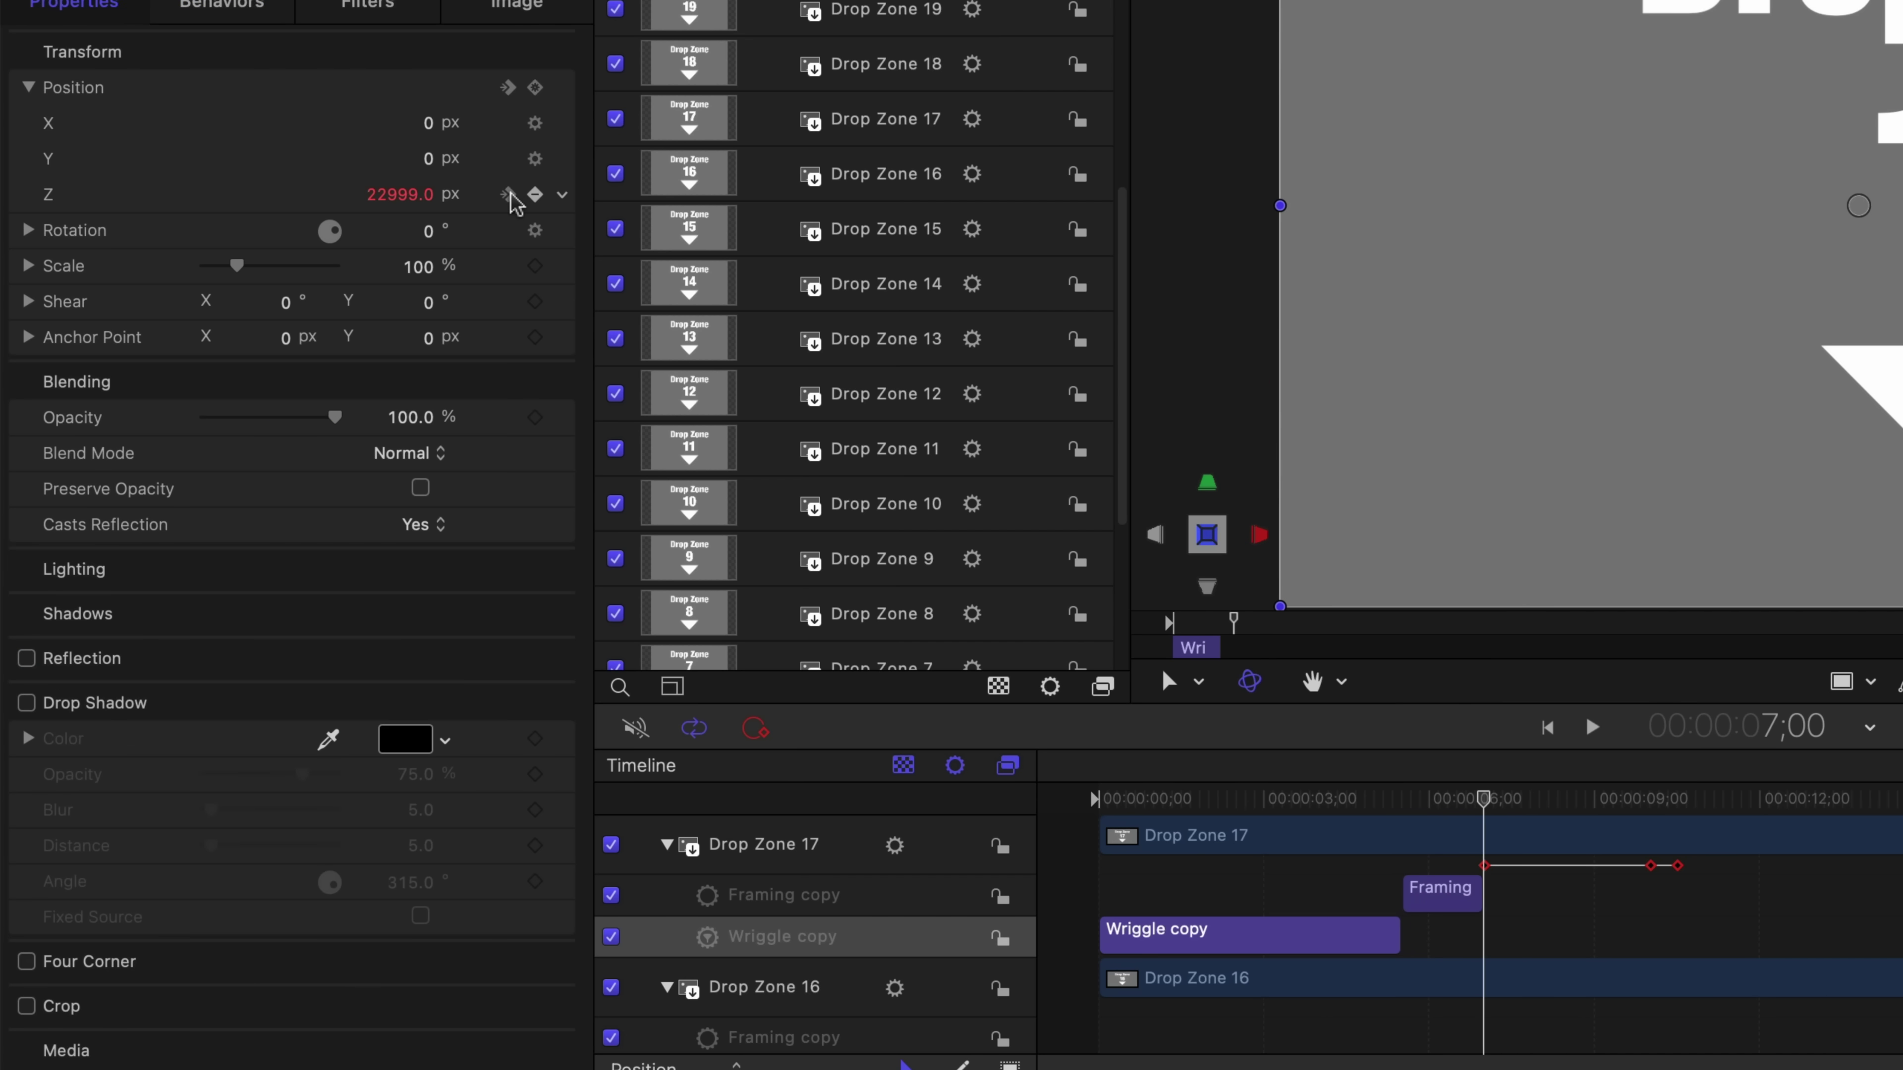
left_click(508, 196)
left_click(511, 196)
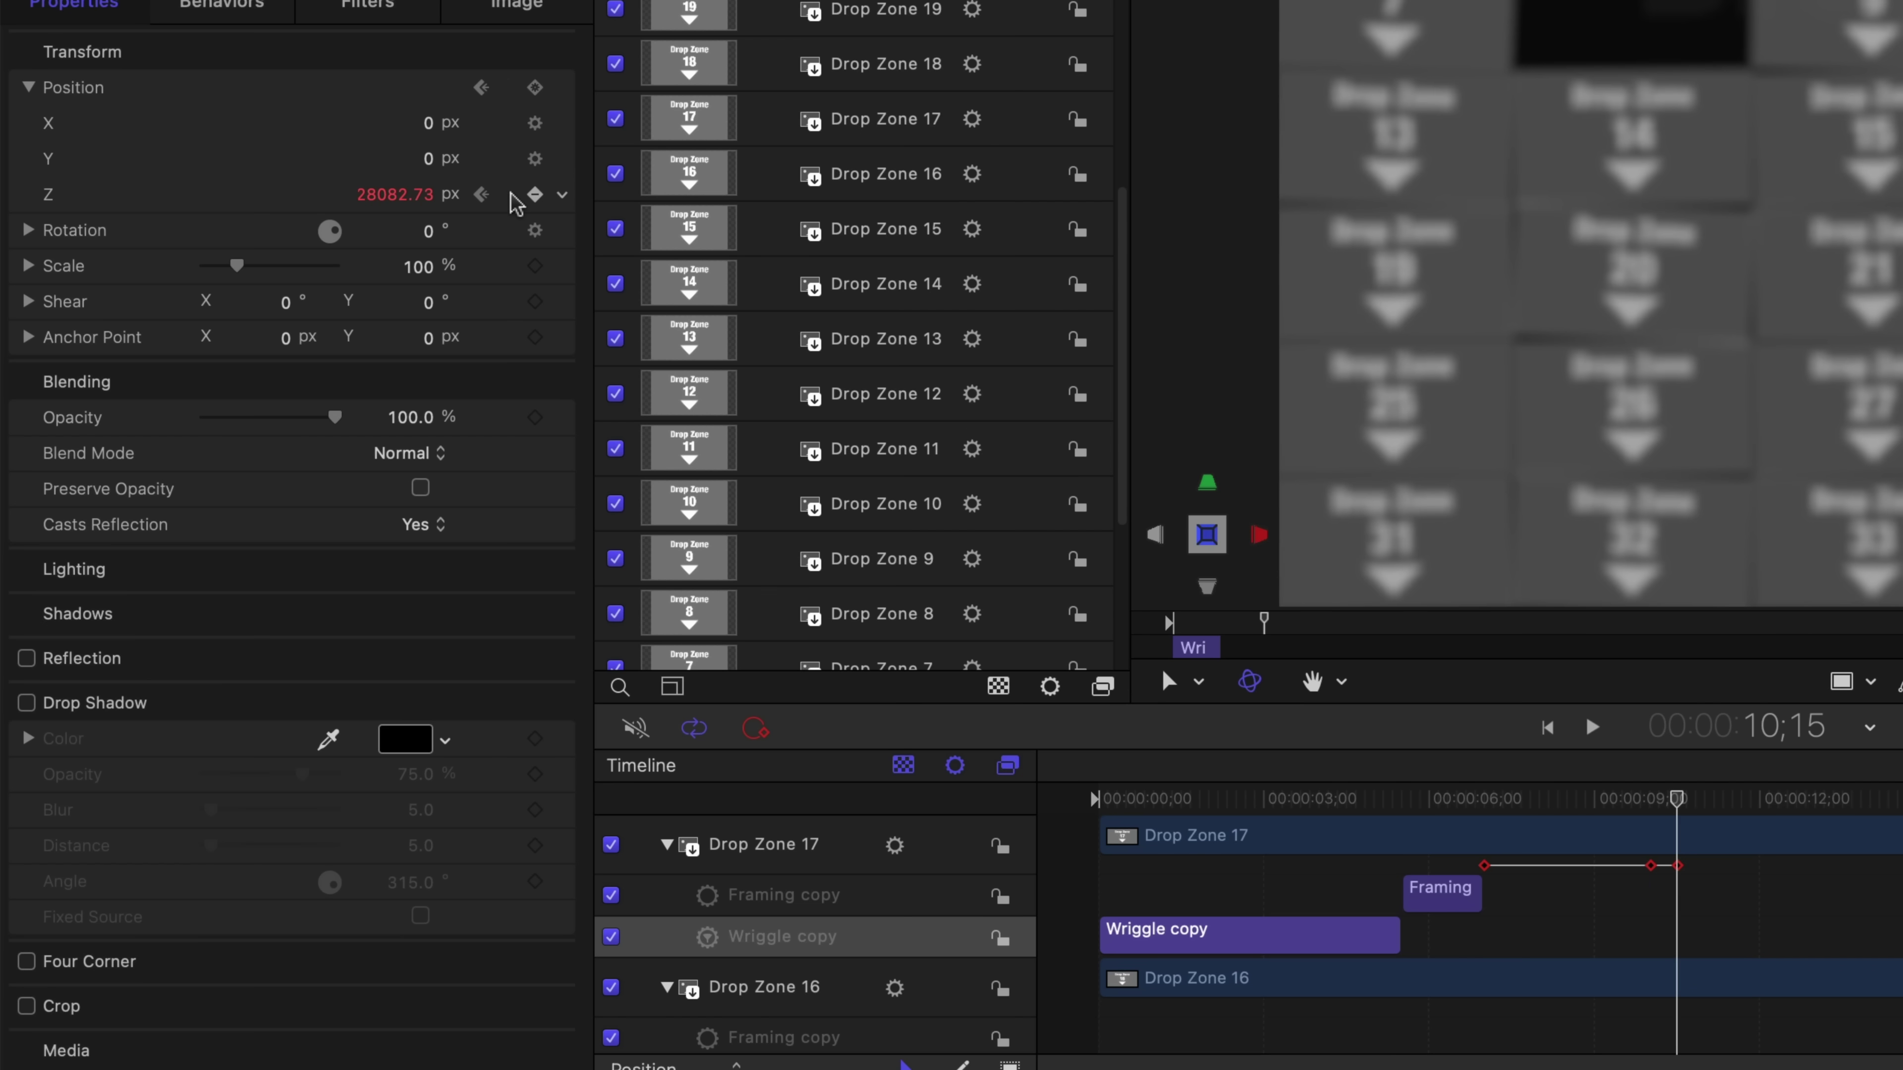
left_click(229, 10)
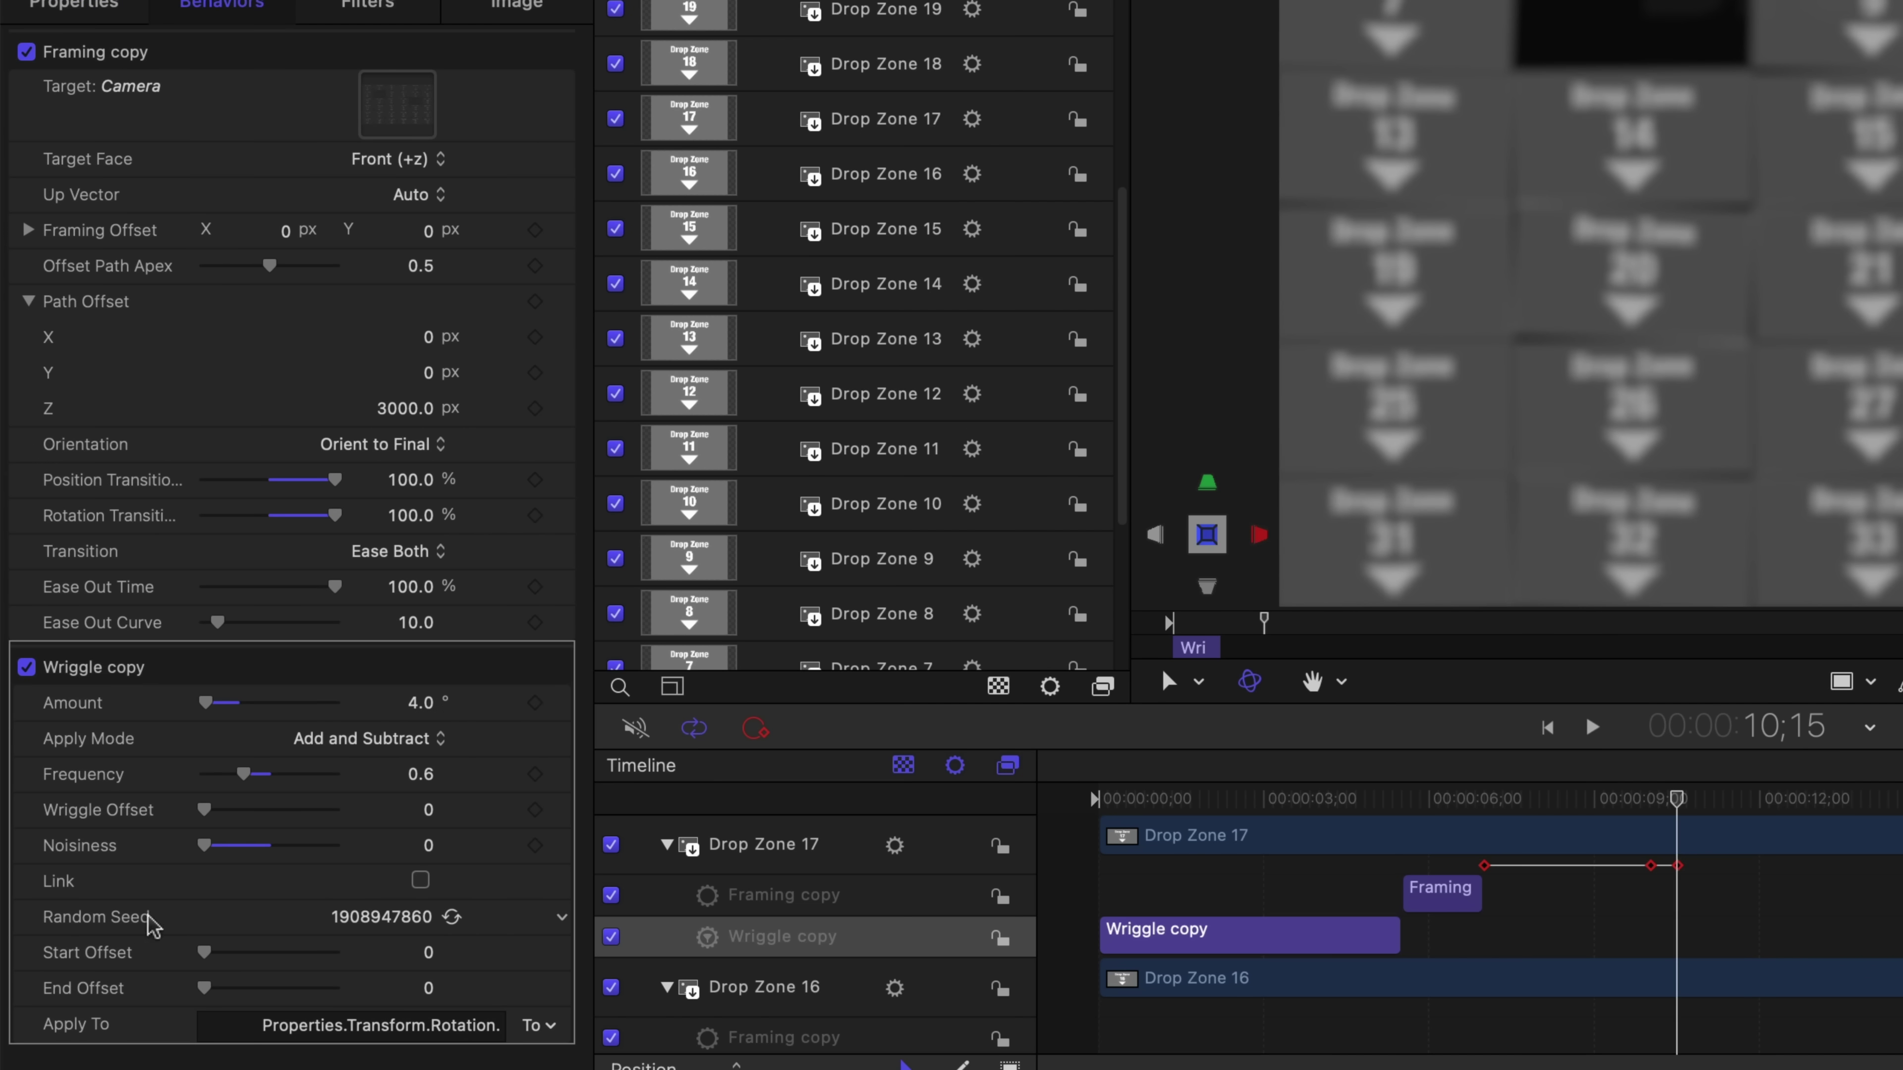
left_click(452, 917)
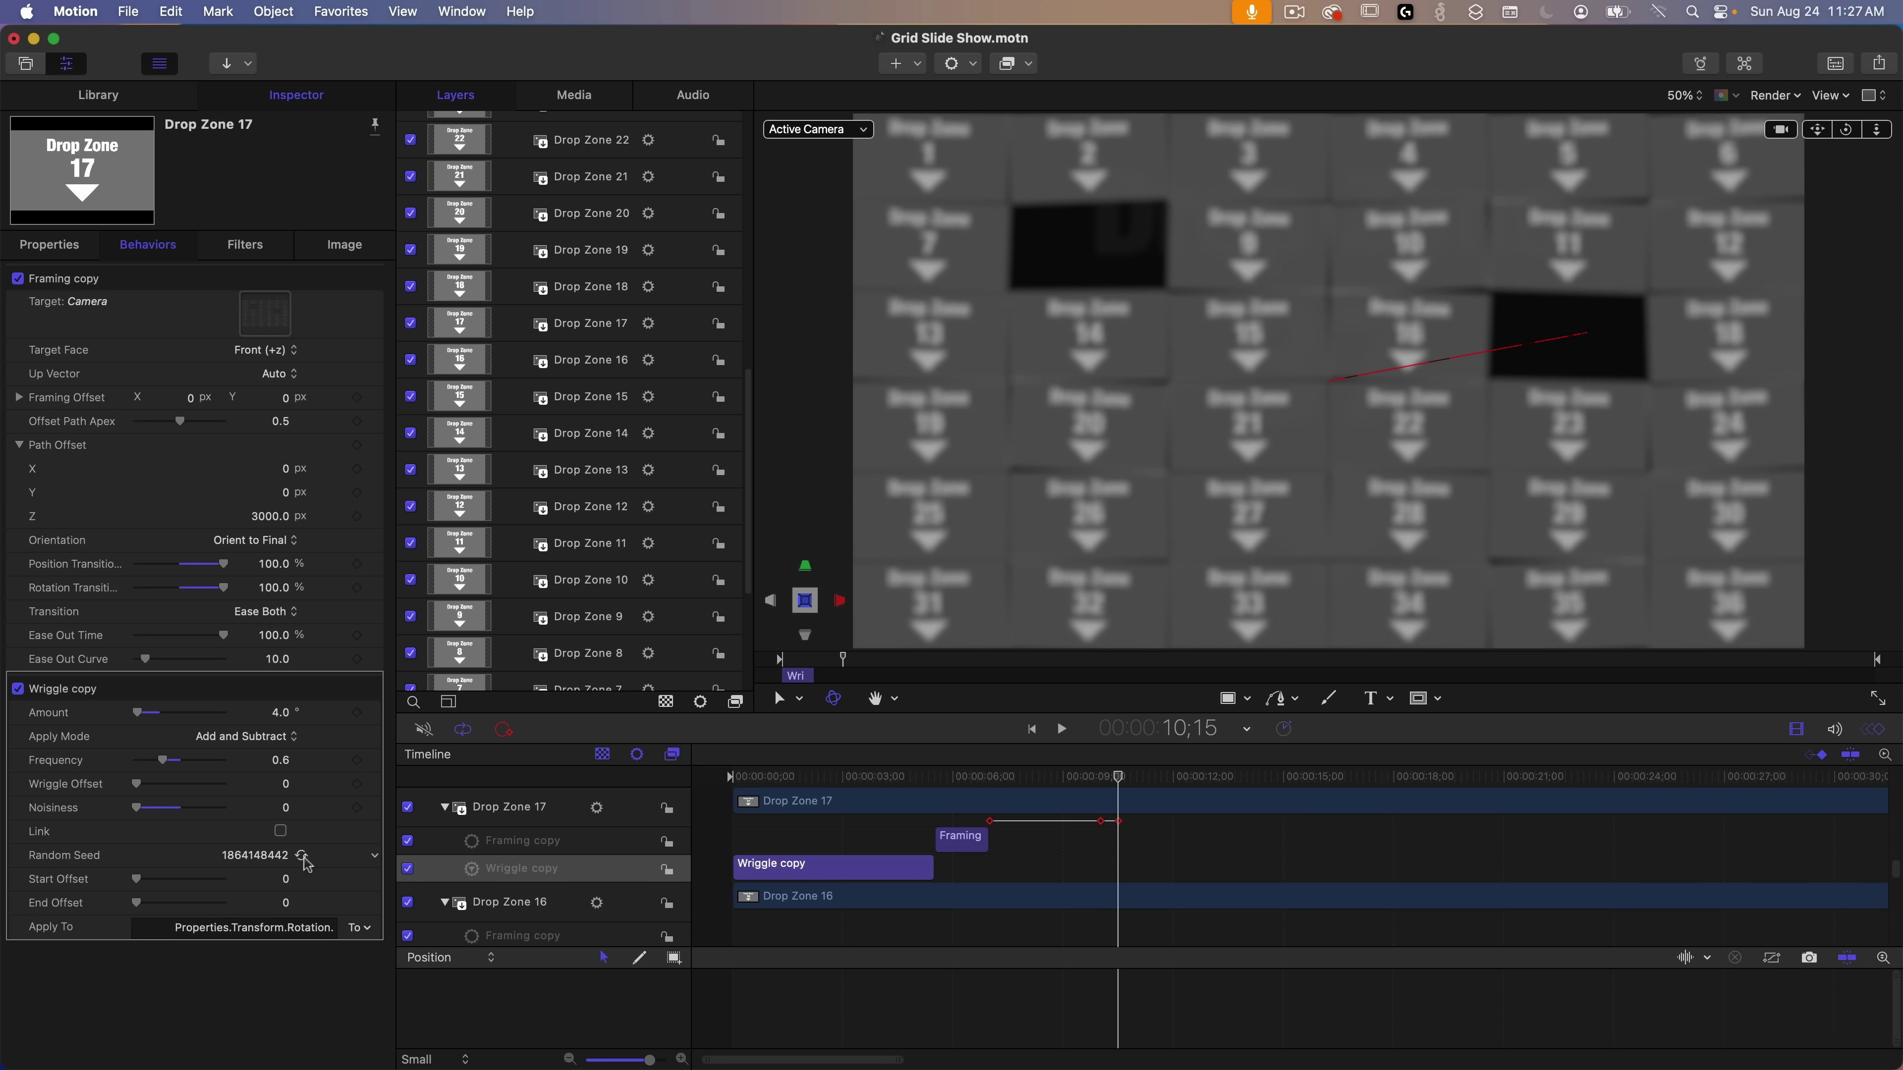
key("space")
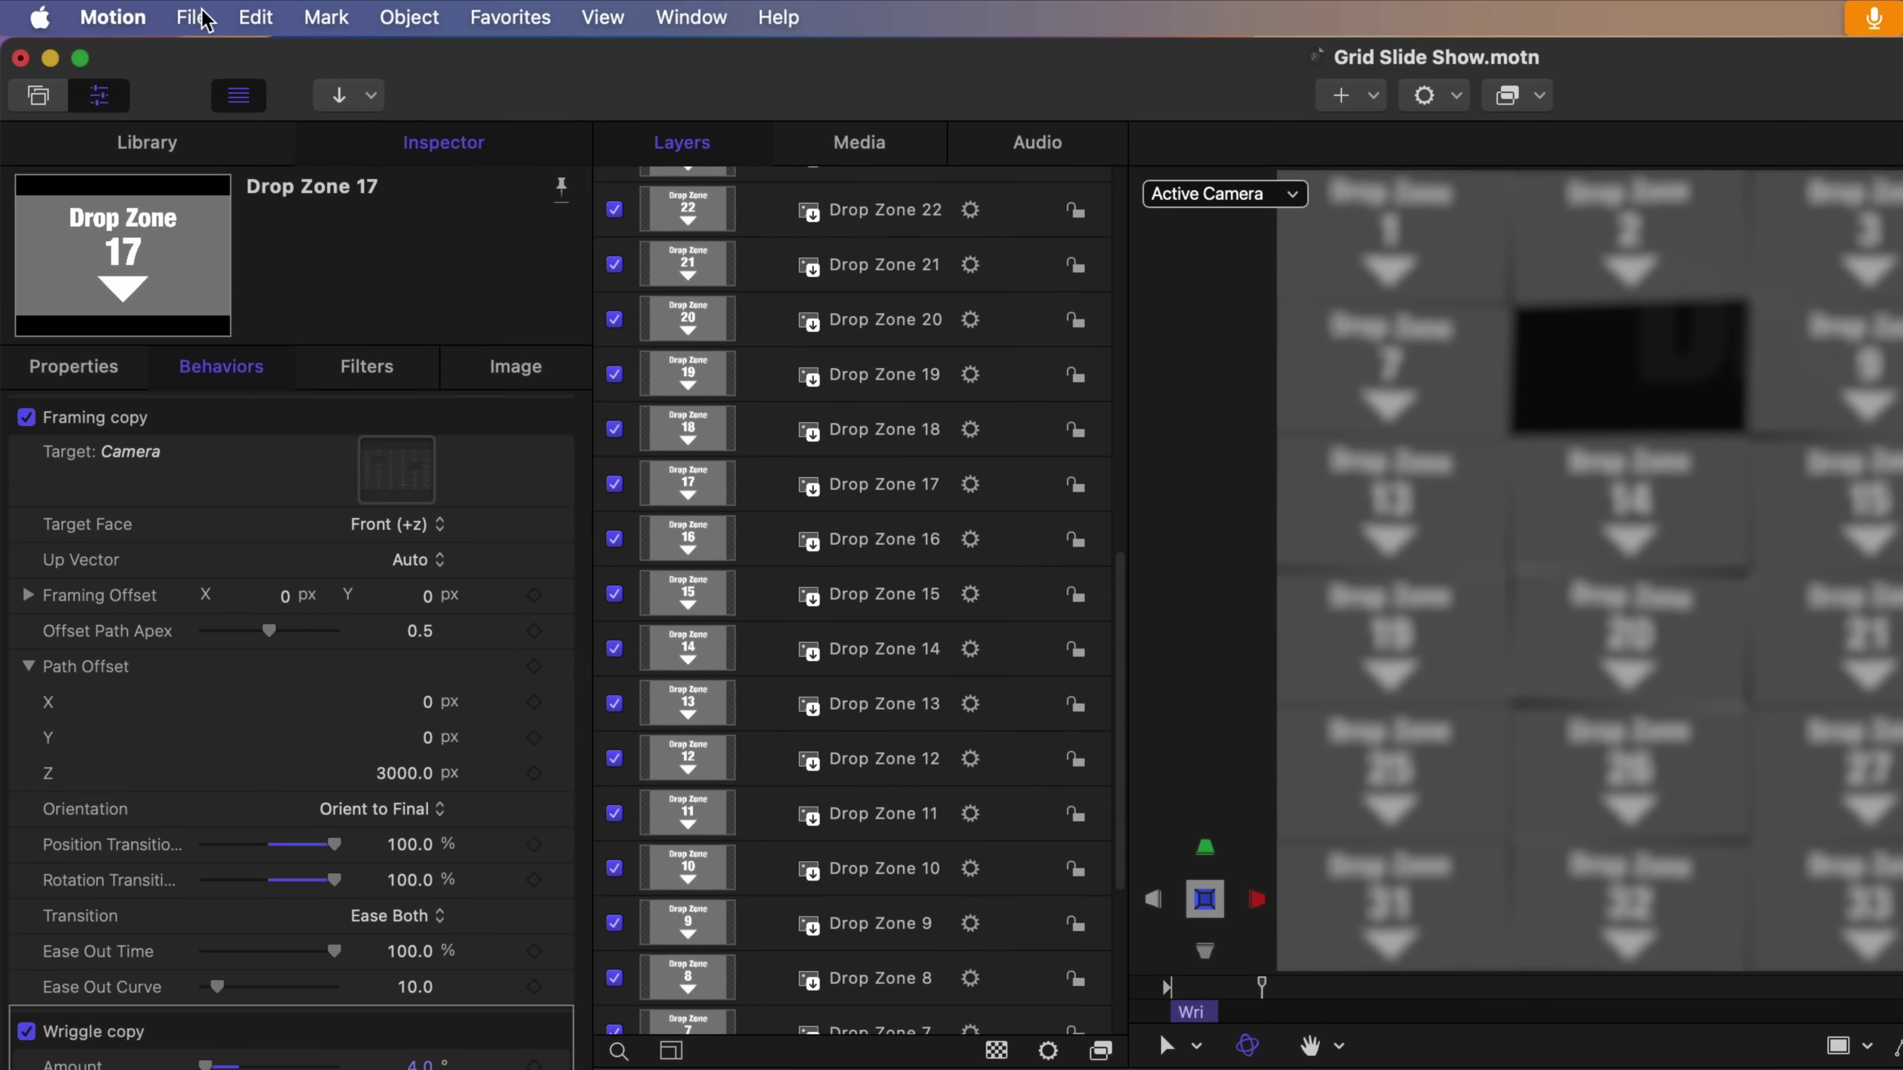
left_click(255, 17)
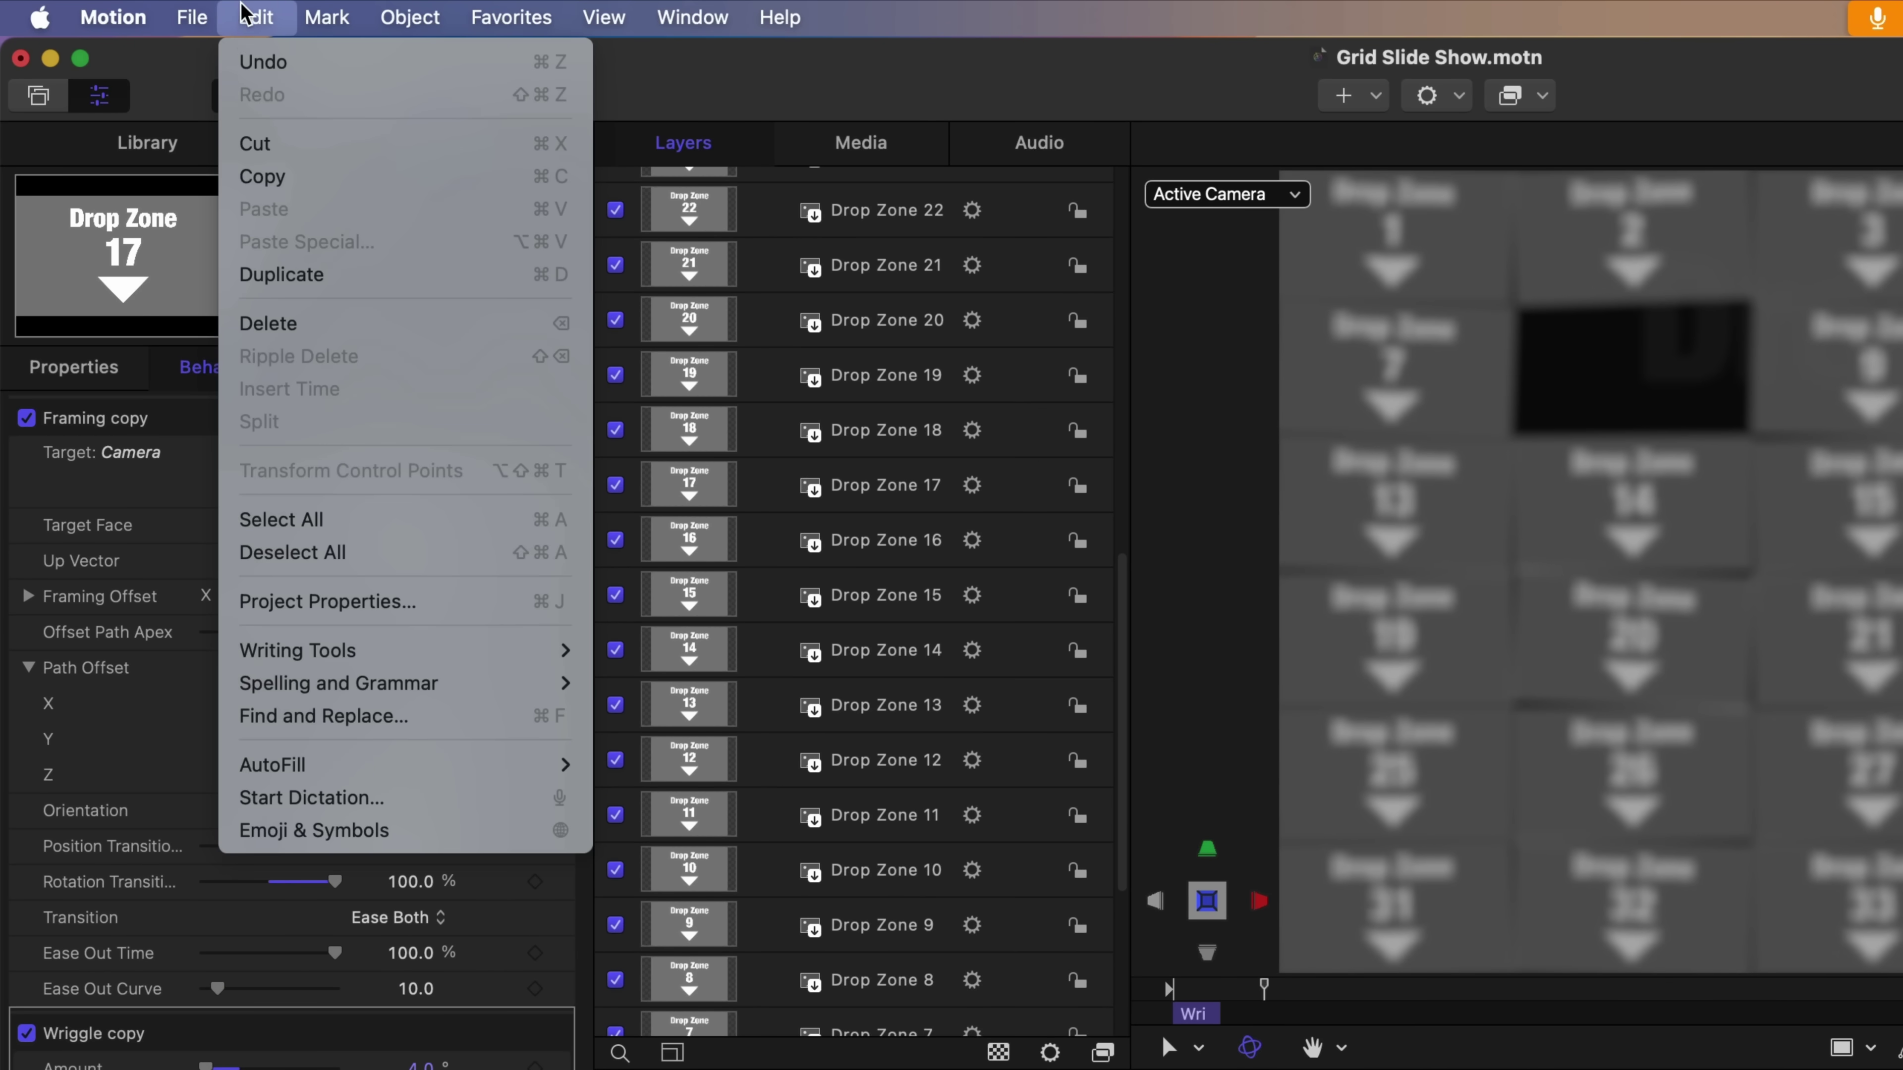
- Scroll through the published pan, scale and source media parameters, then close the project
left_click(478, 613)
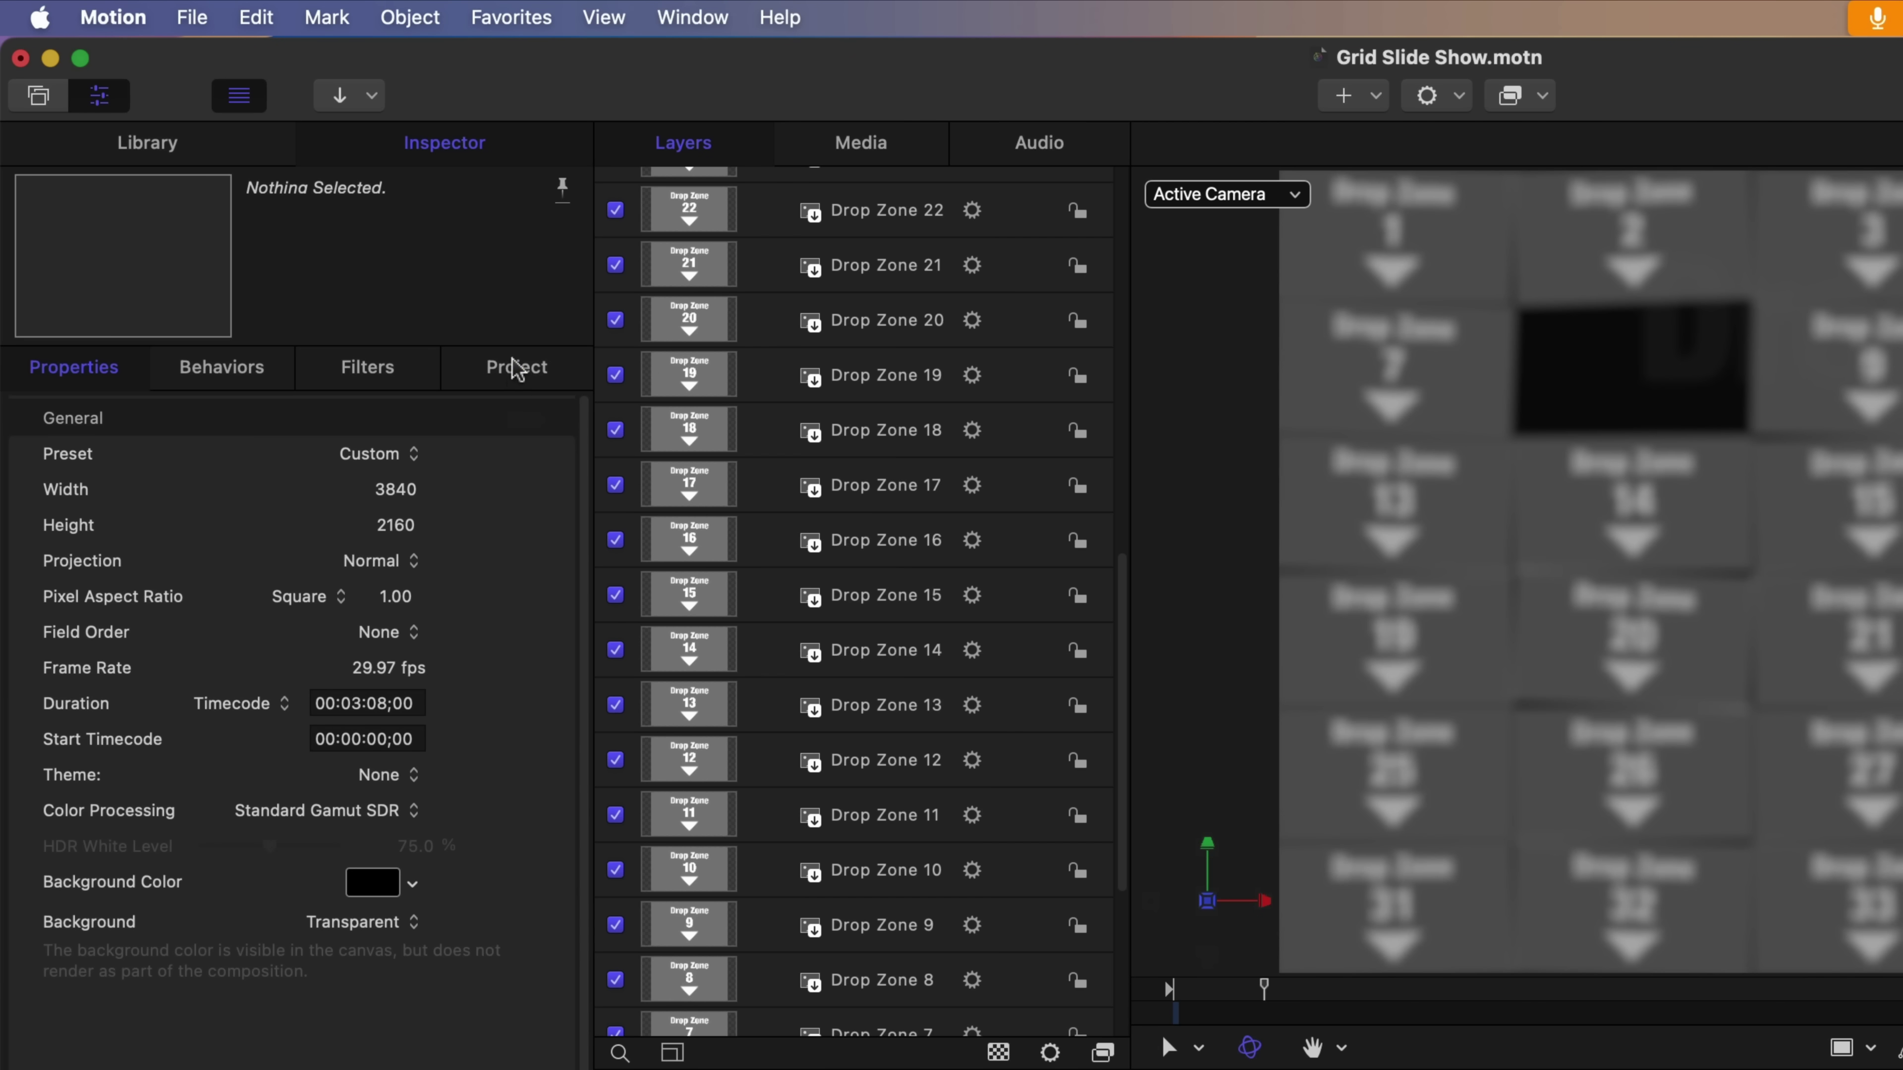
left_click(514, 367)
scroll(159, 555, "down", 10)
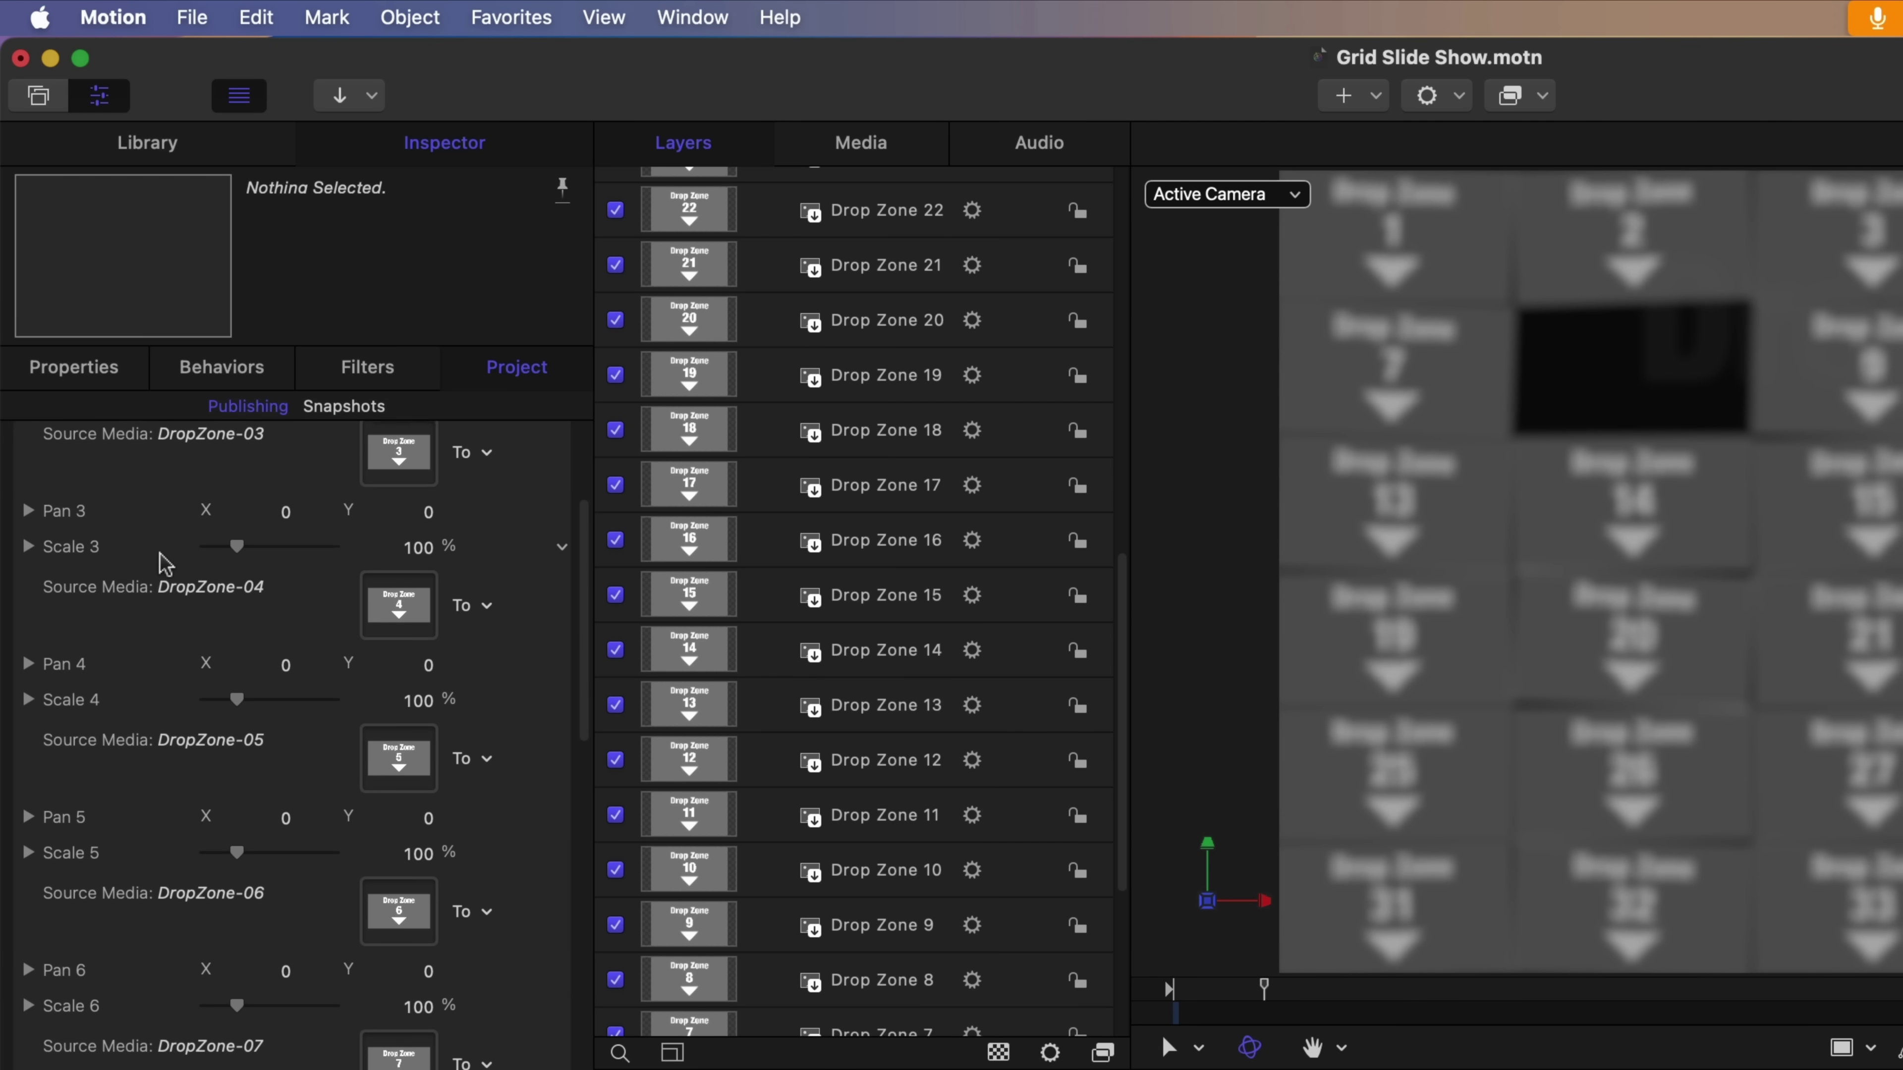
scroll(168, 554, "down", 20)
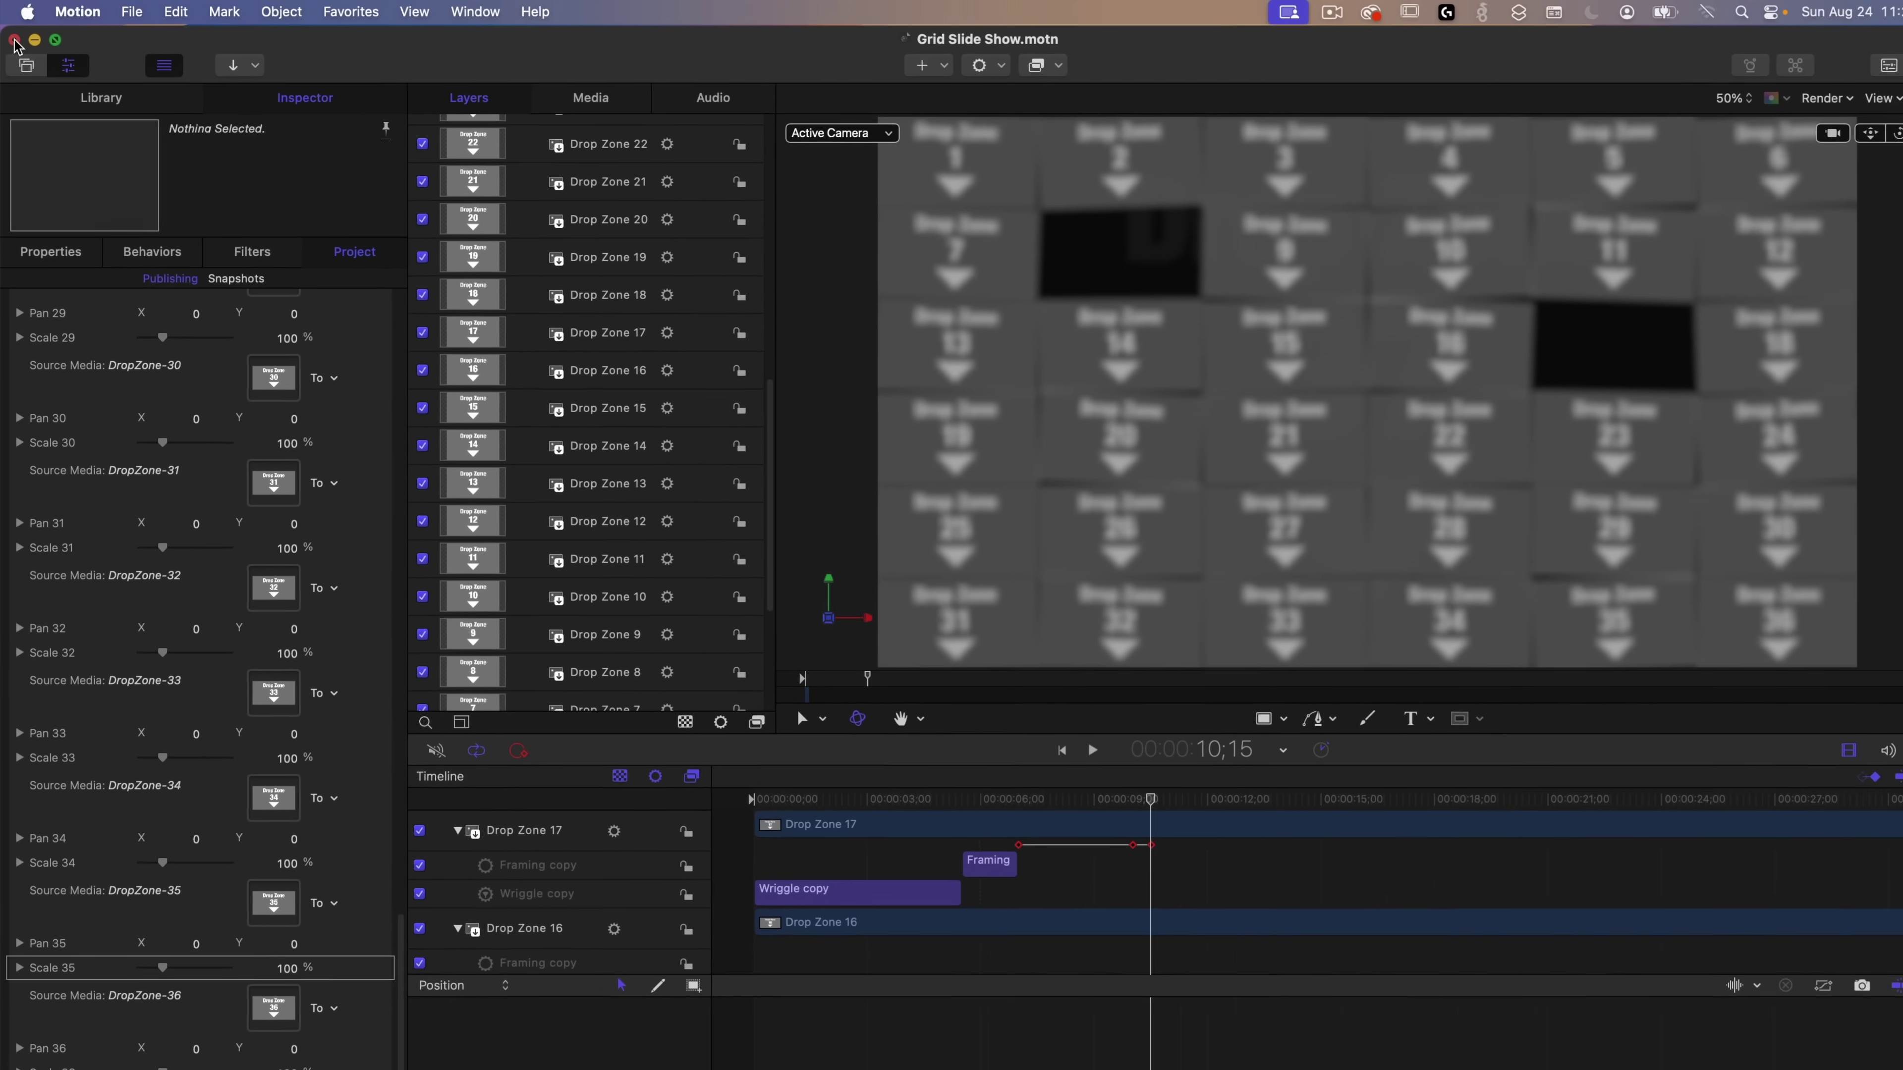
key("super+w")
- Discard project changes and open Motion Templates' Generators/AppleADay folder in Finder
left_click(1011, 636)
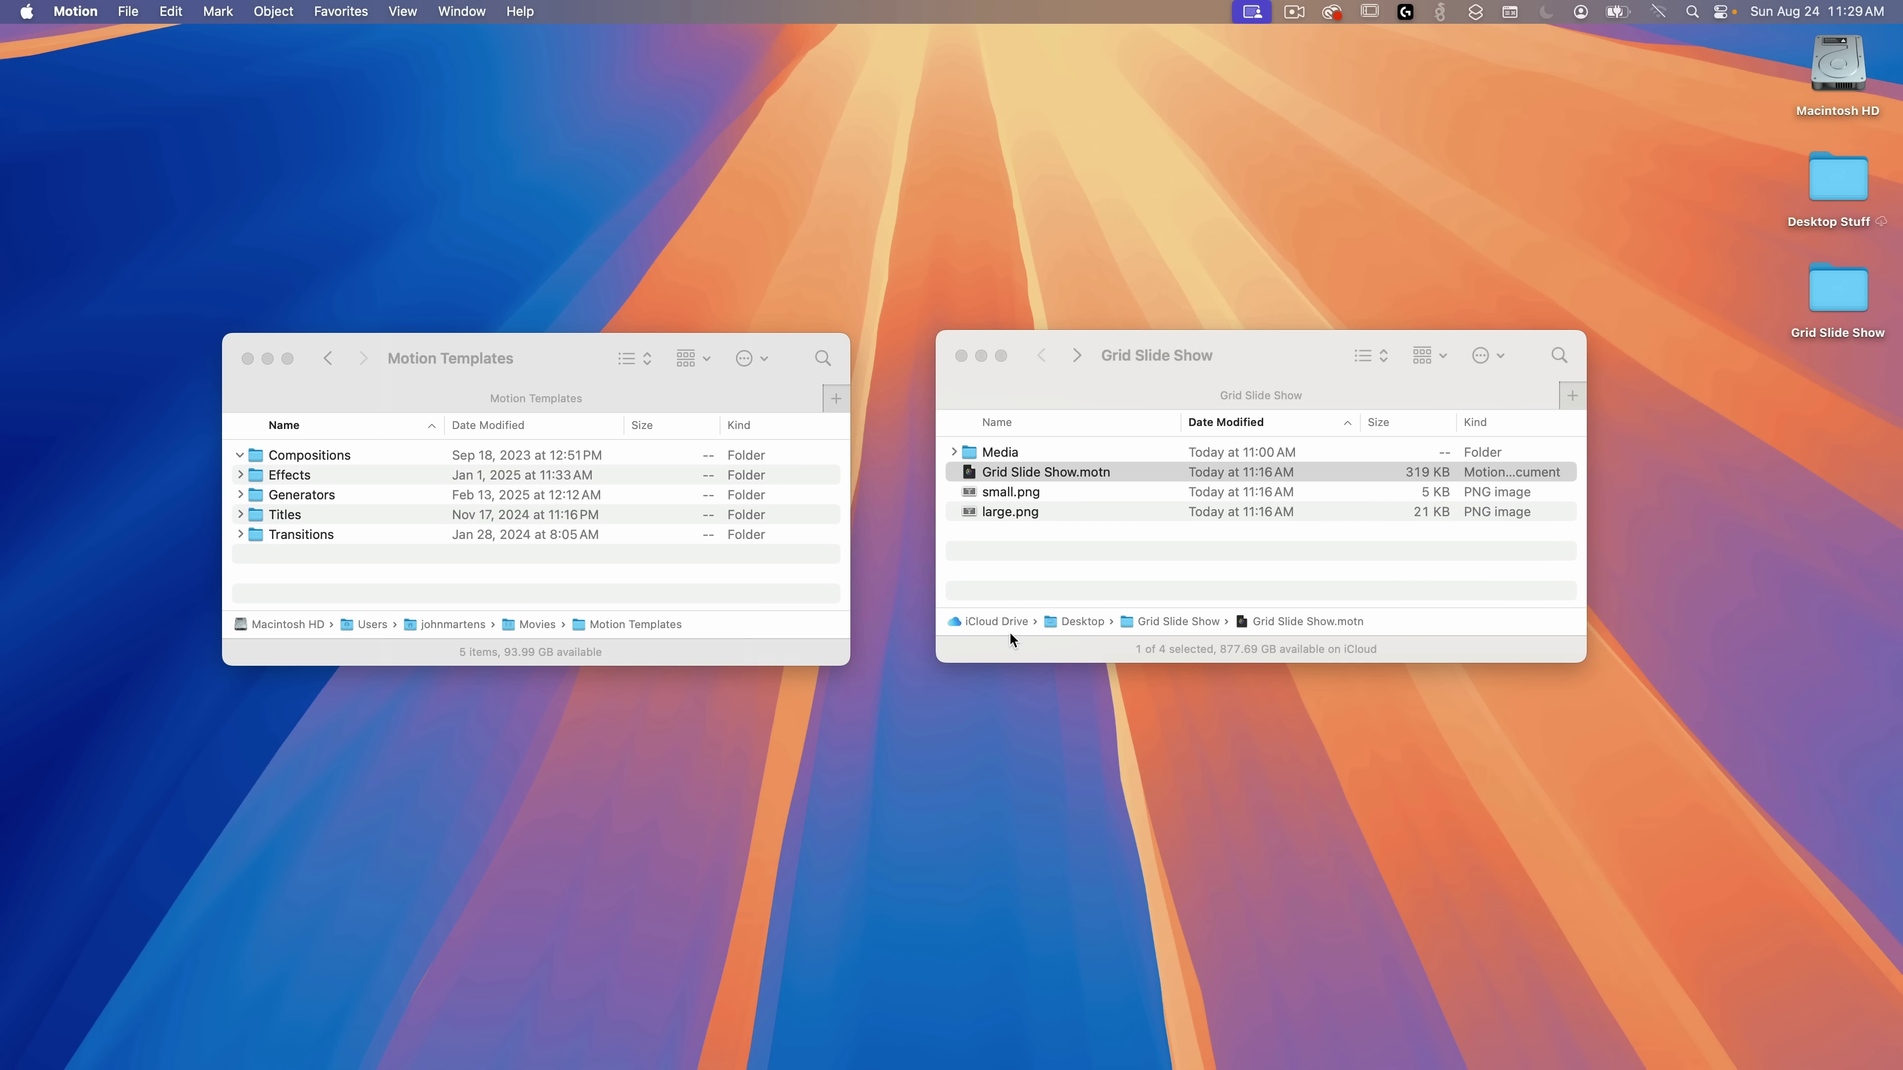
left_click(1095, 578)
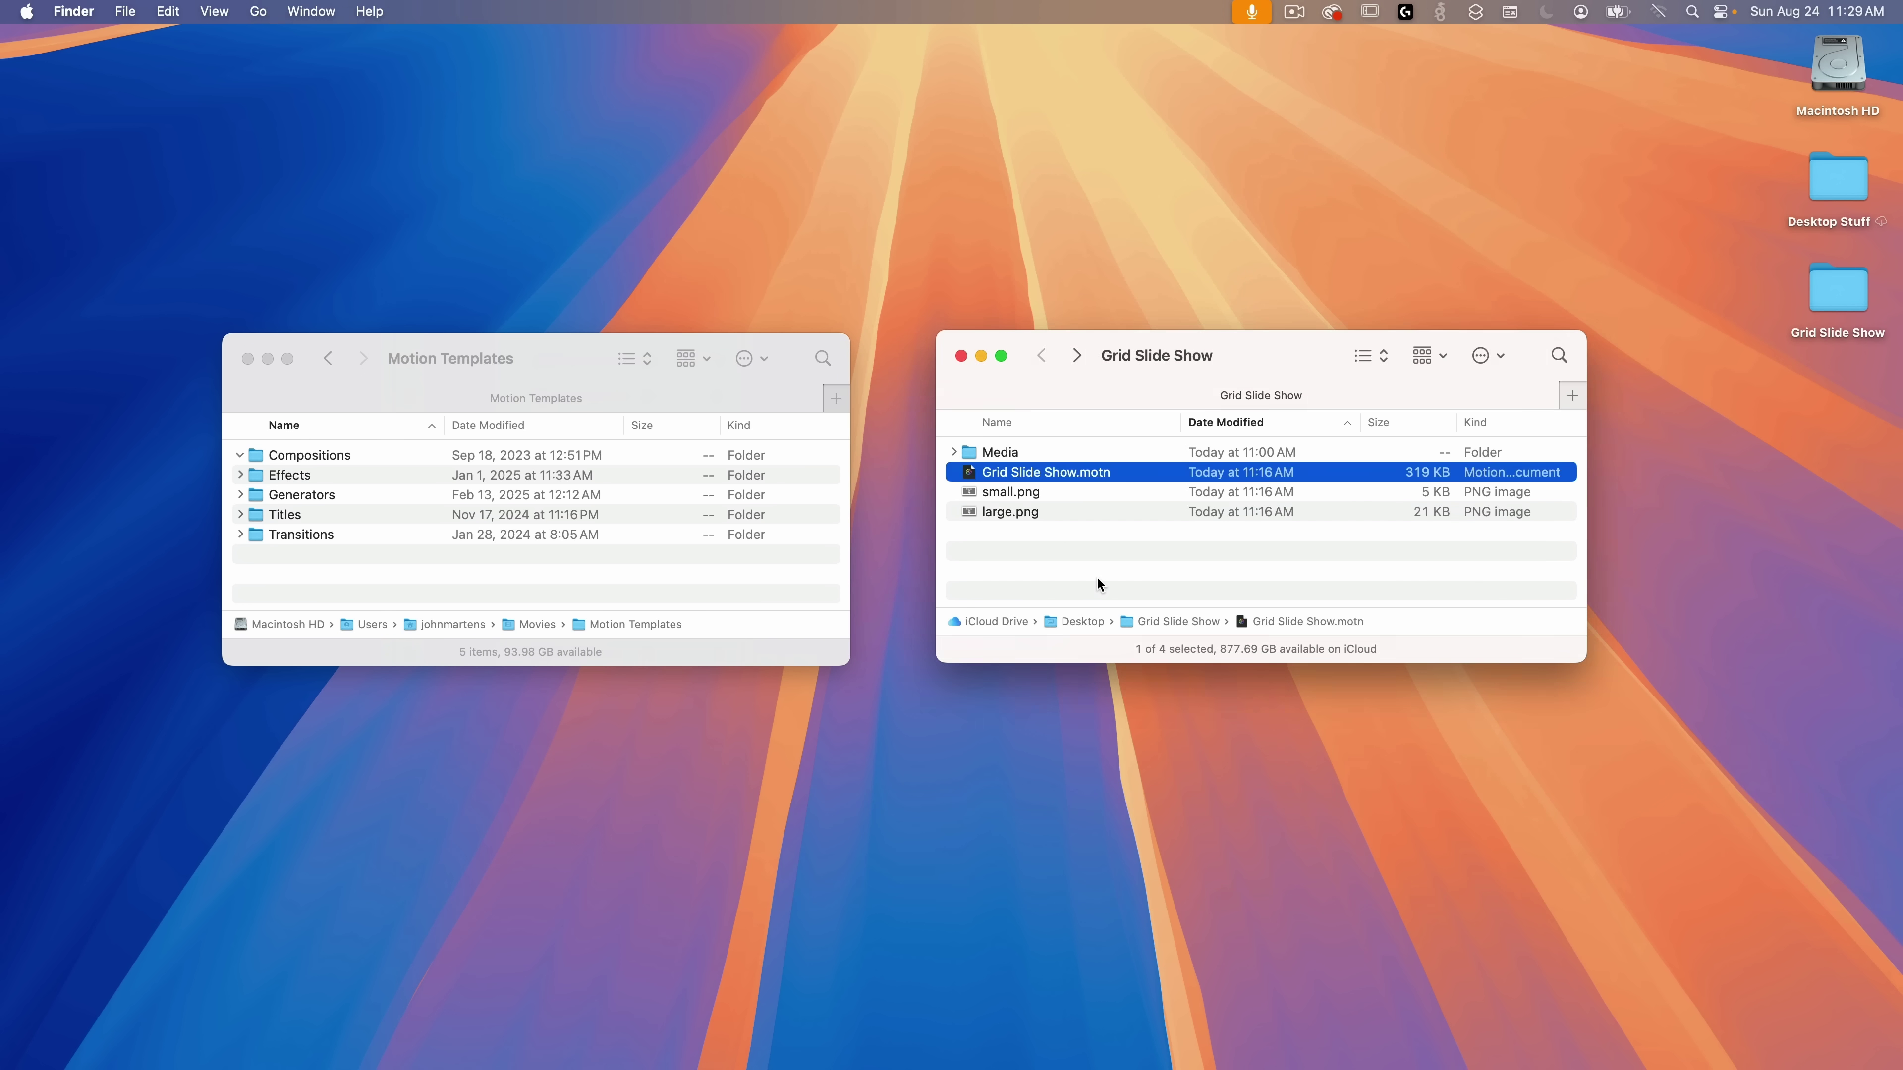
left_click(693, 578)
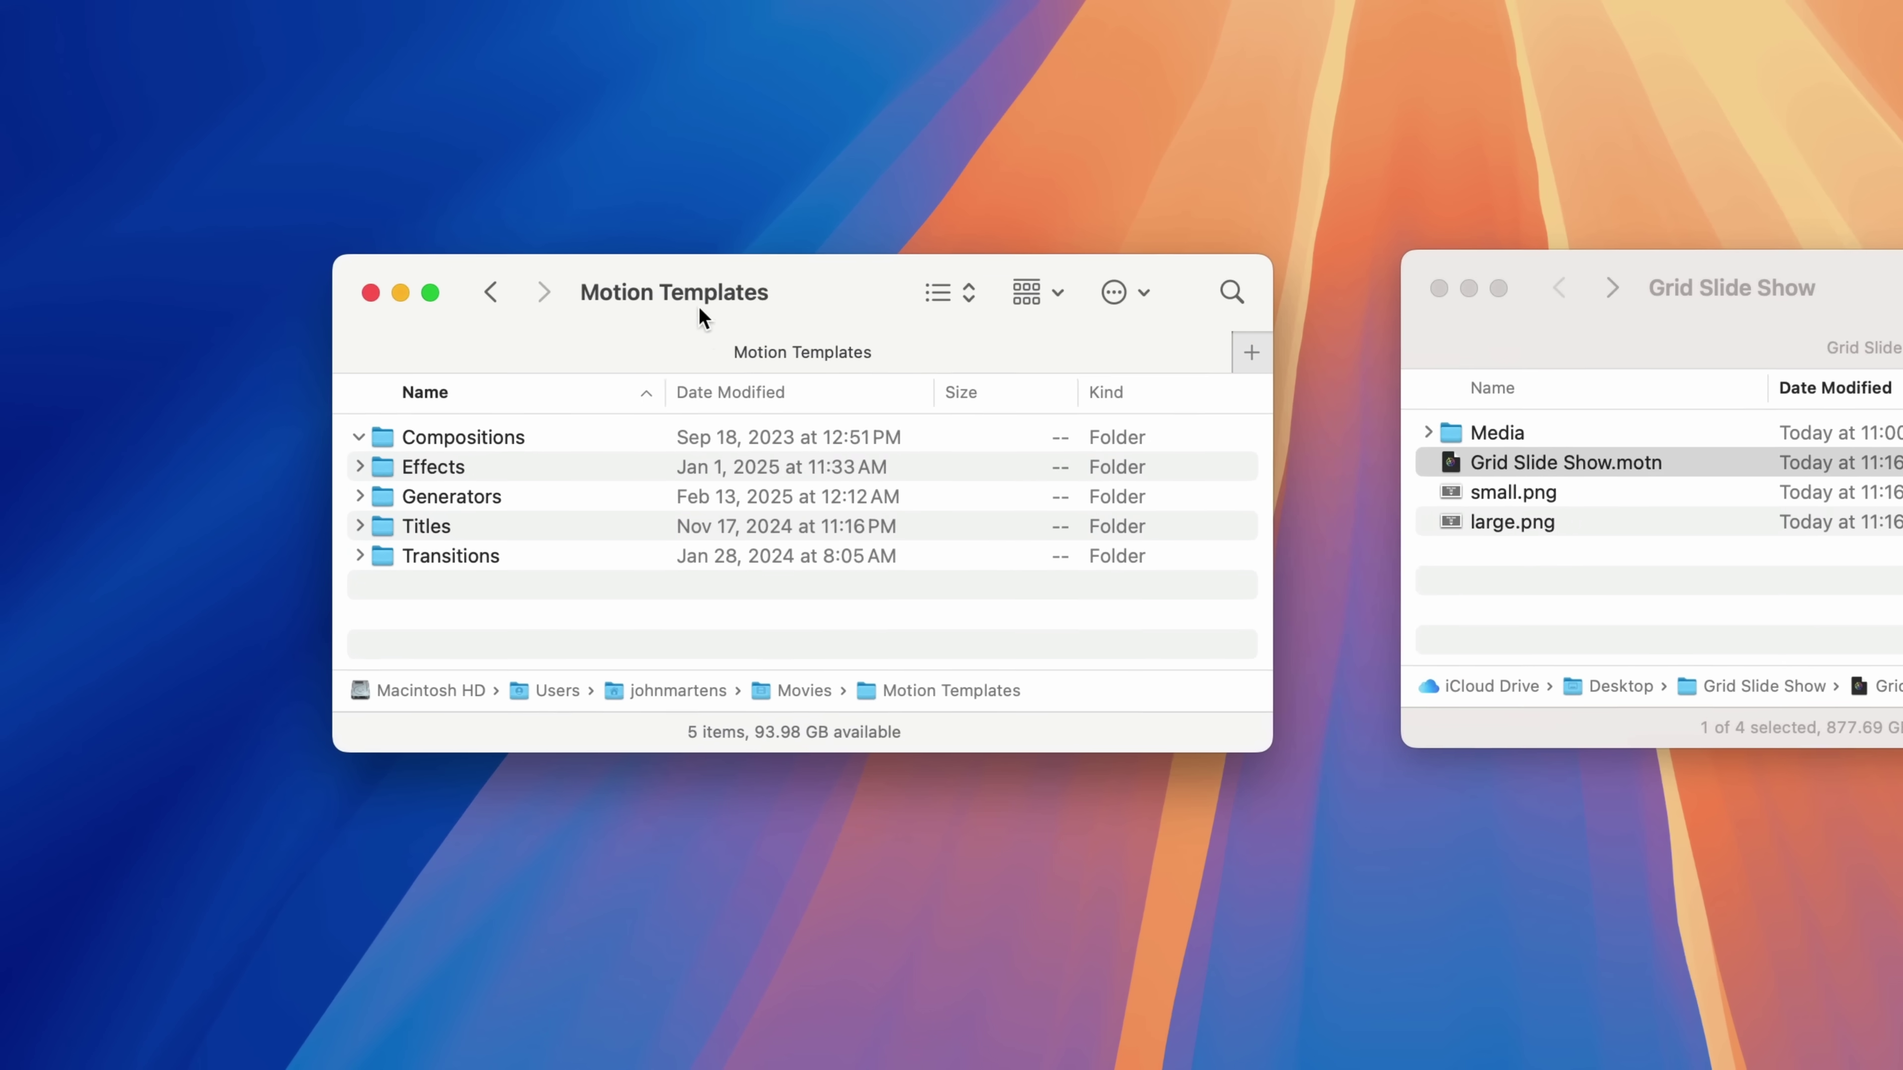
left_click(684, 292, "super")
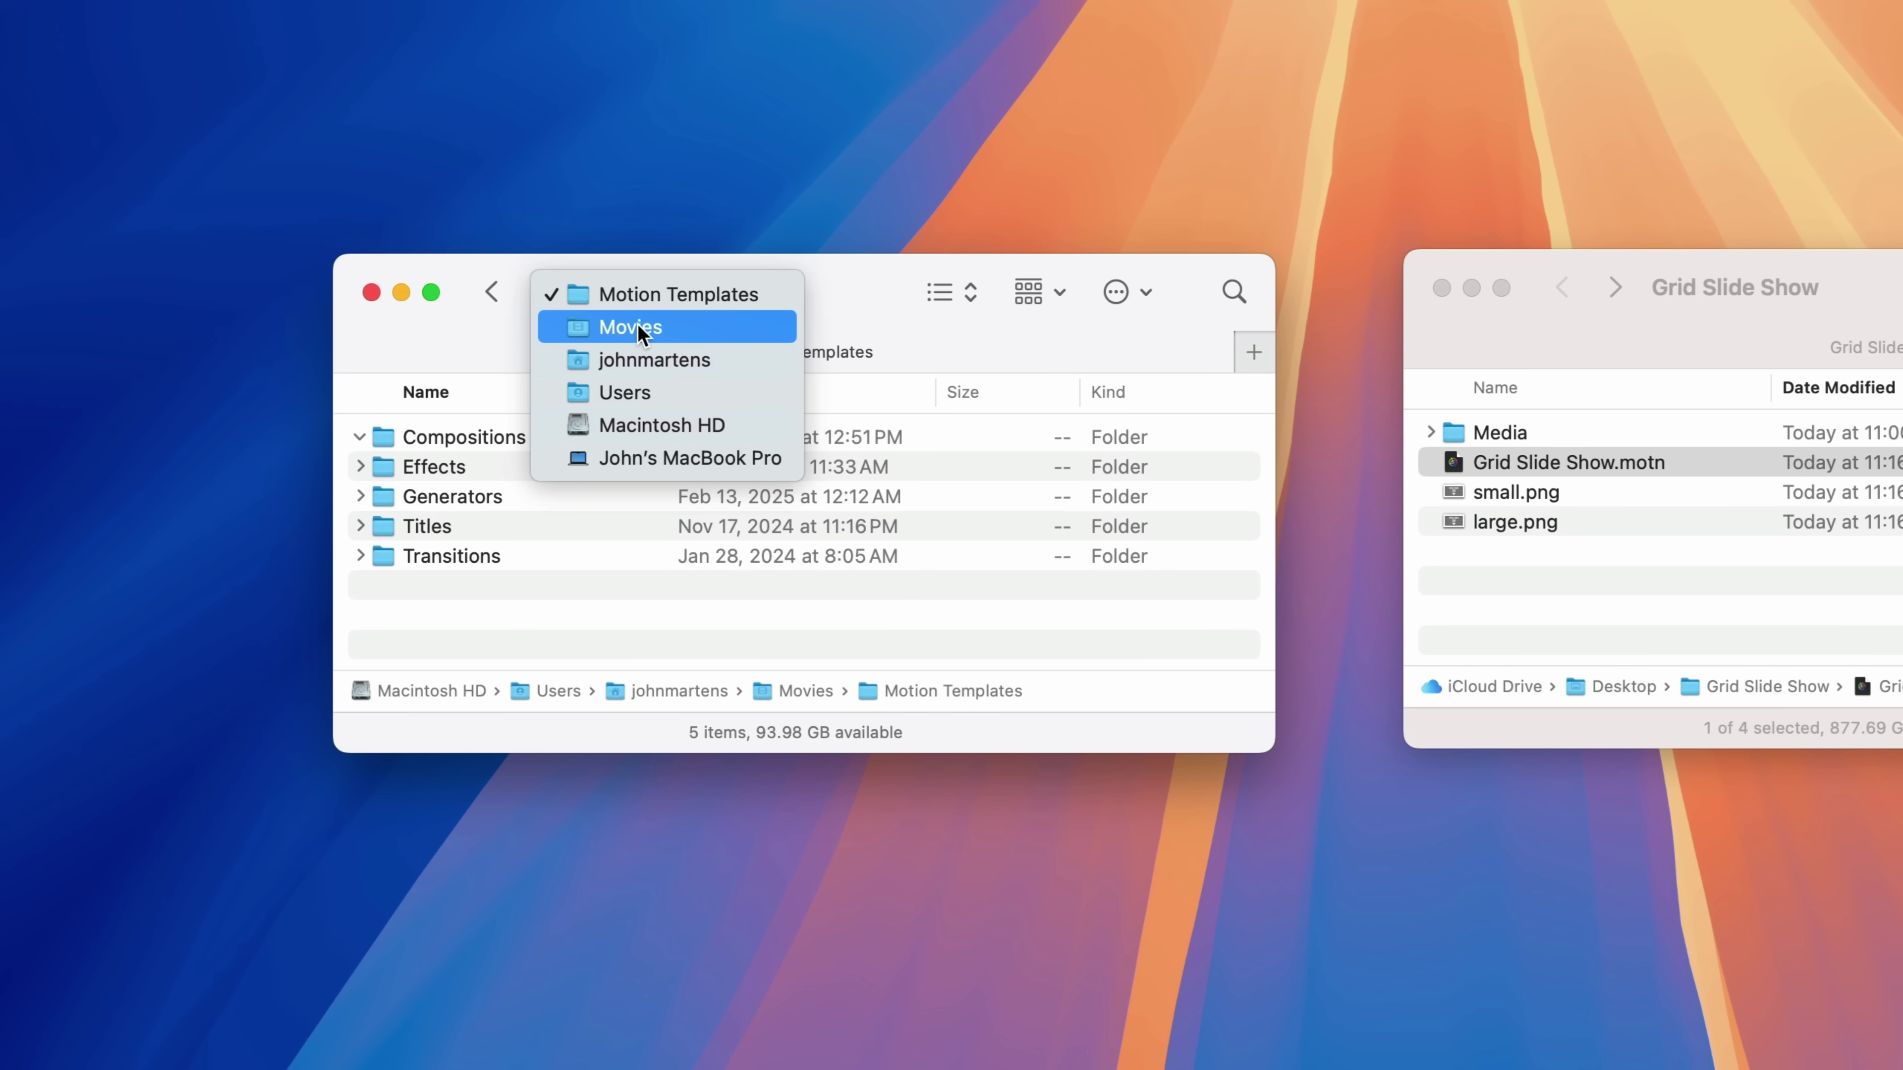
left_click(754, 301)
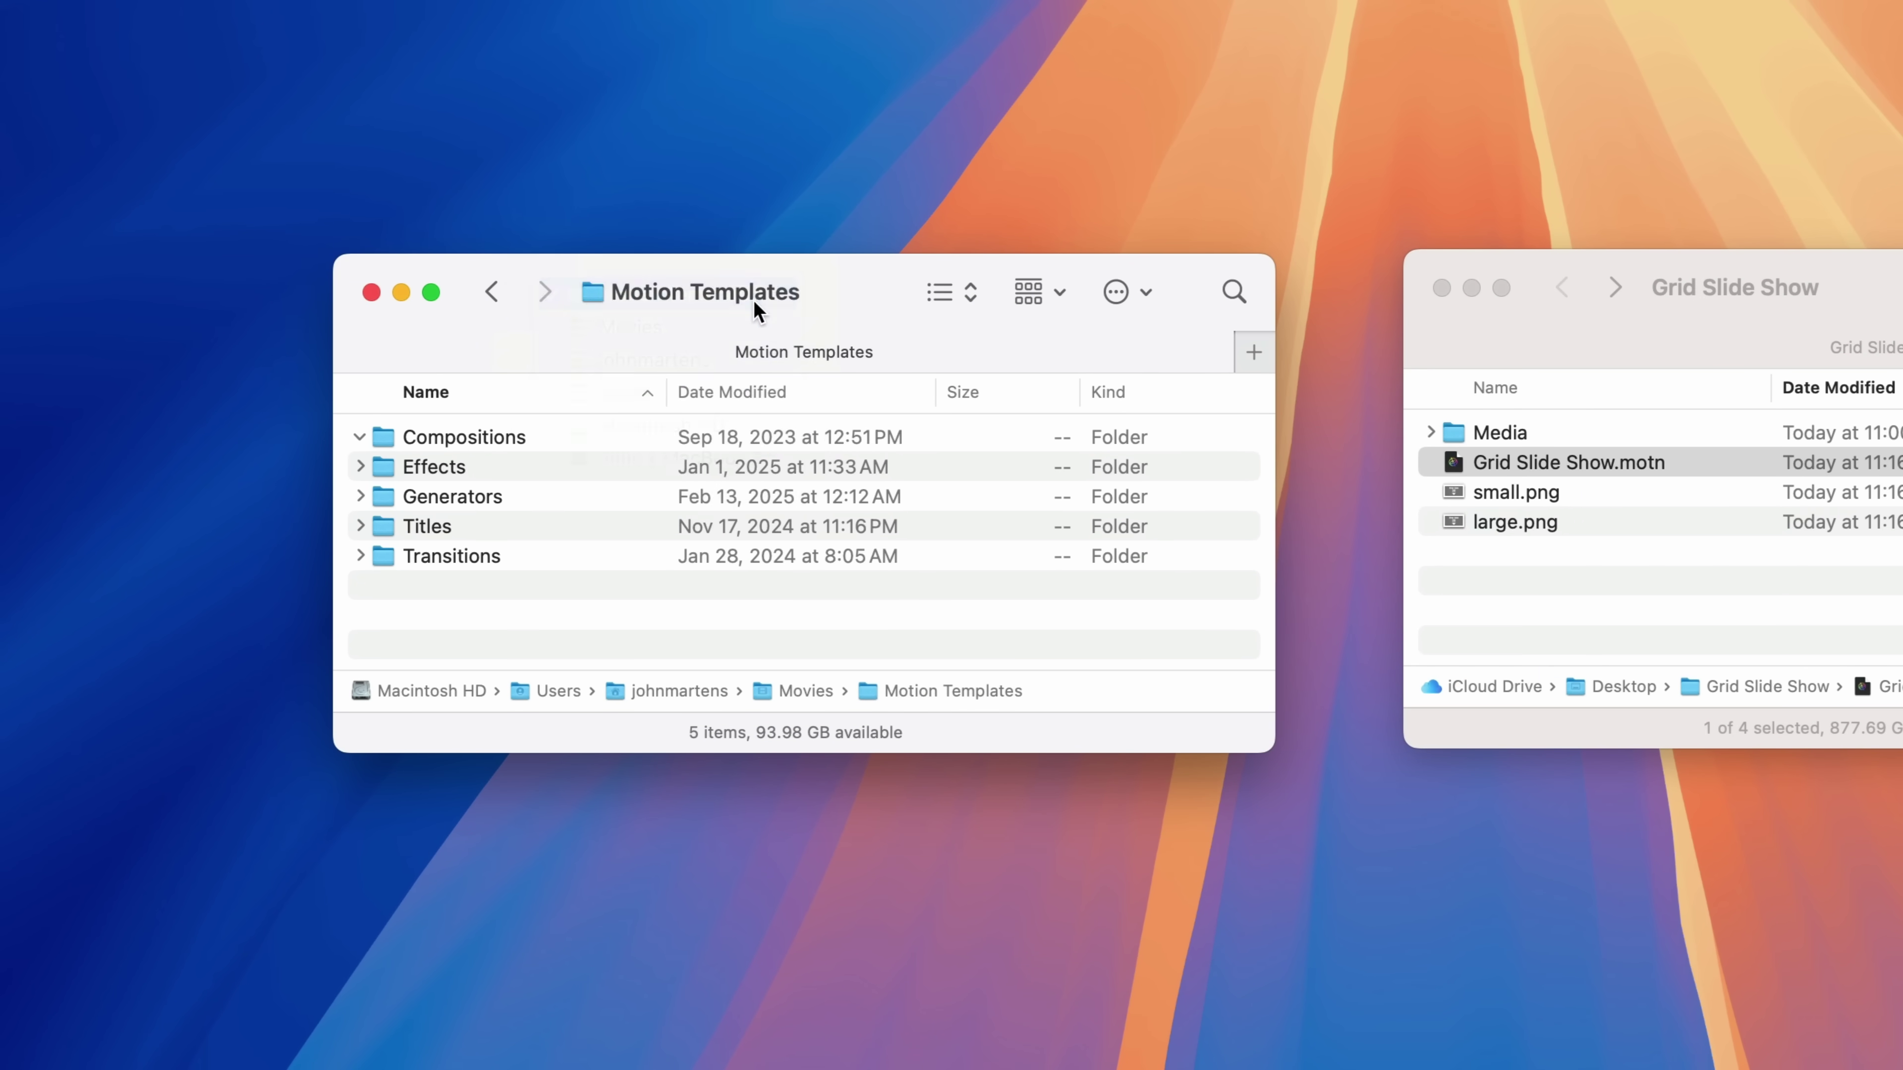
left_click(459, 500)
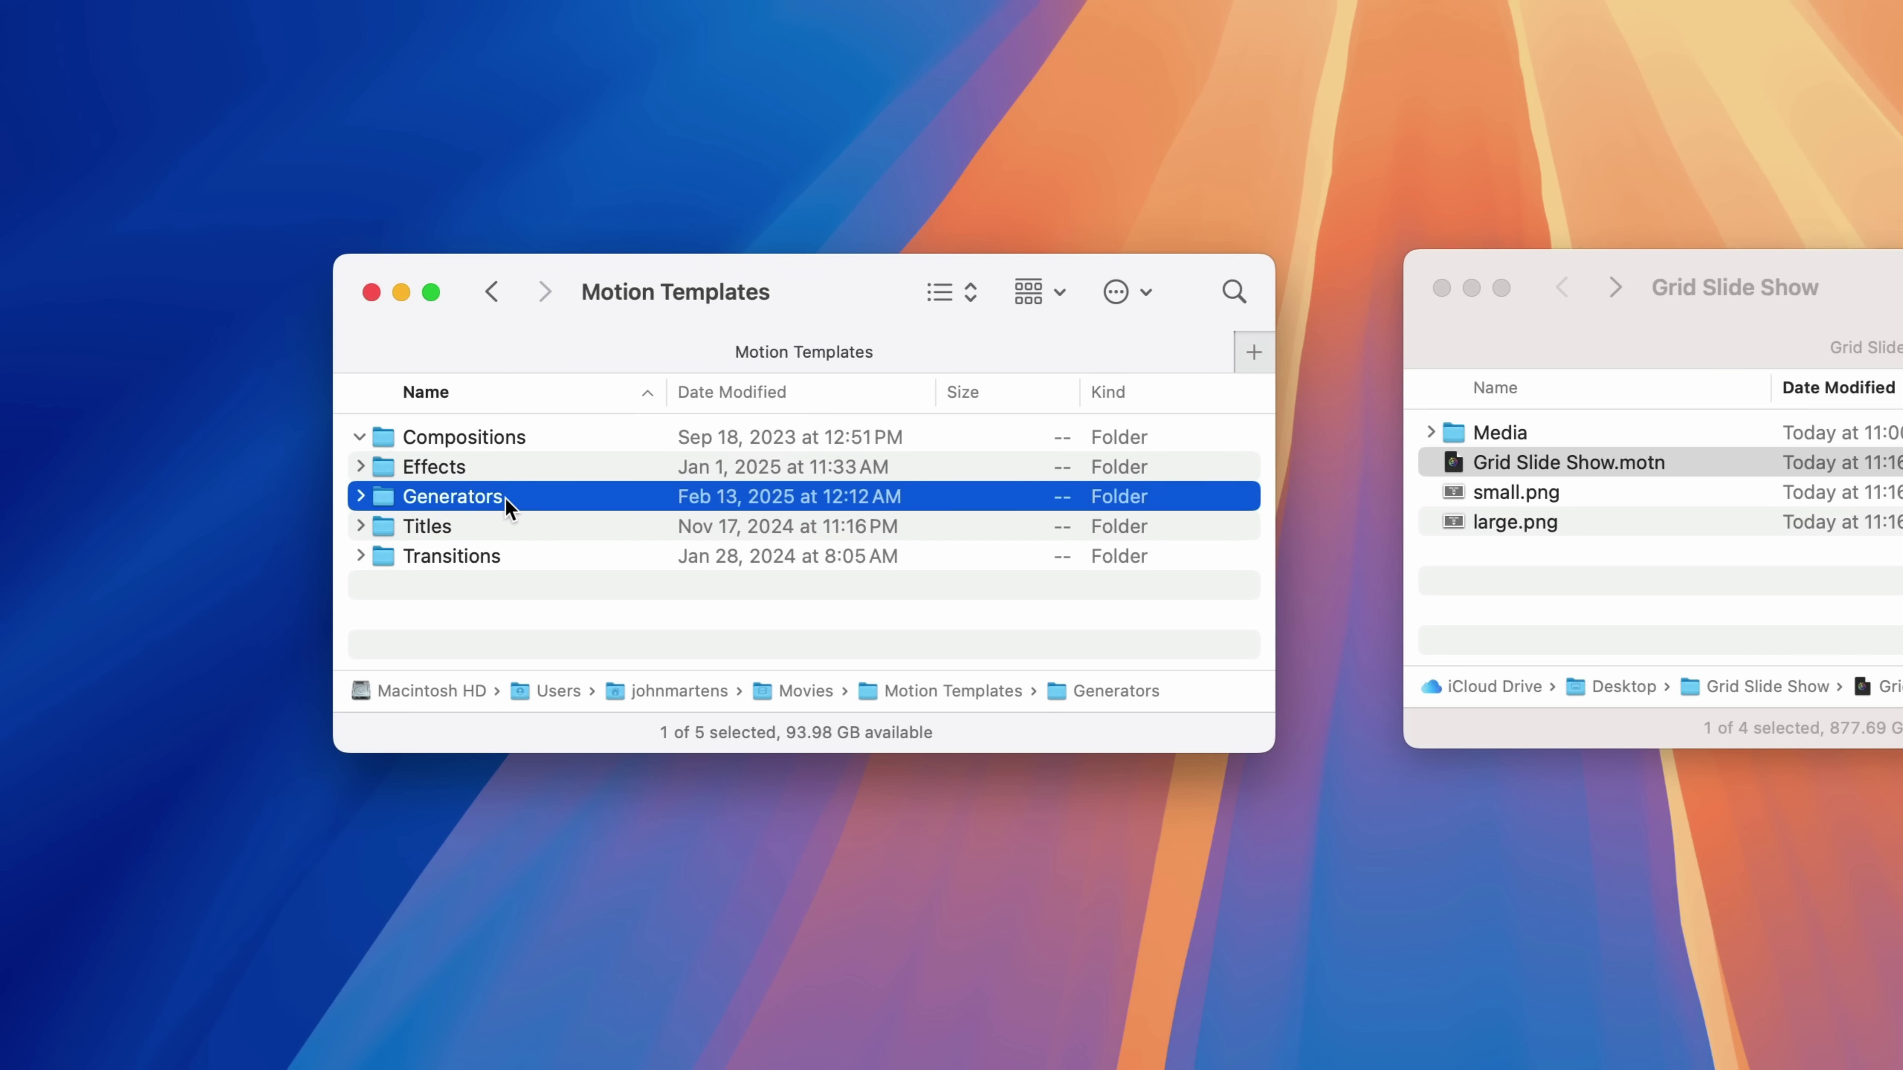
double_click(558, 499)
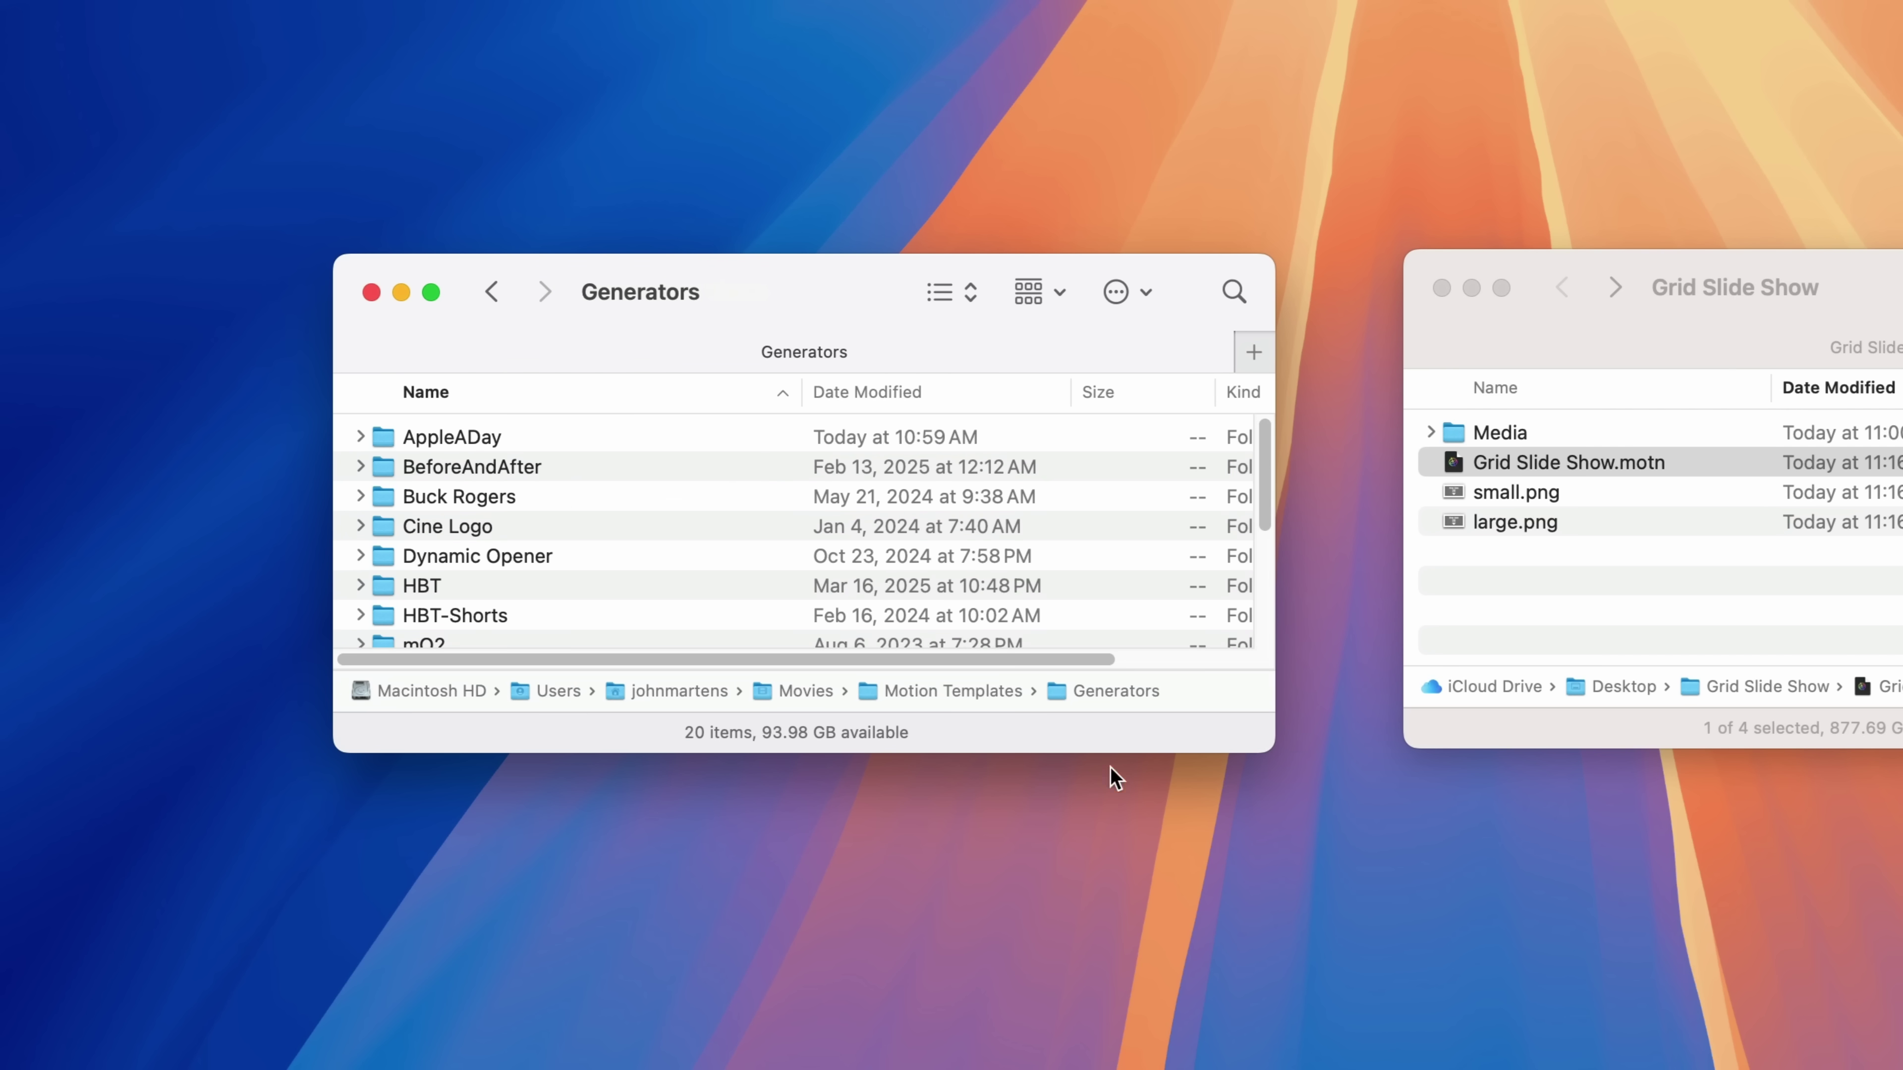
left_click_drag(1272, 750, 1332, 1069)
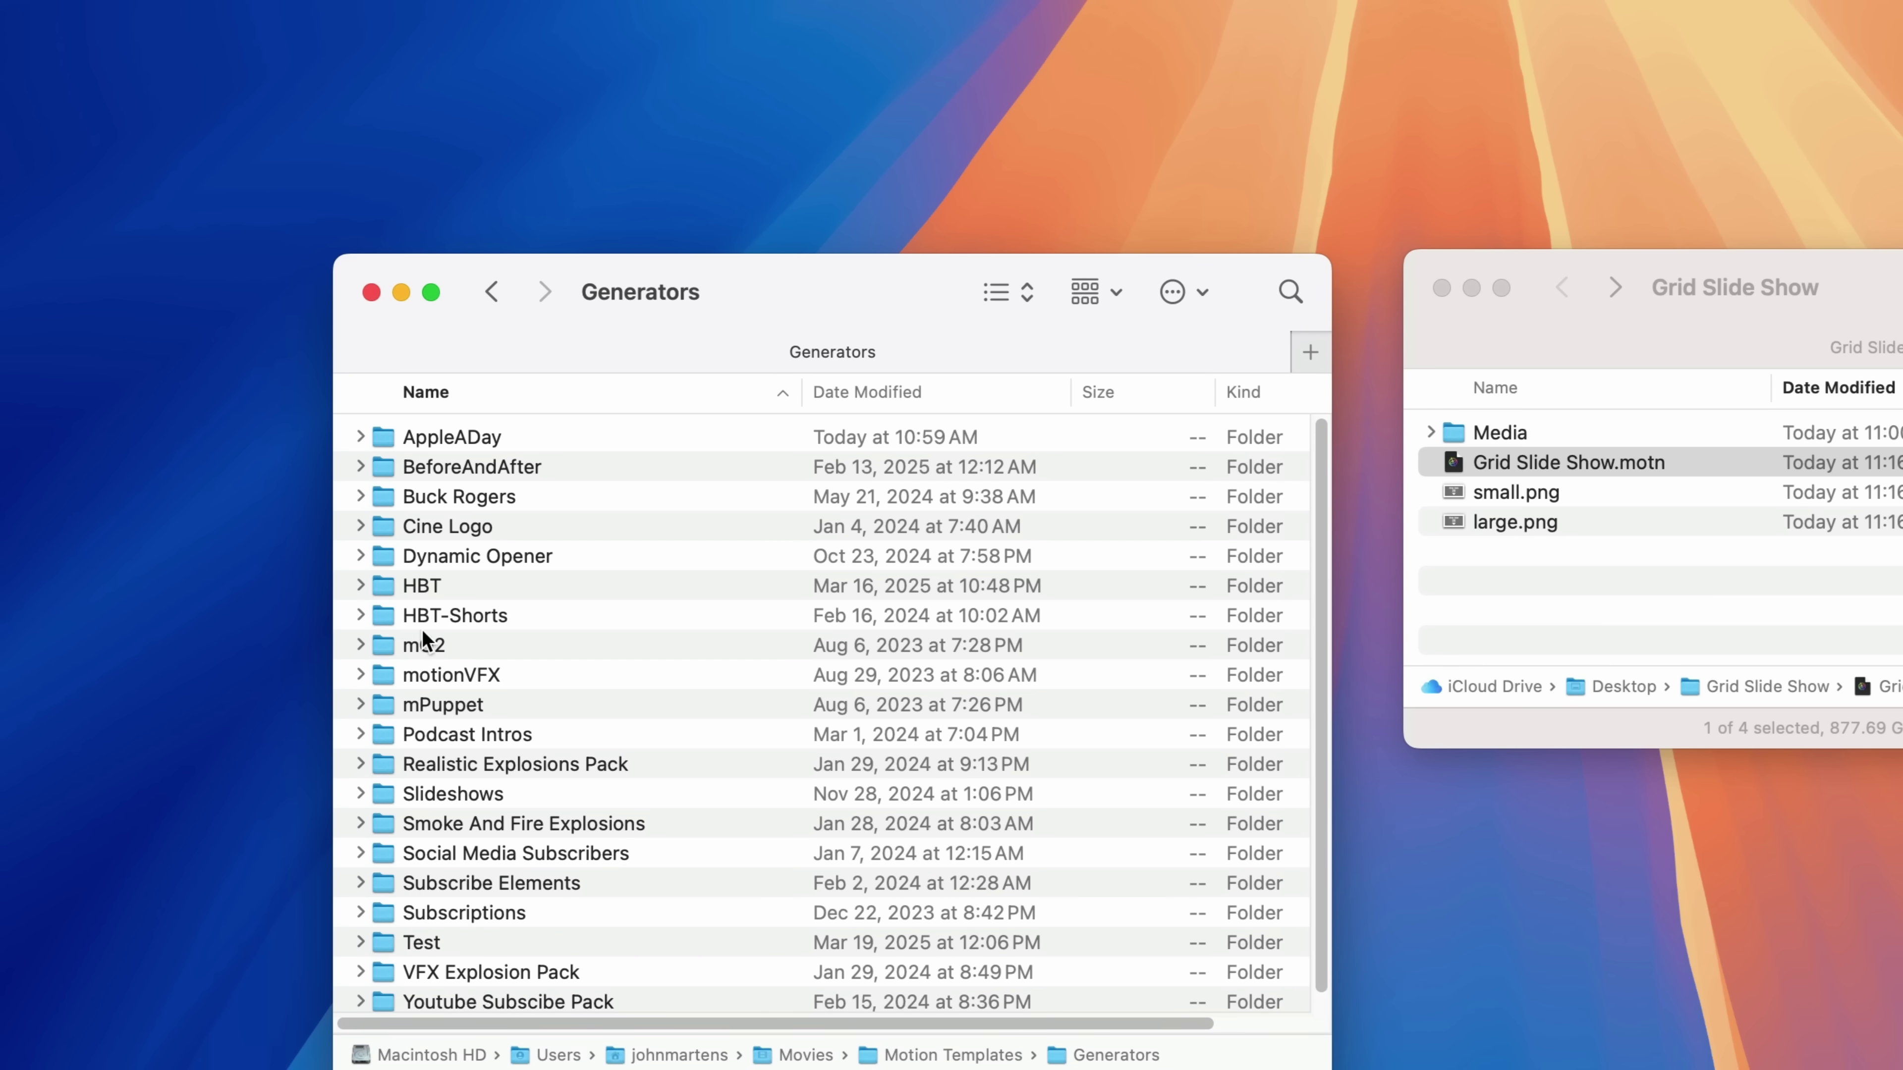
left_click(425, 438)
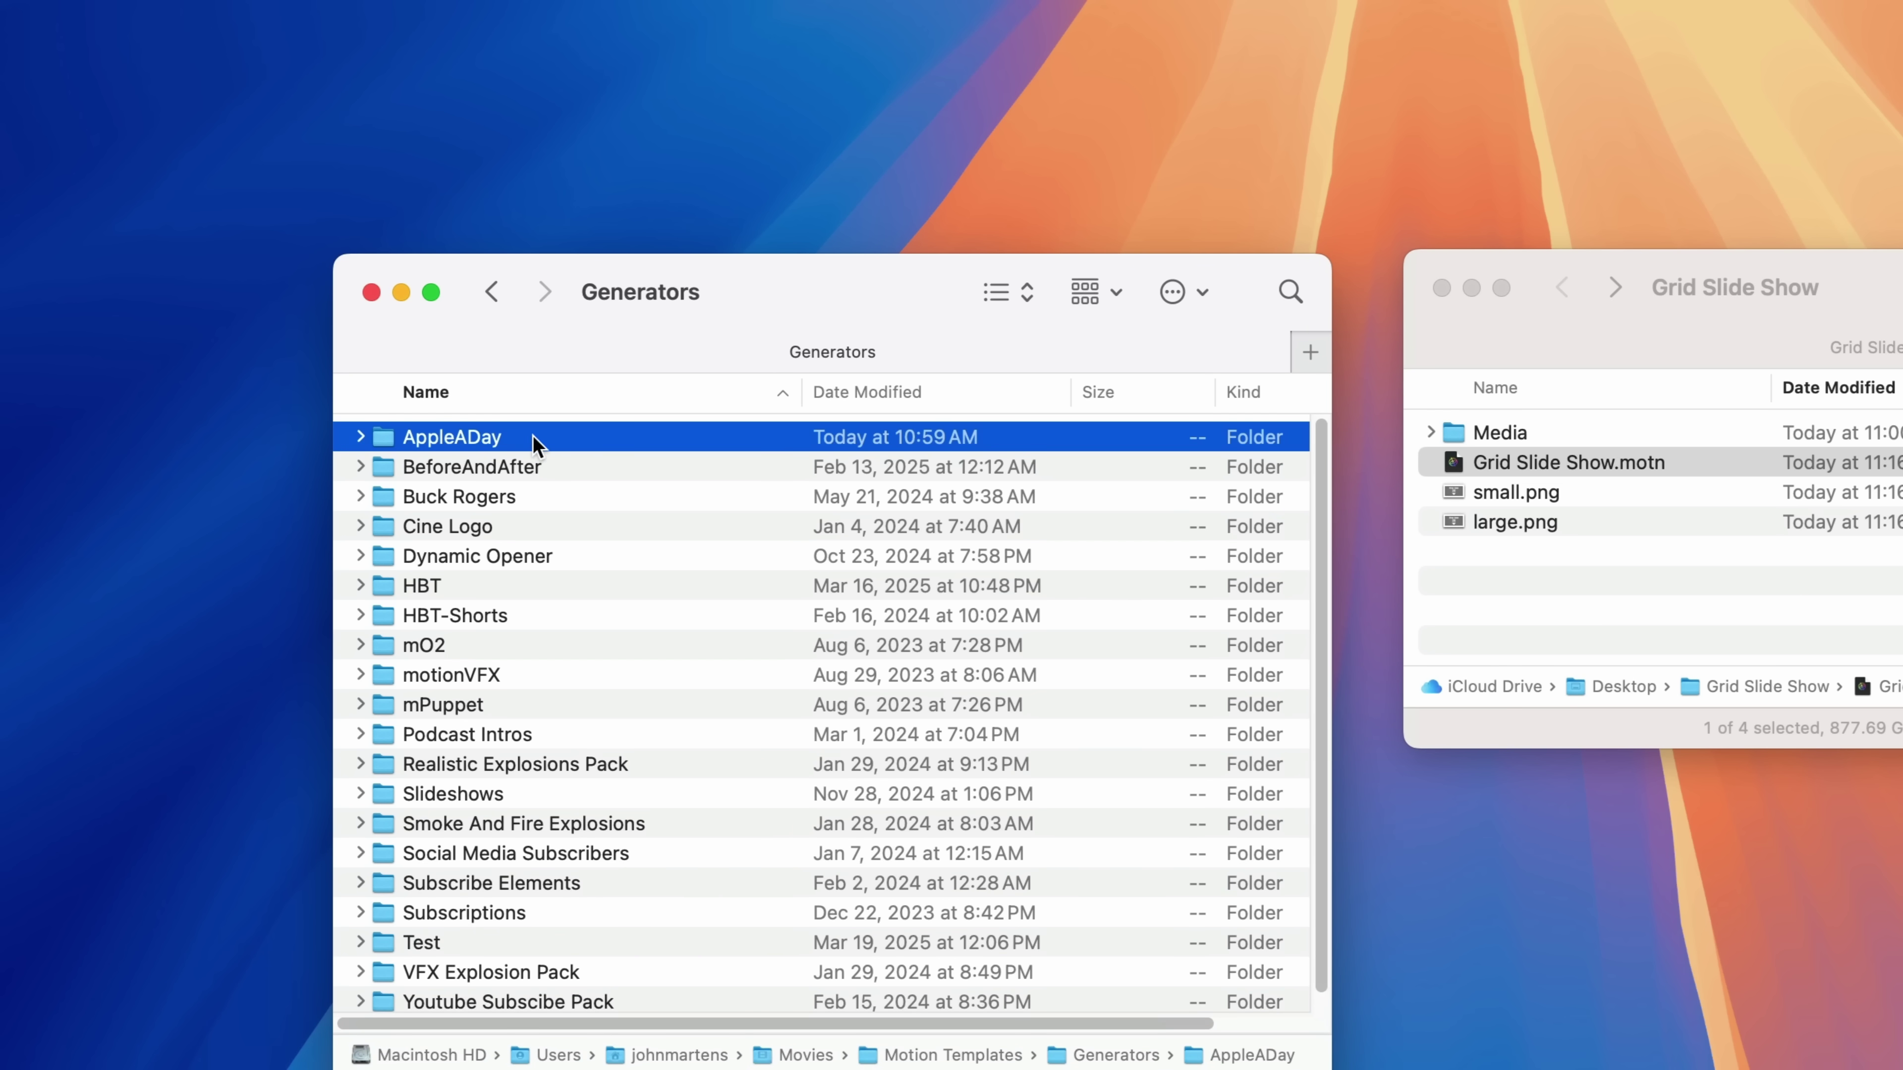
double_click(604, 441)
- Drag the Grid Slide Show folder from the Desktop into AppleADay
left_click(1757, 631)
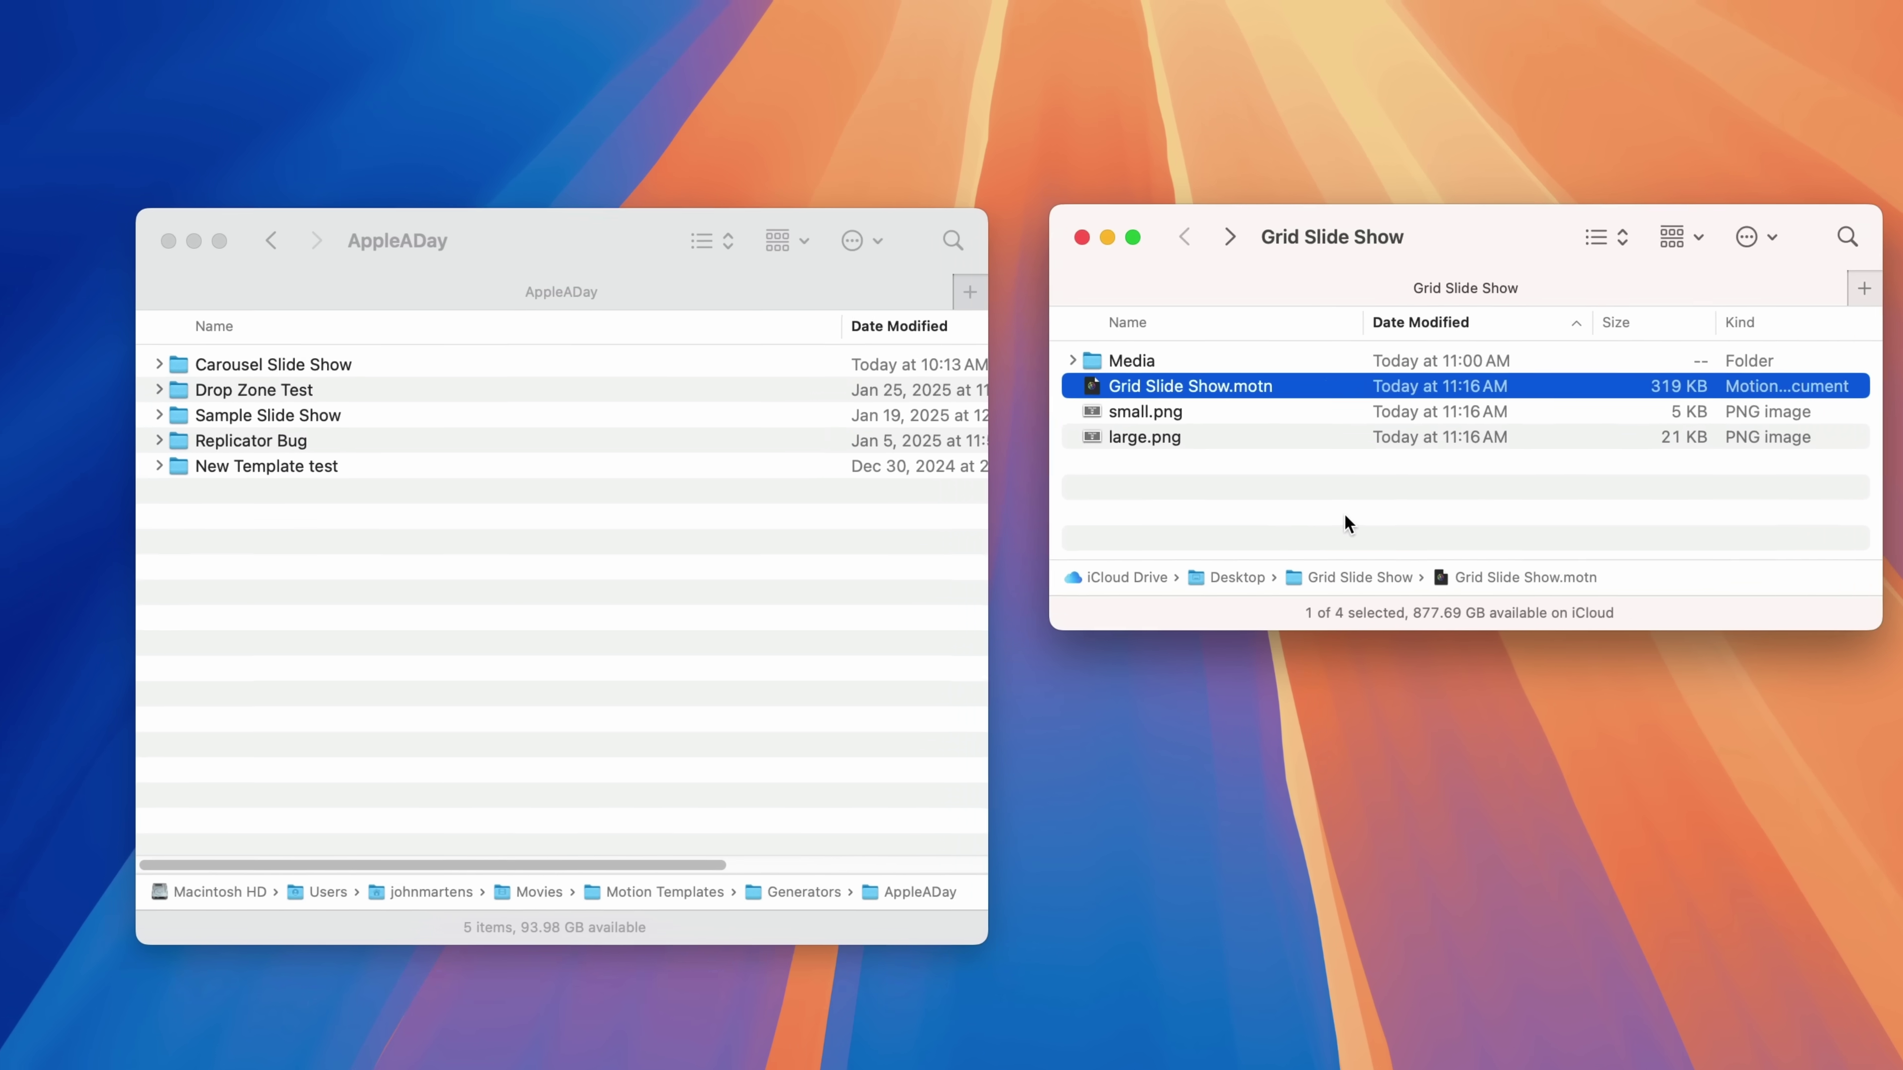
key("super+Up")
left_click_drag(1152, 348, 636, 576)
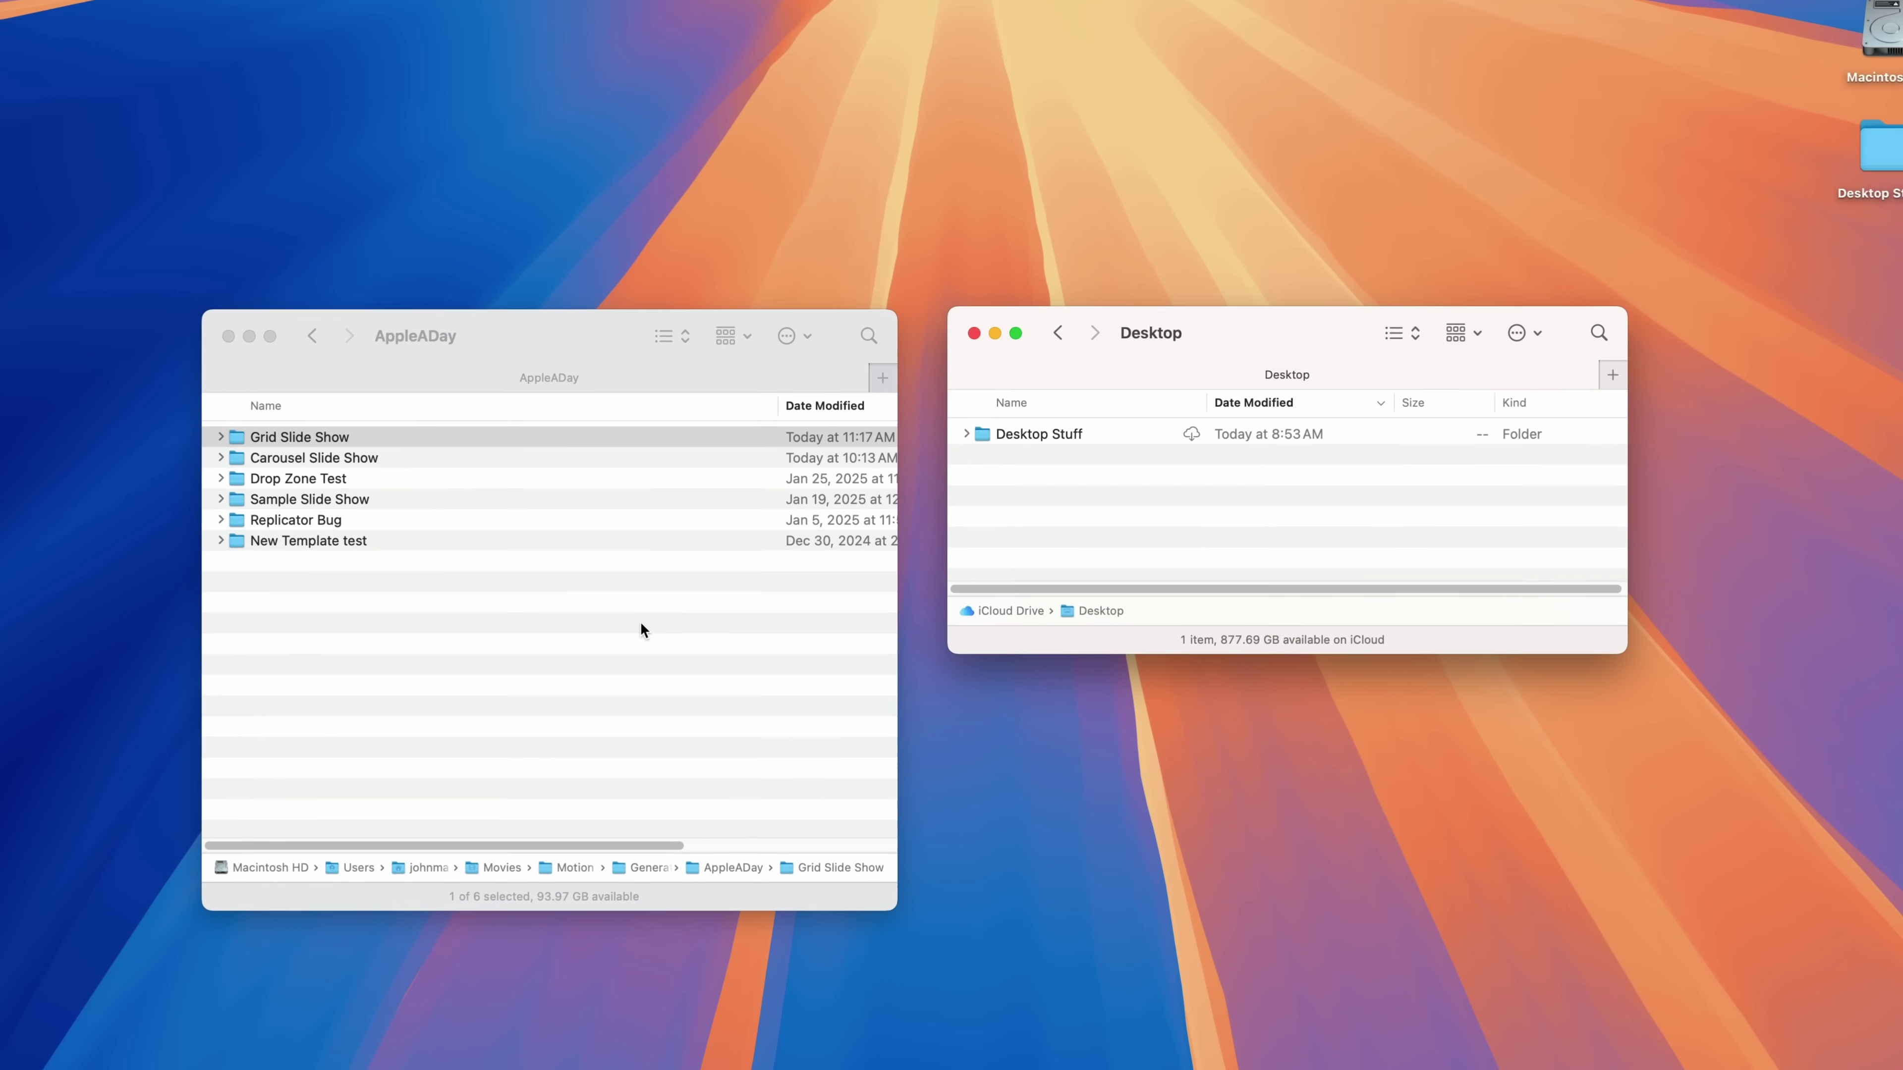
- Launch Final Cut Pro through Spotlight by searching 'final'
key("super+space")
type("final")
key("Return")
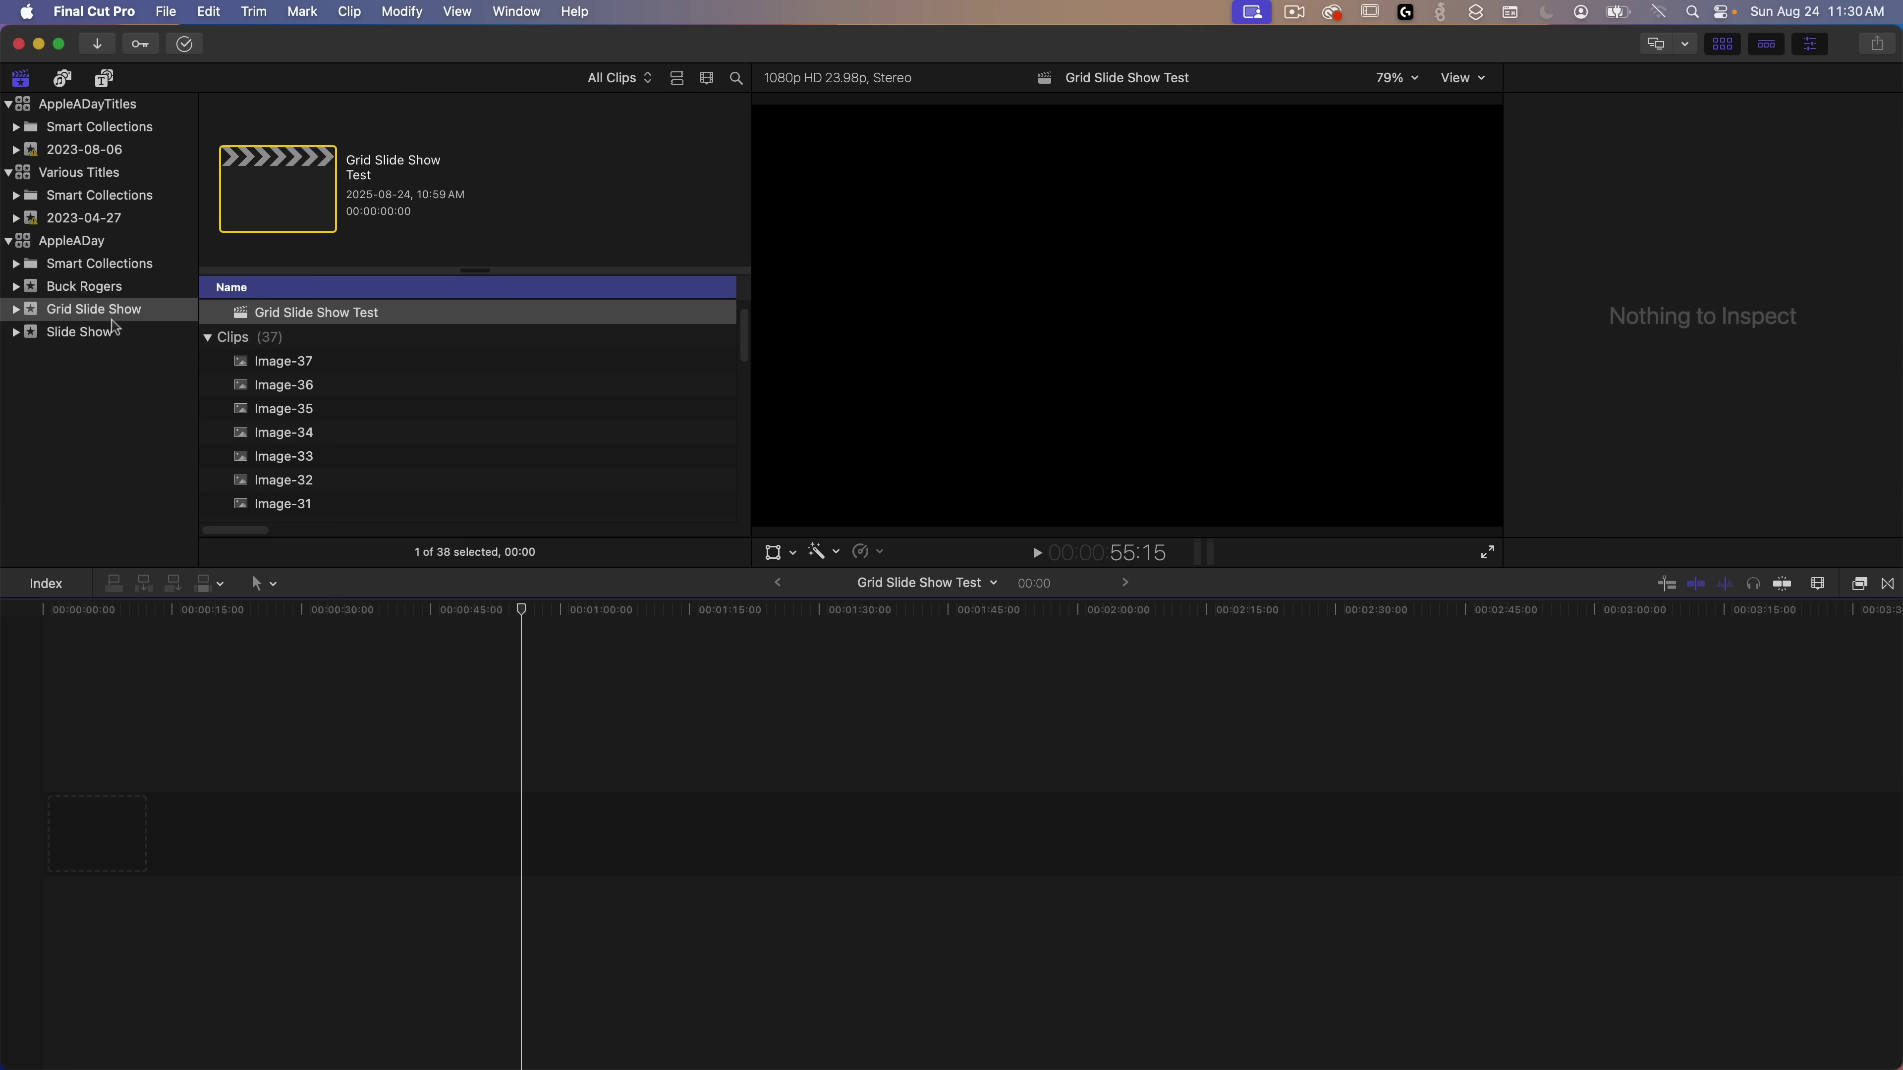
- Browse the Grid Slide Show event and preview the Image-36 dog clip
left_click(354, 315)
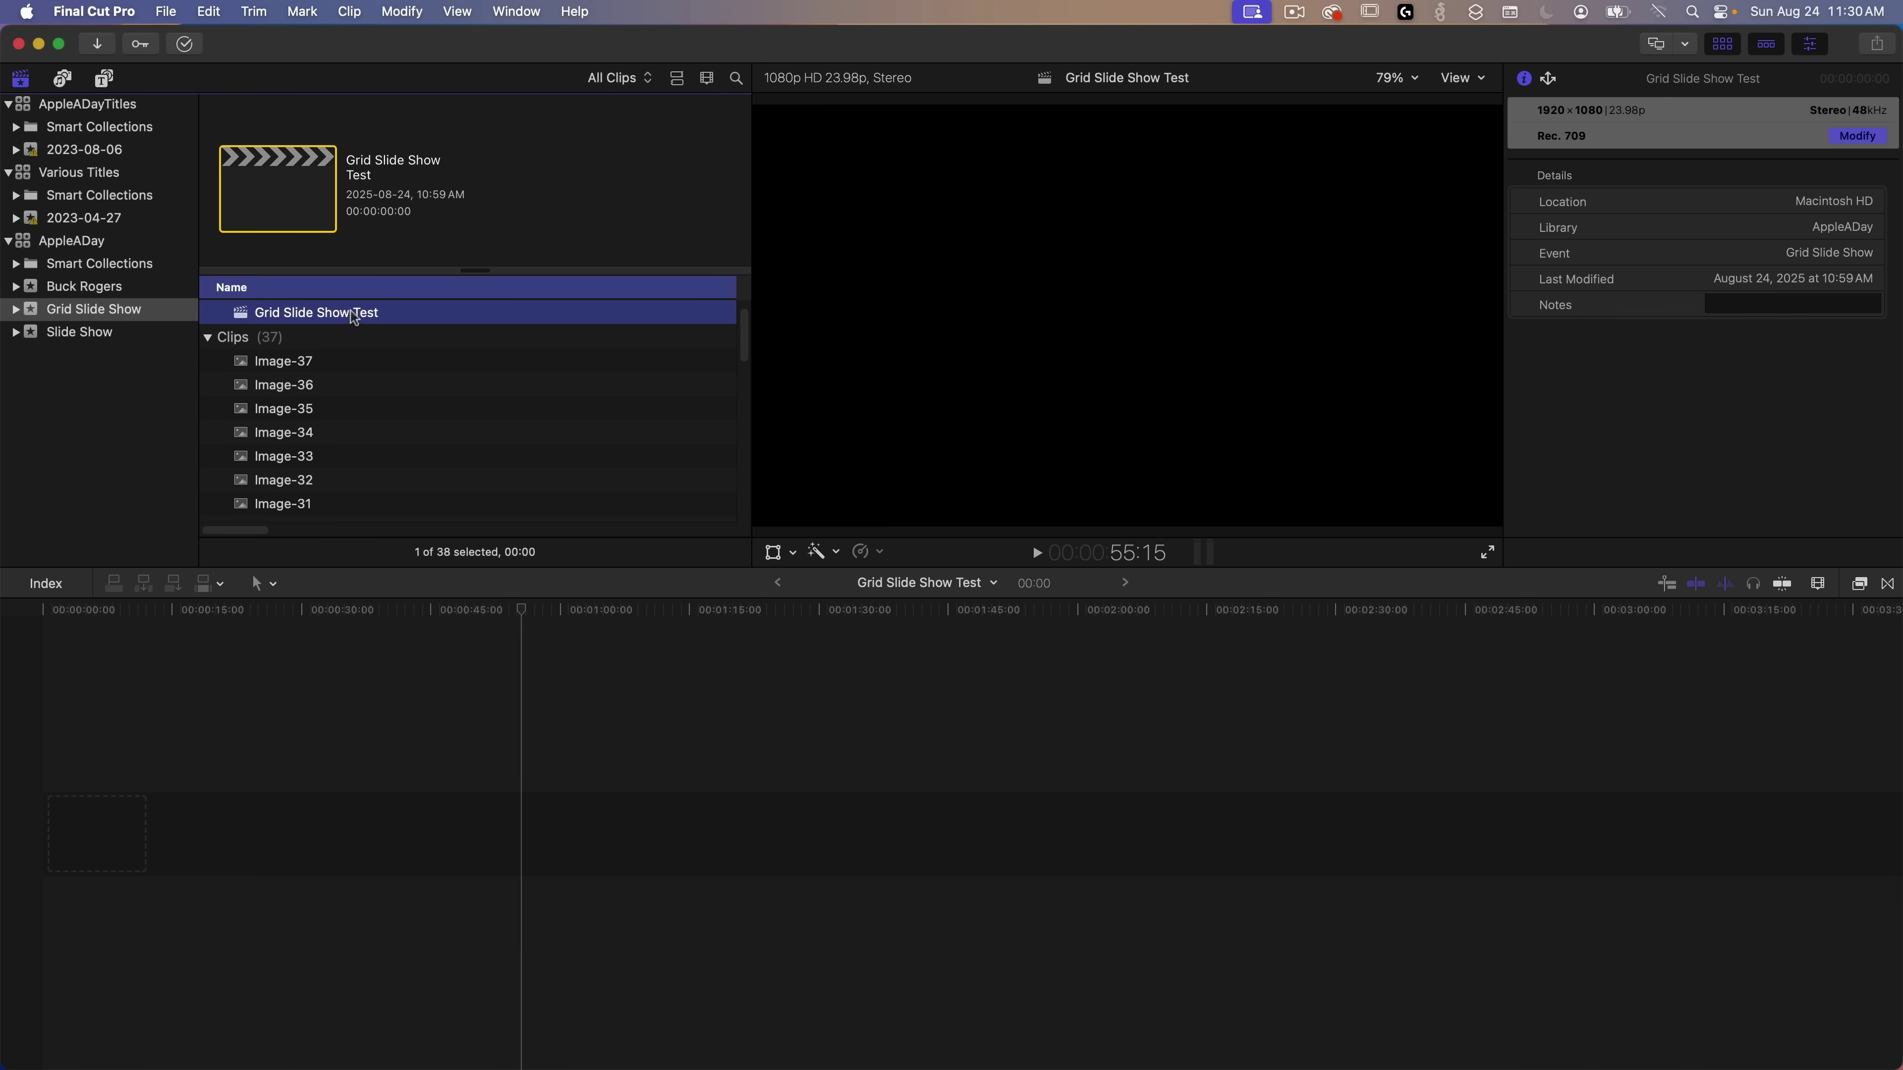
scroll(331, 406, "down", 15)
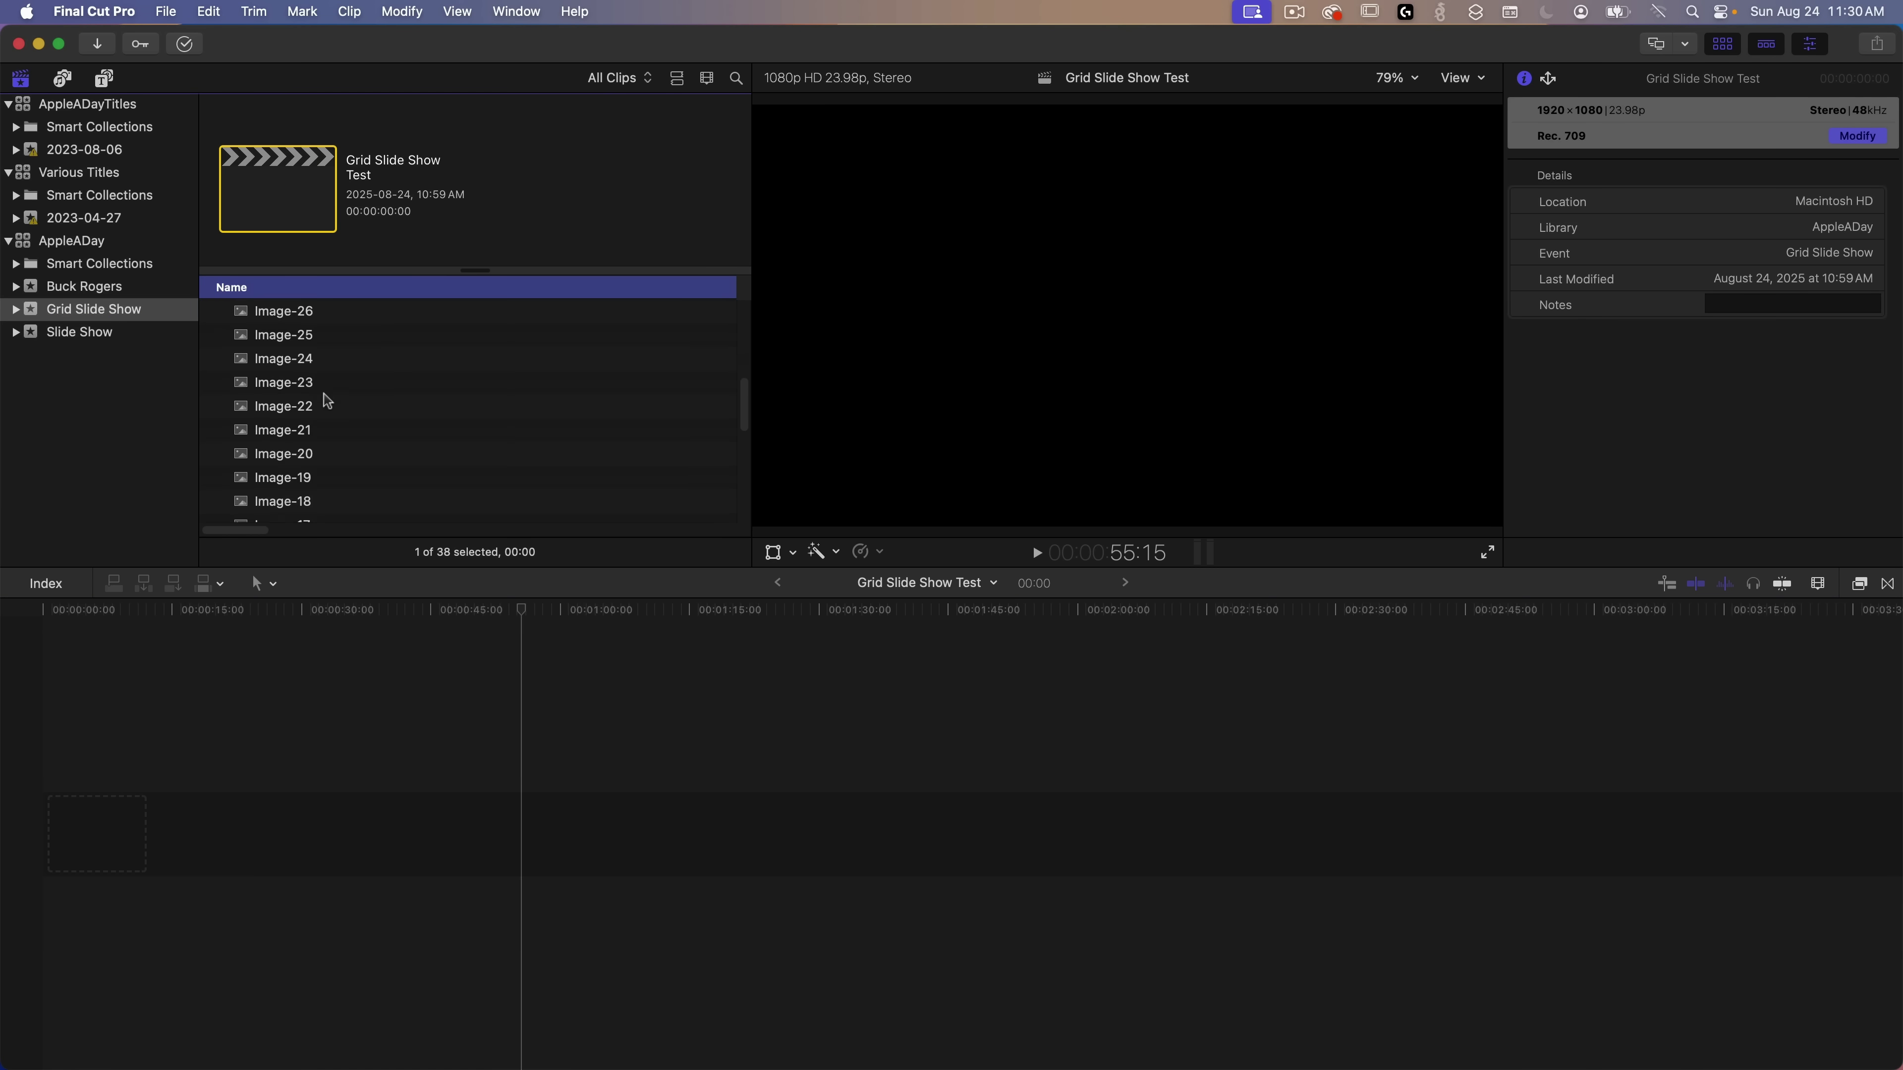
scroll(331, 409, "up", 10)
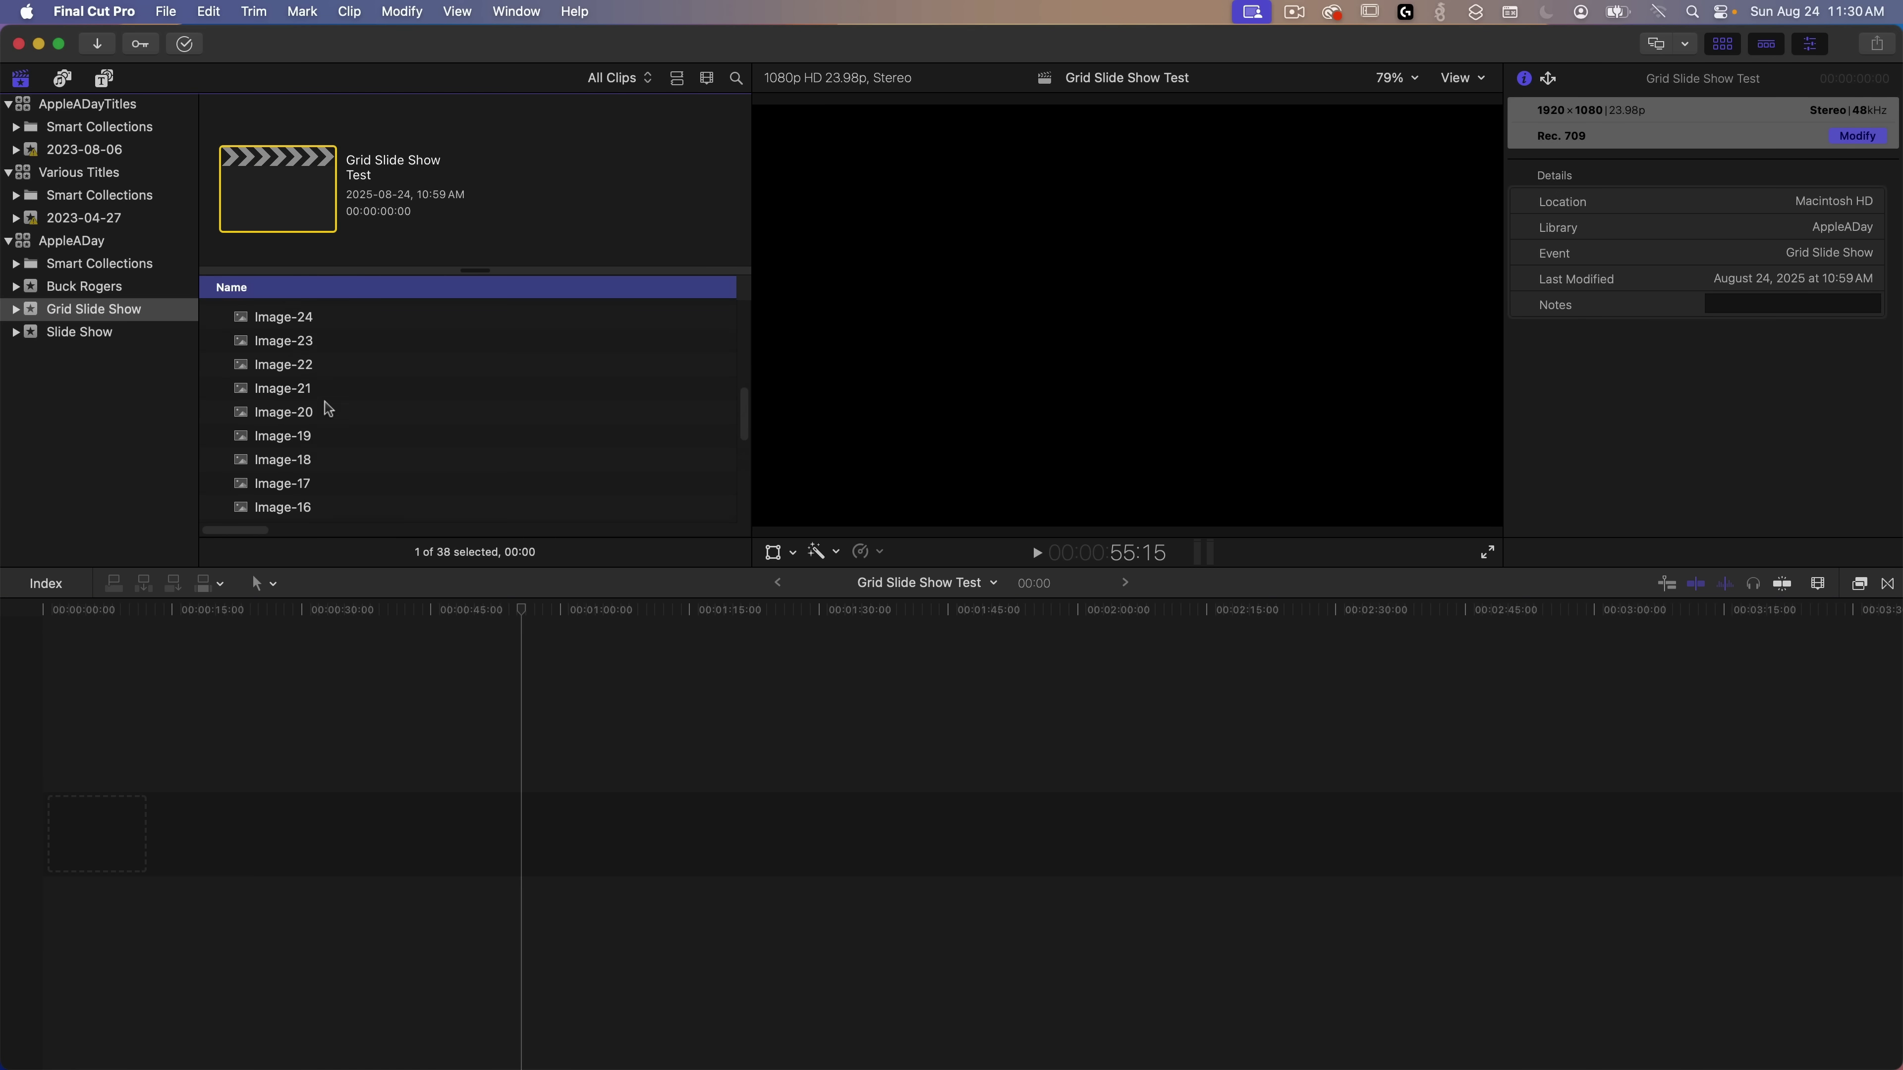
scroll(328, 407, "up", 3)
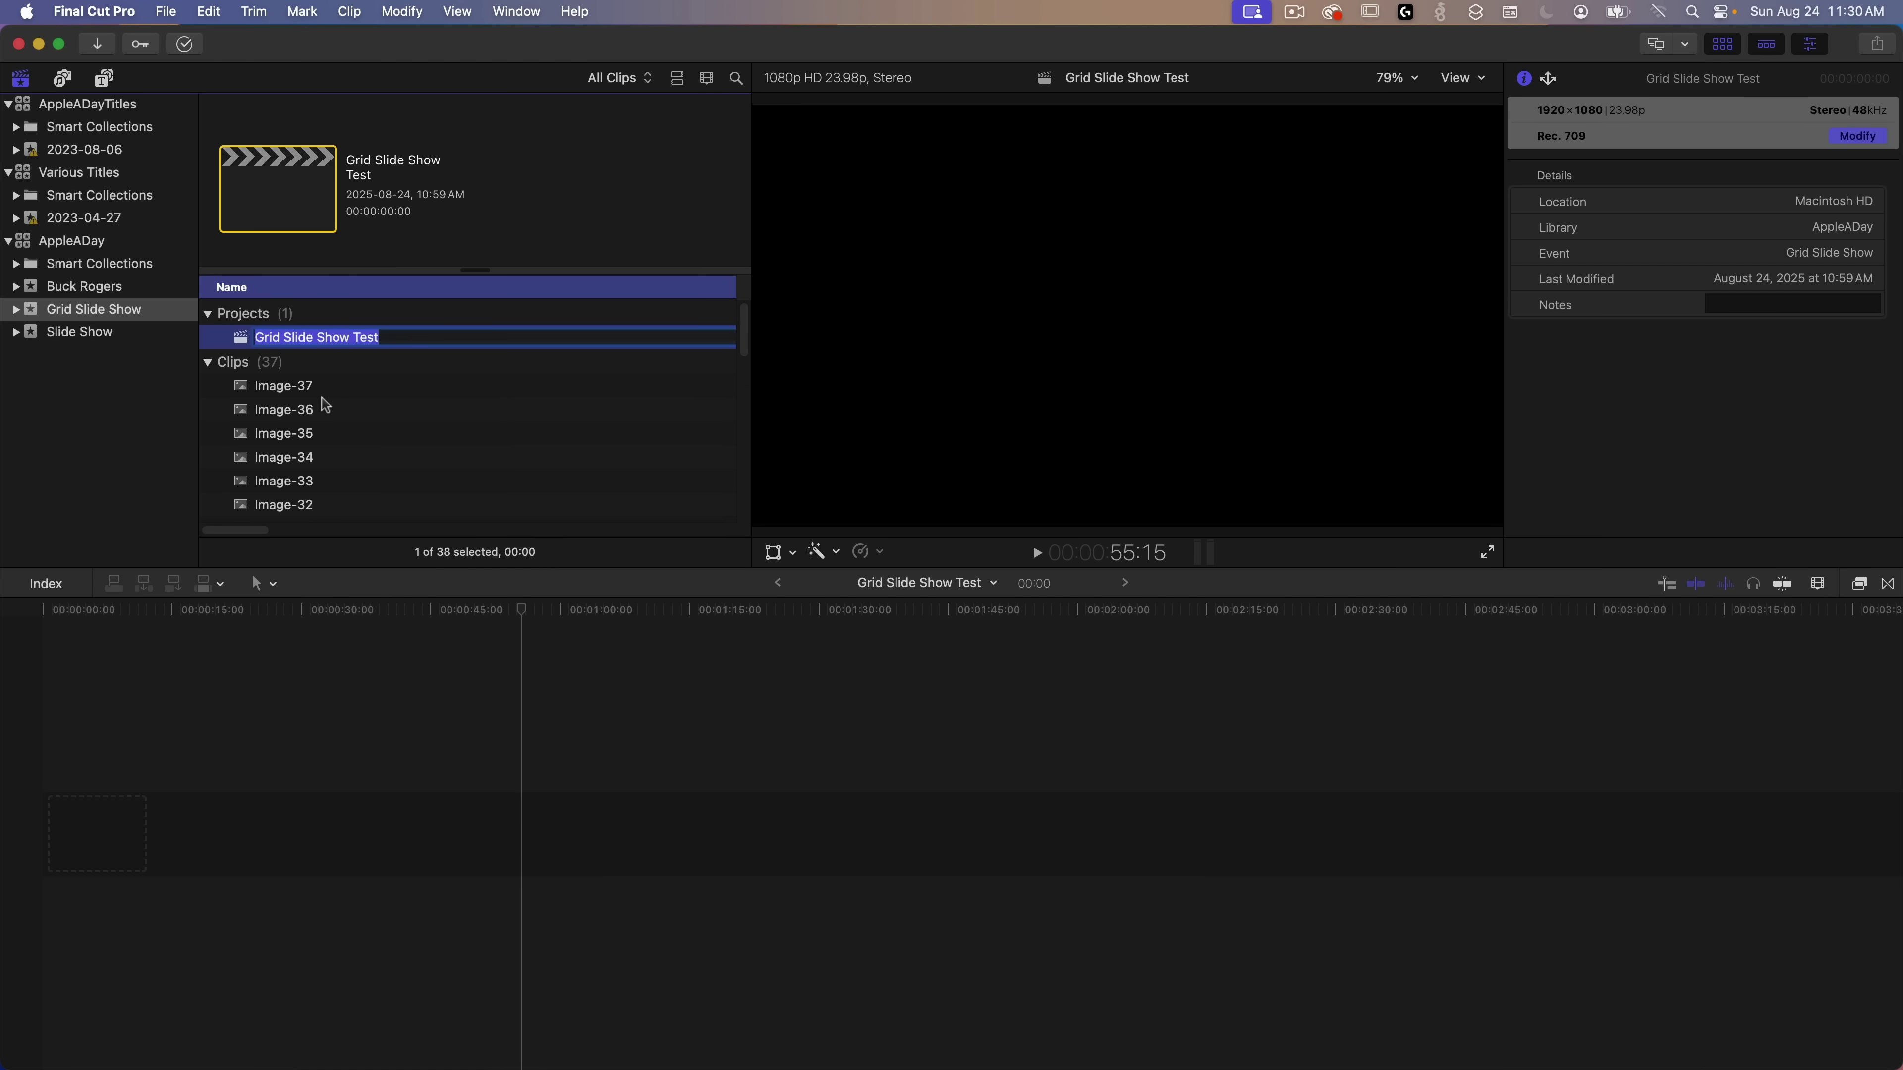
left_click(367, 421)
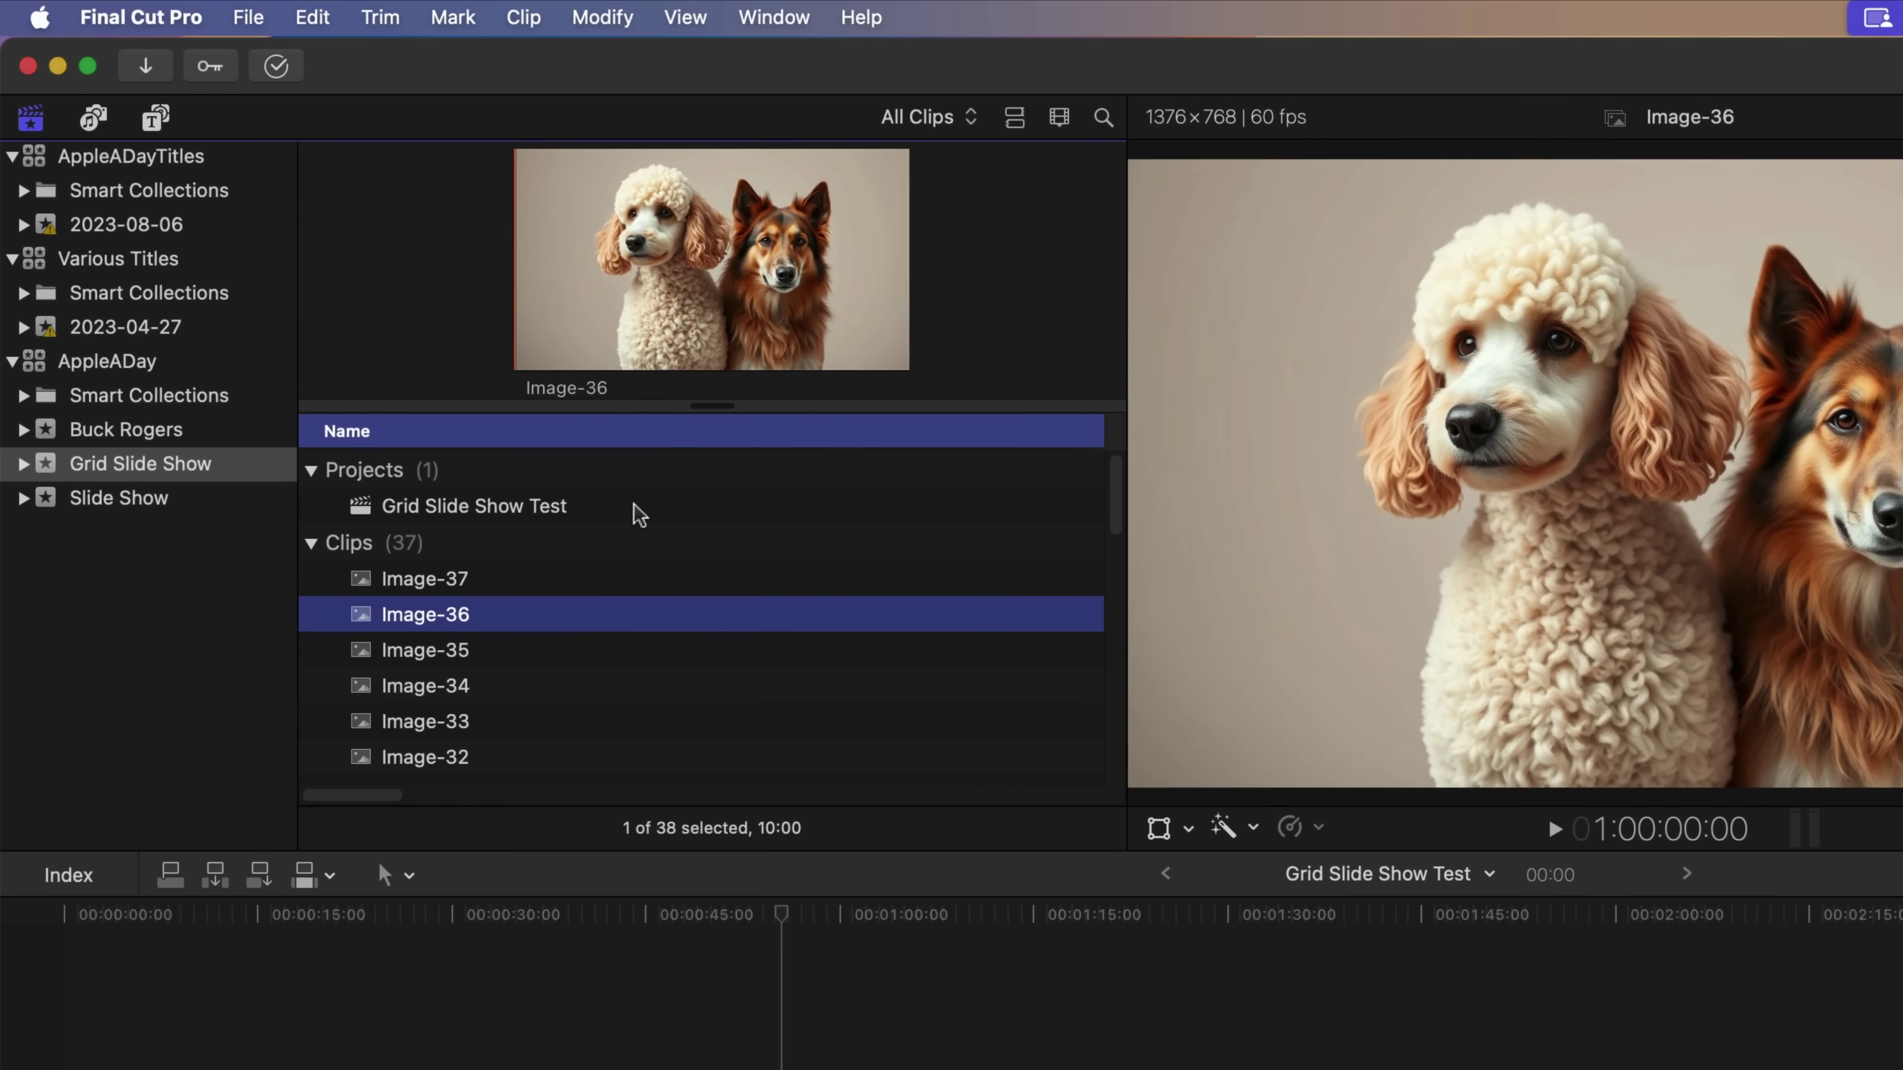
- Drag the AppleADay Grid Slide Show generator from the Generators sidebar into the empty timeline
left_click(155, 119)
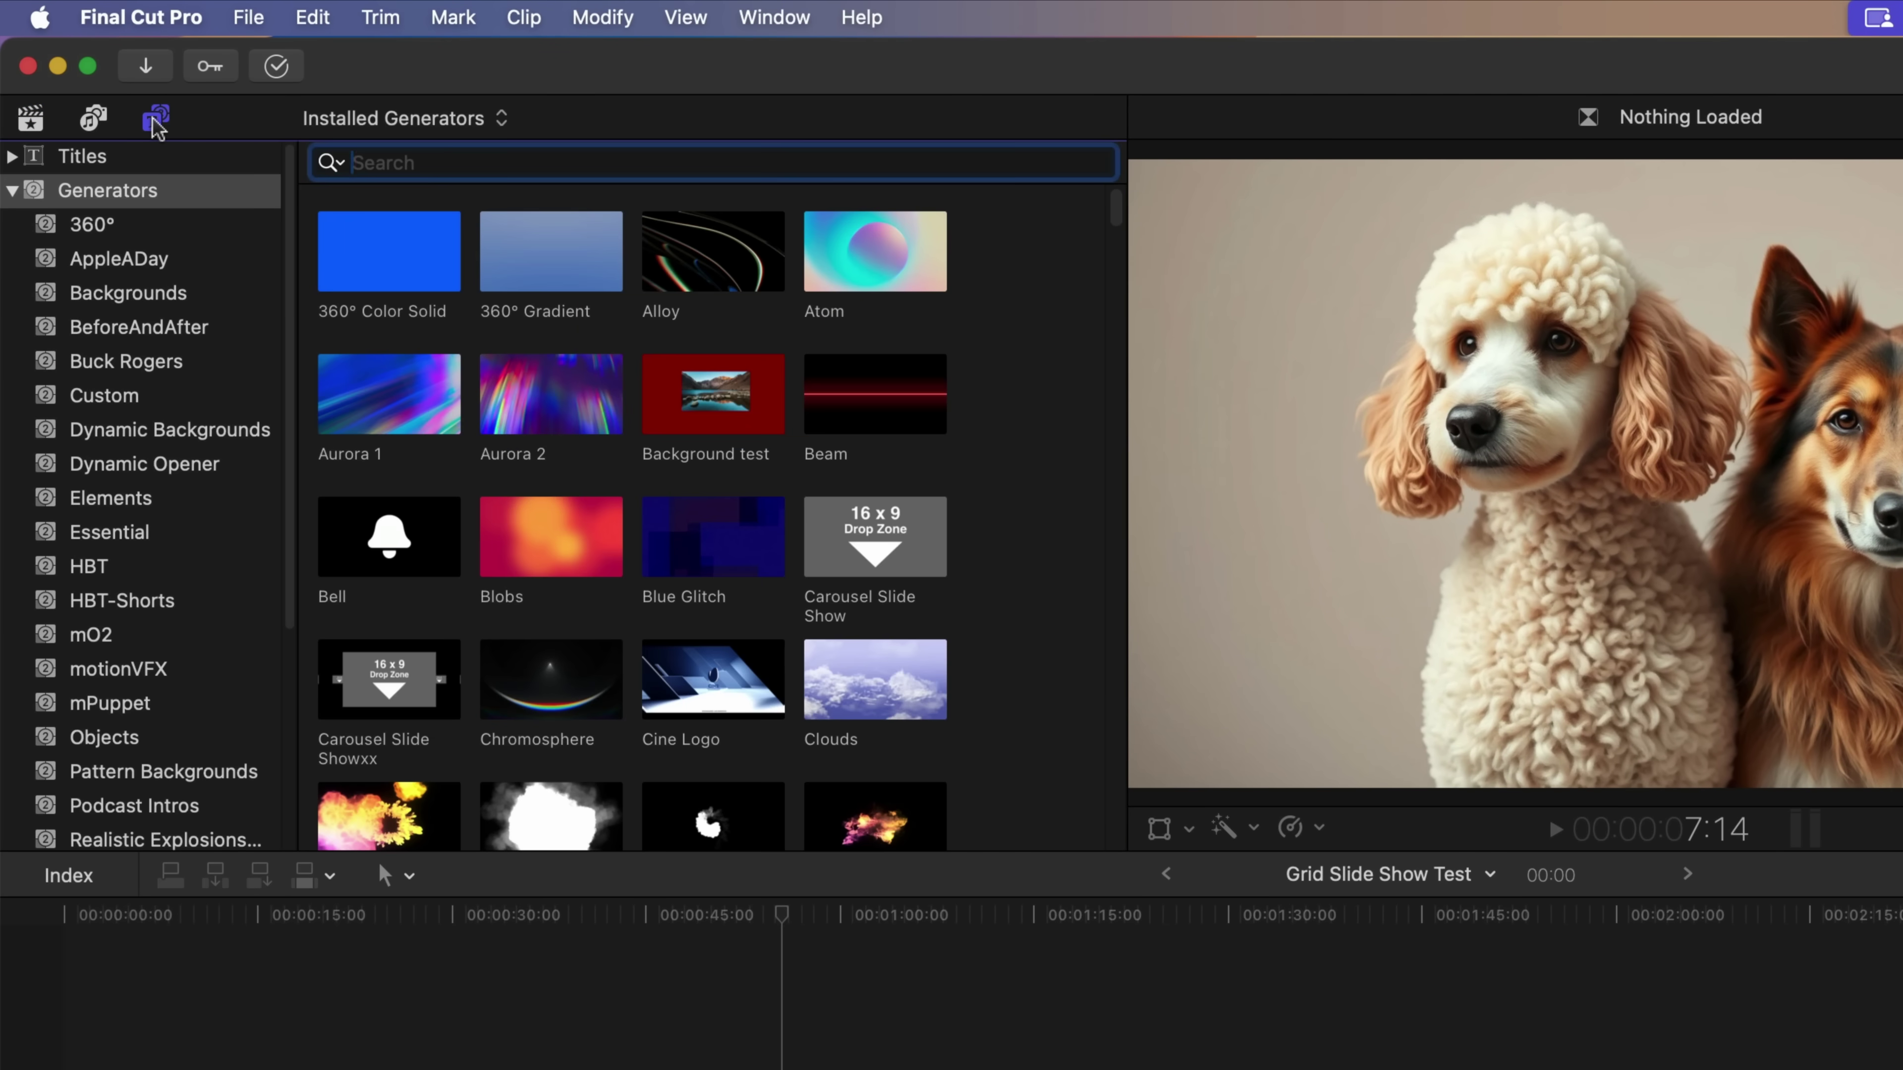
left_click(153, 196)
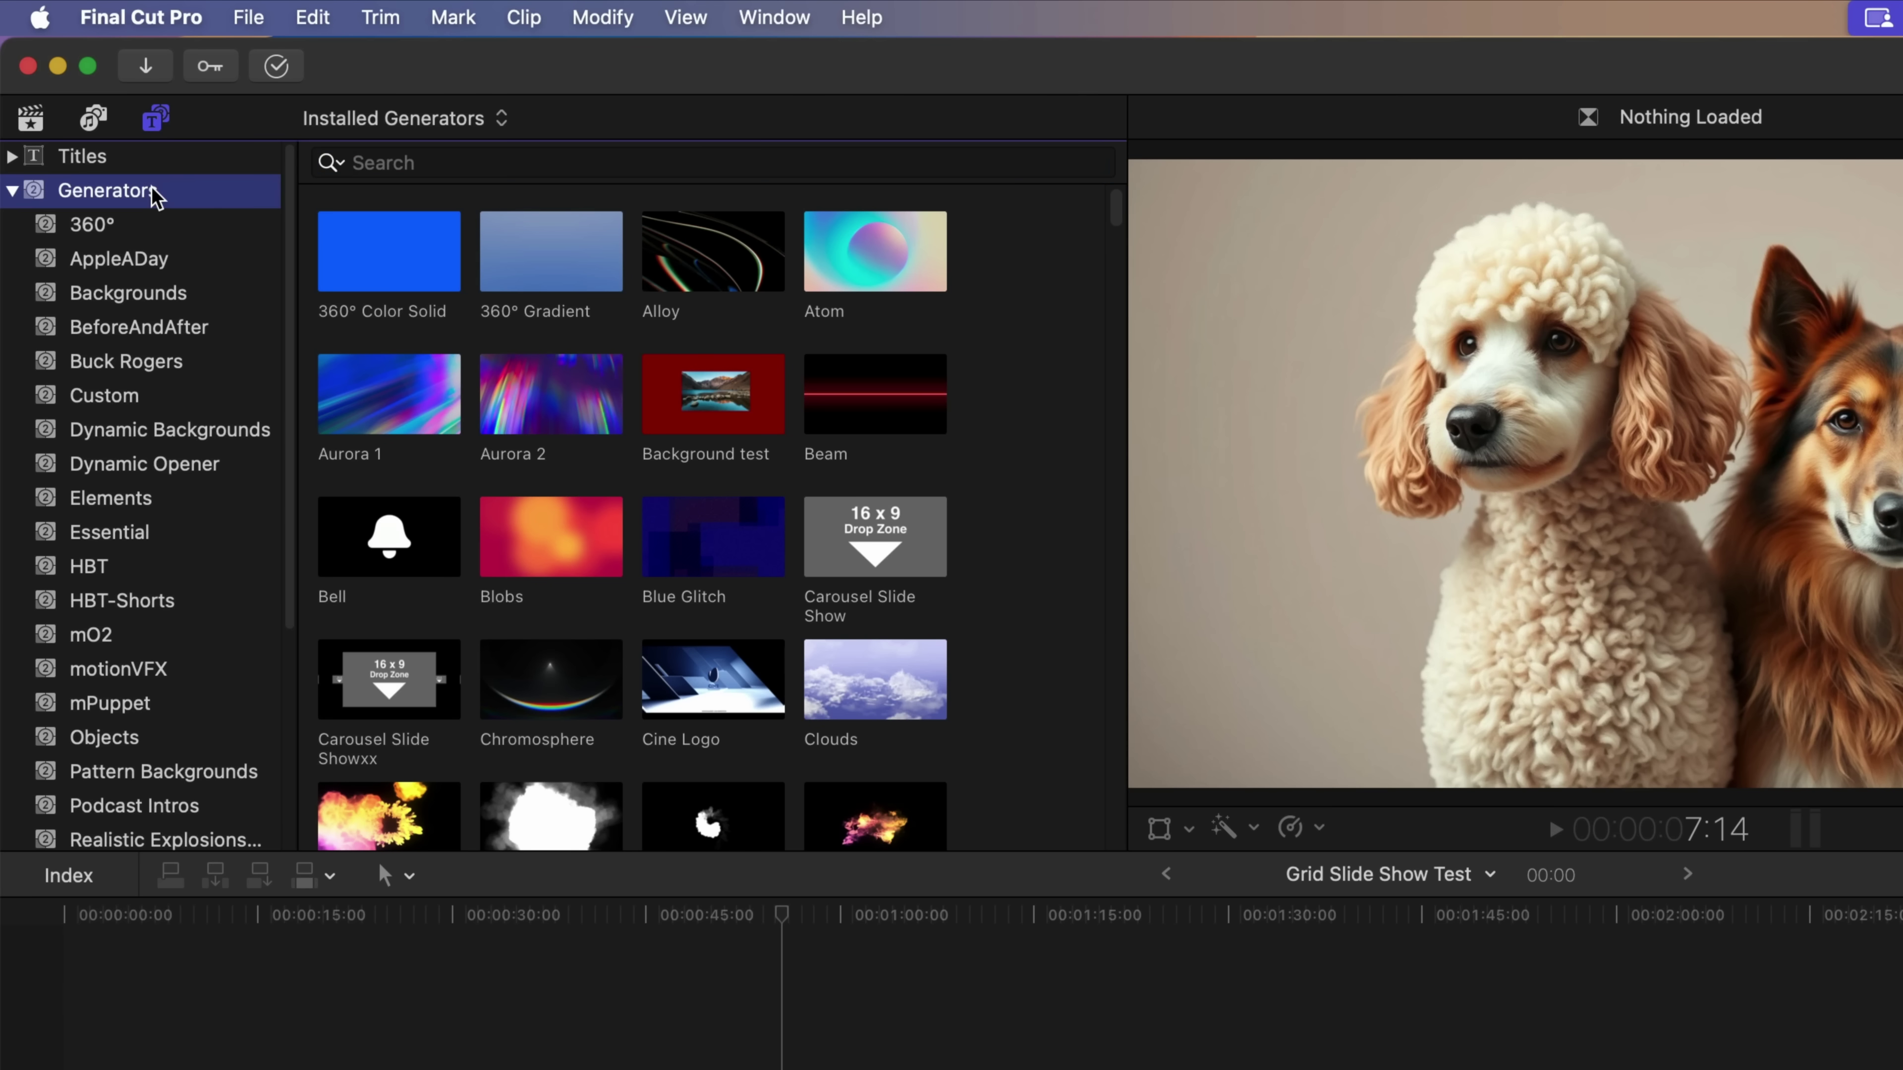
left_click(178, 262)
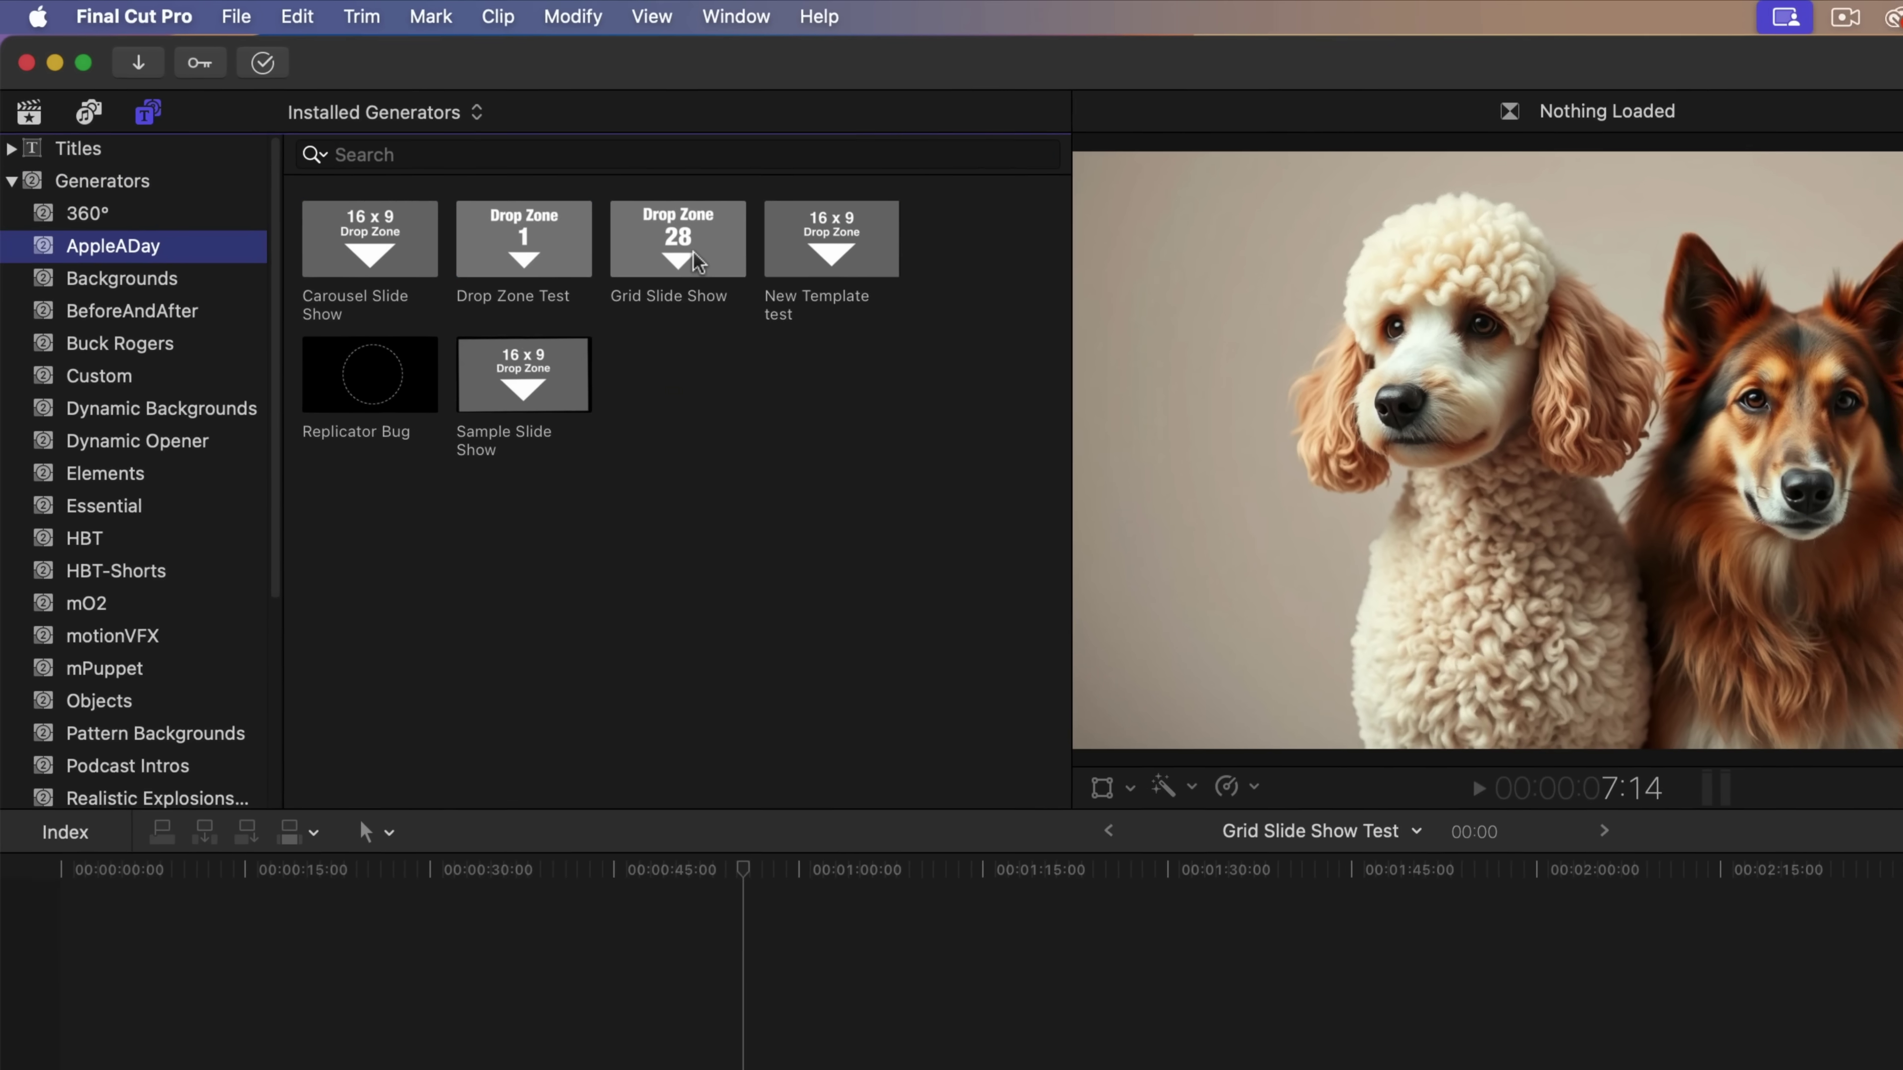
left_click(731, 275)
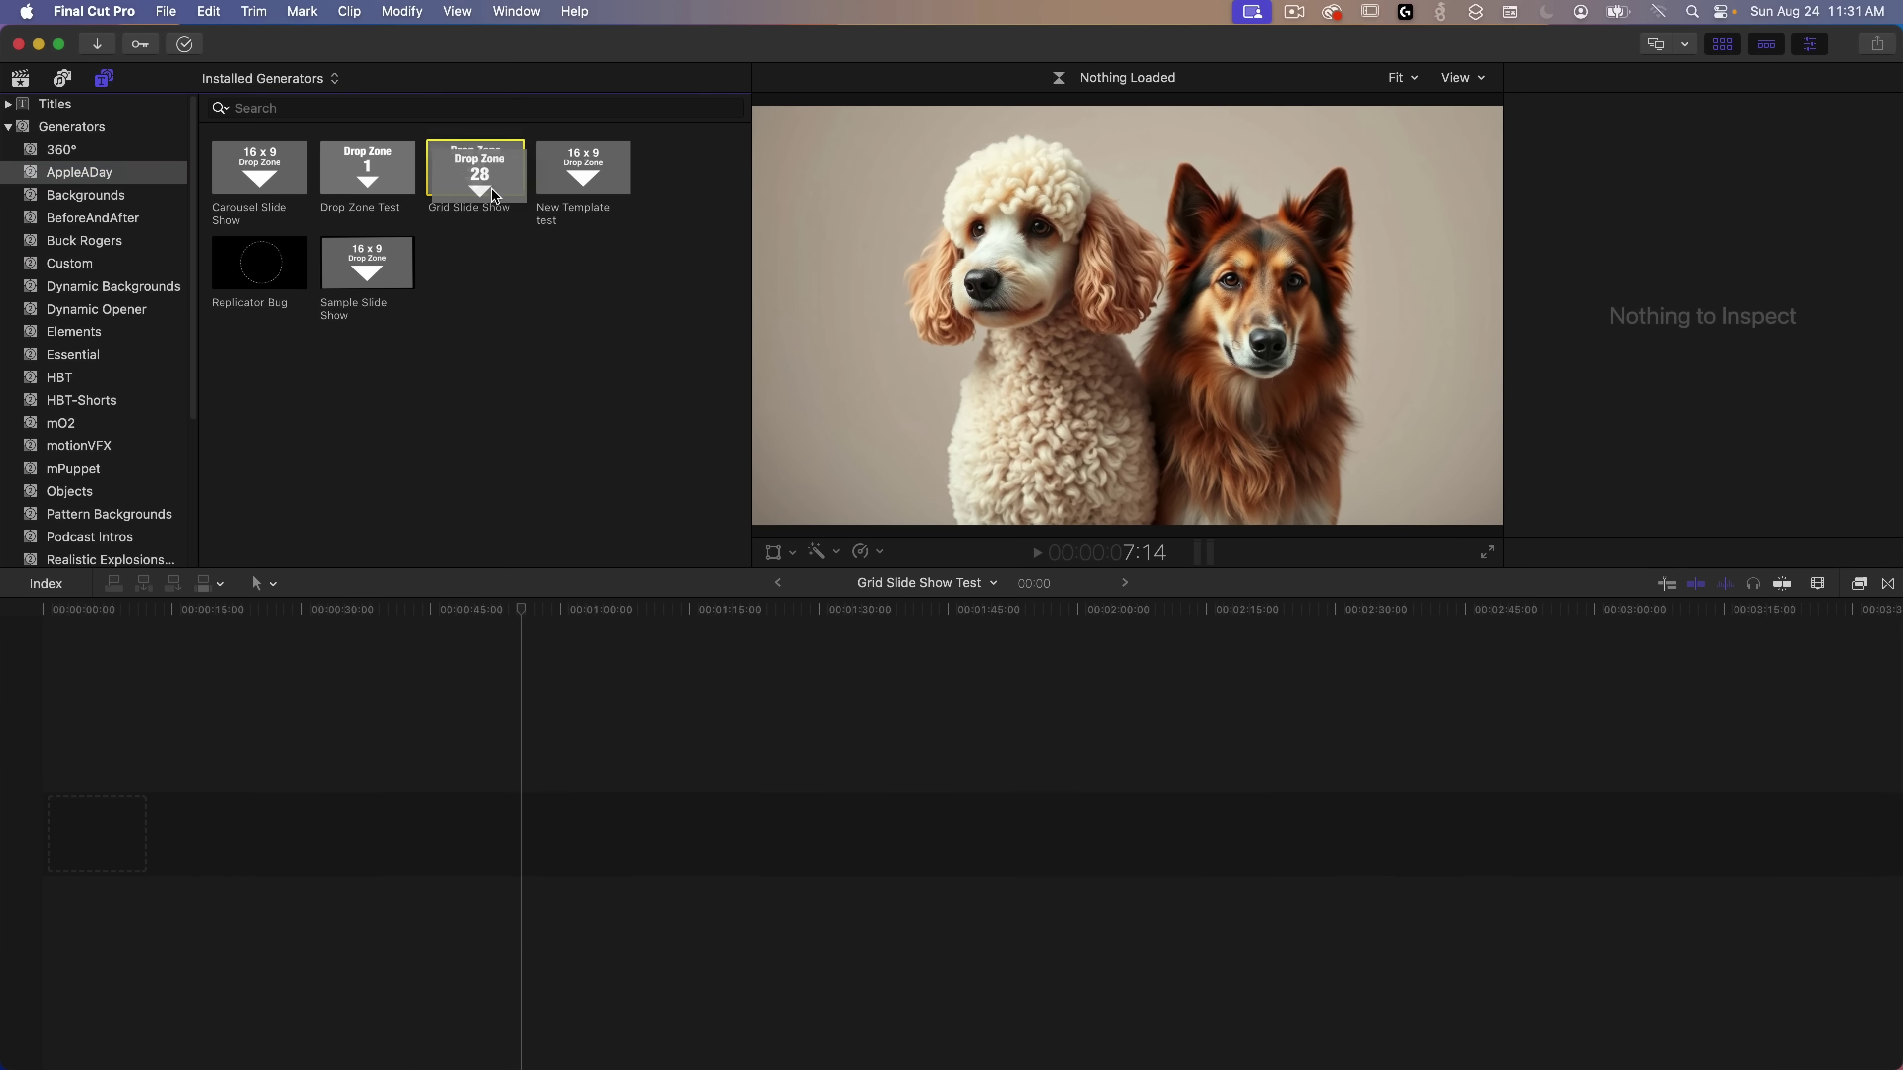
left_click_drag(365, 566, 34, 850)
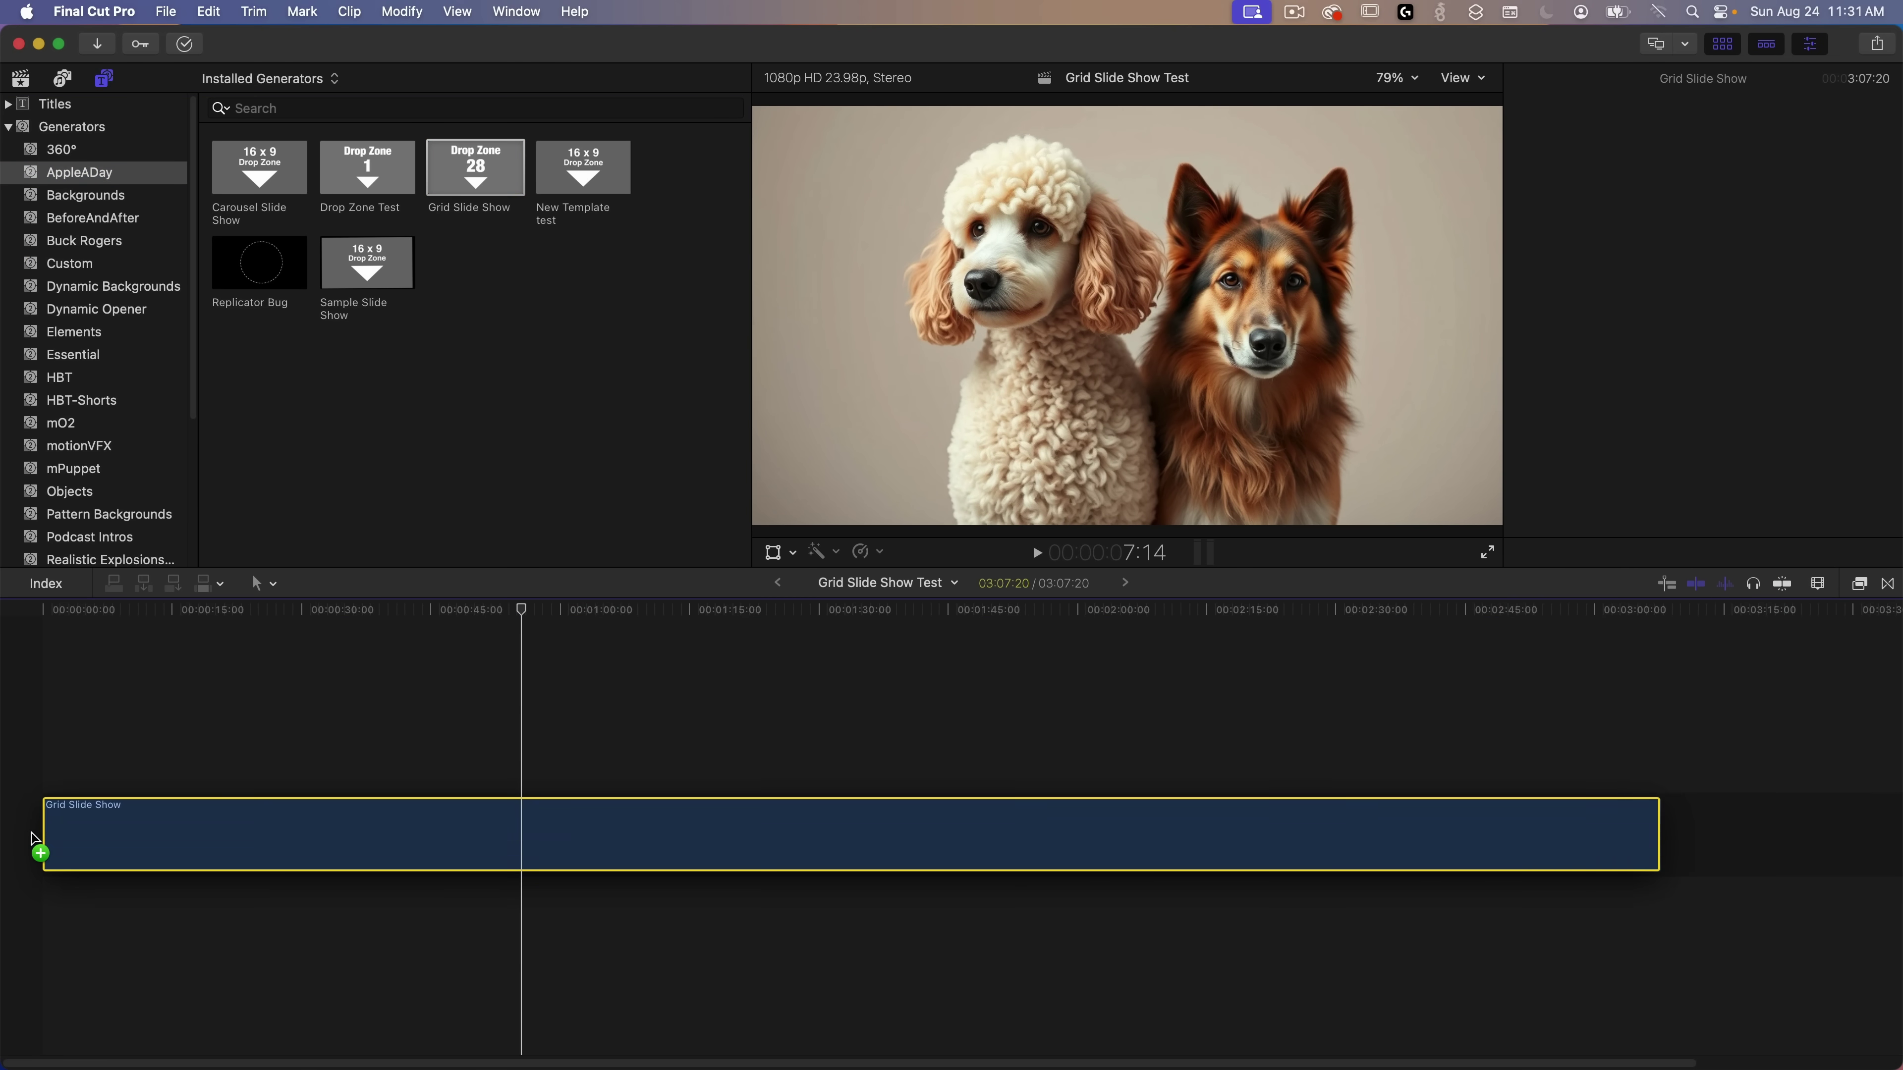
- Return to the library's image clips and play the slideshow from the beginning
key("super+1")
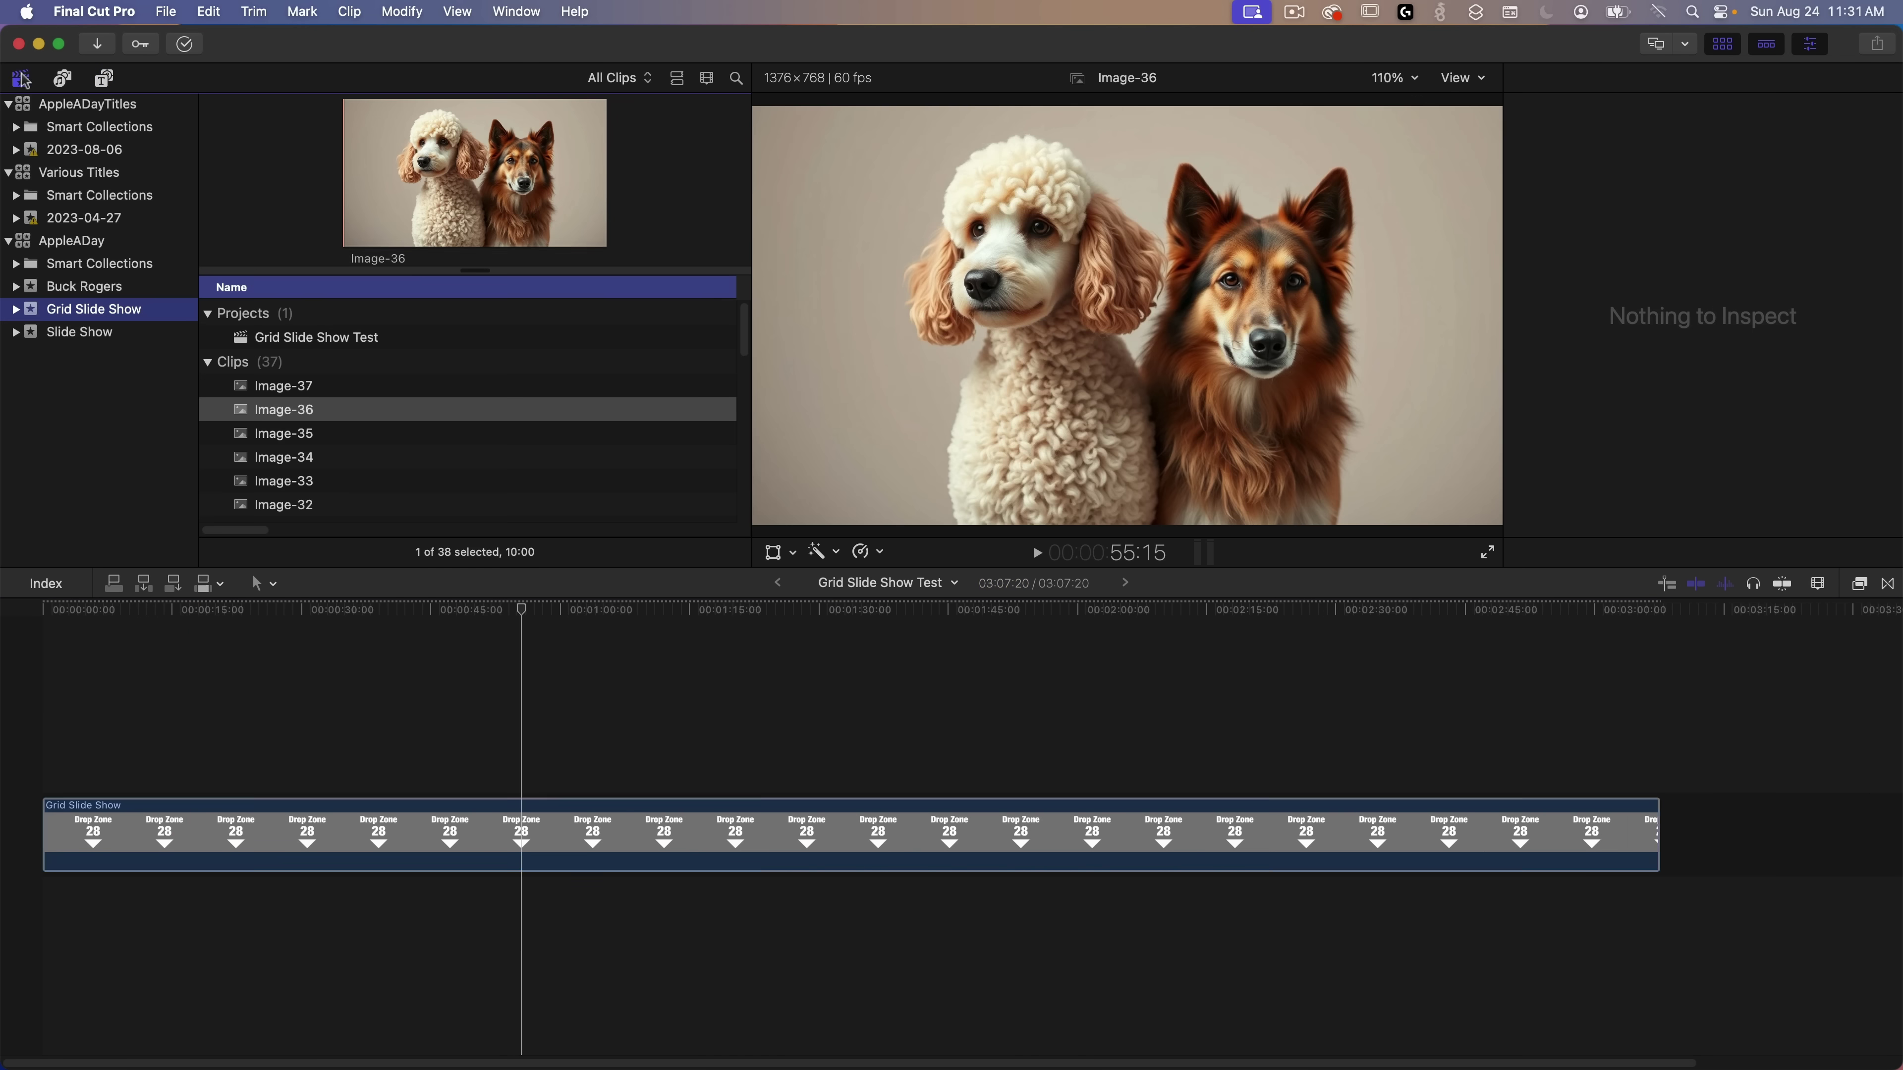
left_click(34, 613)
key("space")
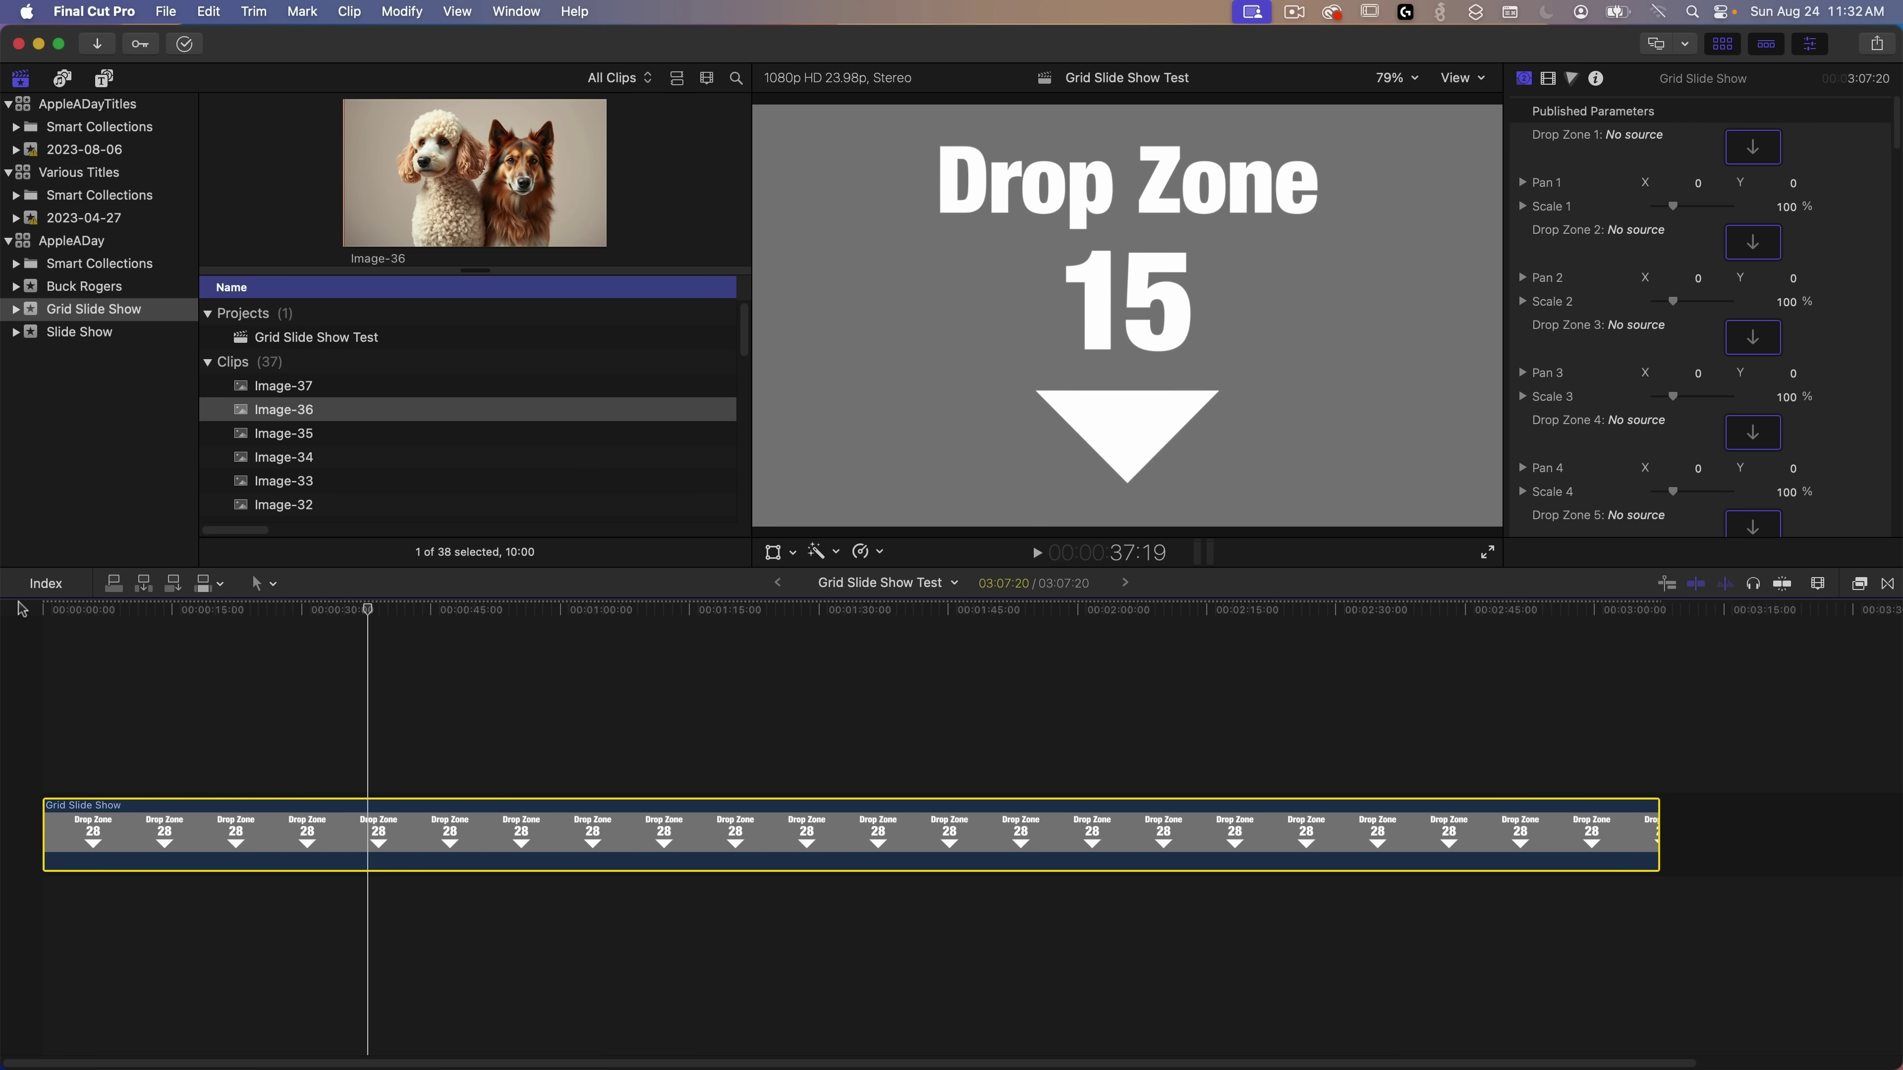
- Play the slideshow in reverse and return to its start
key("j")
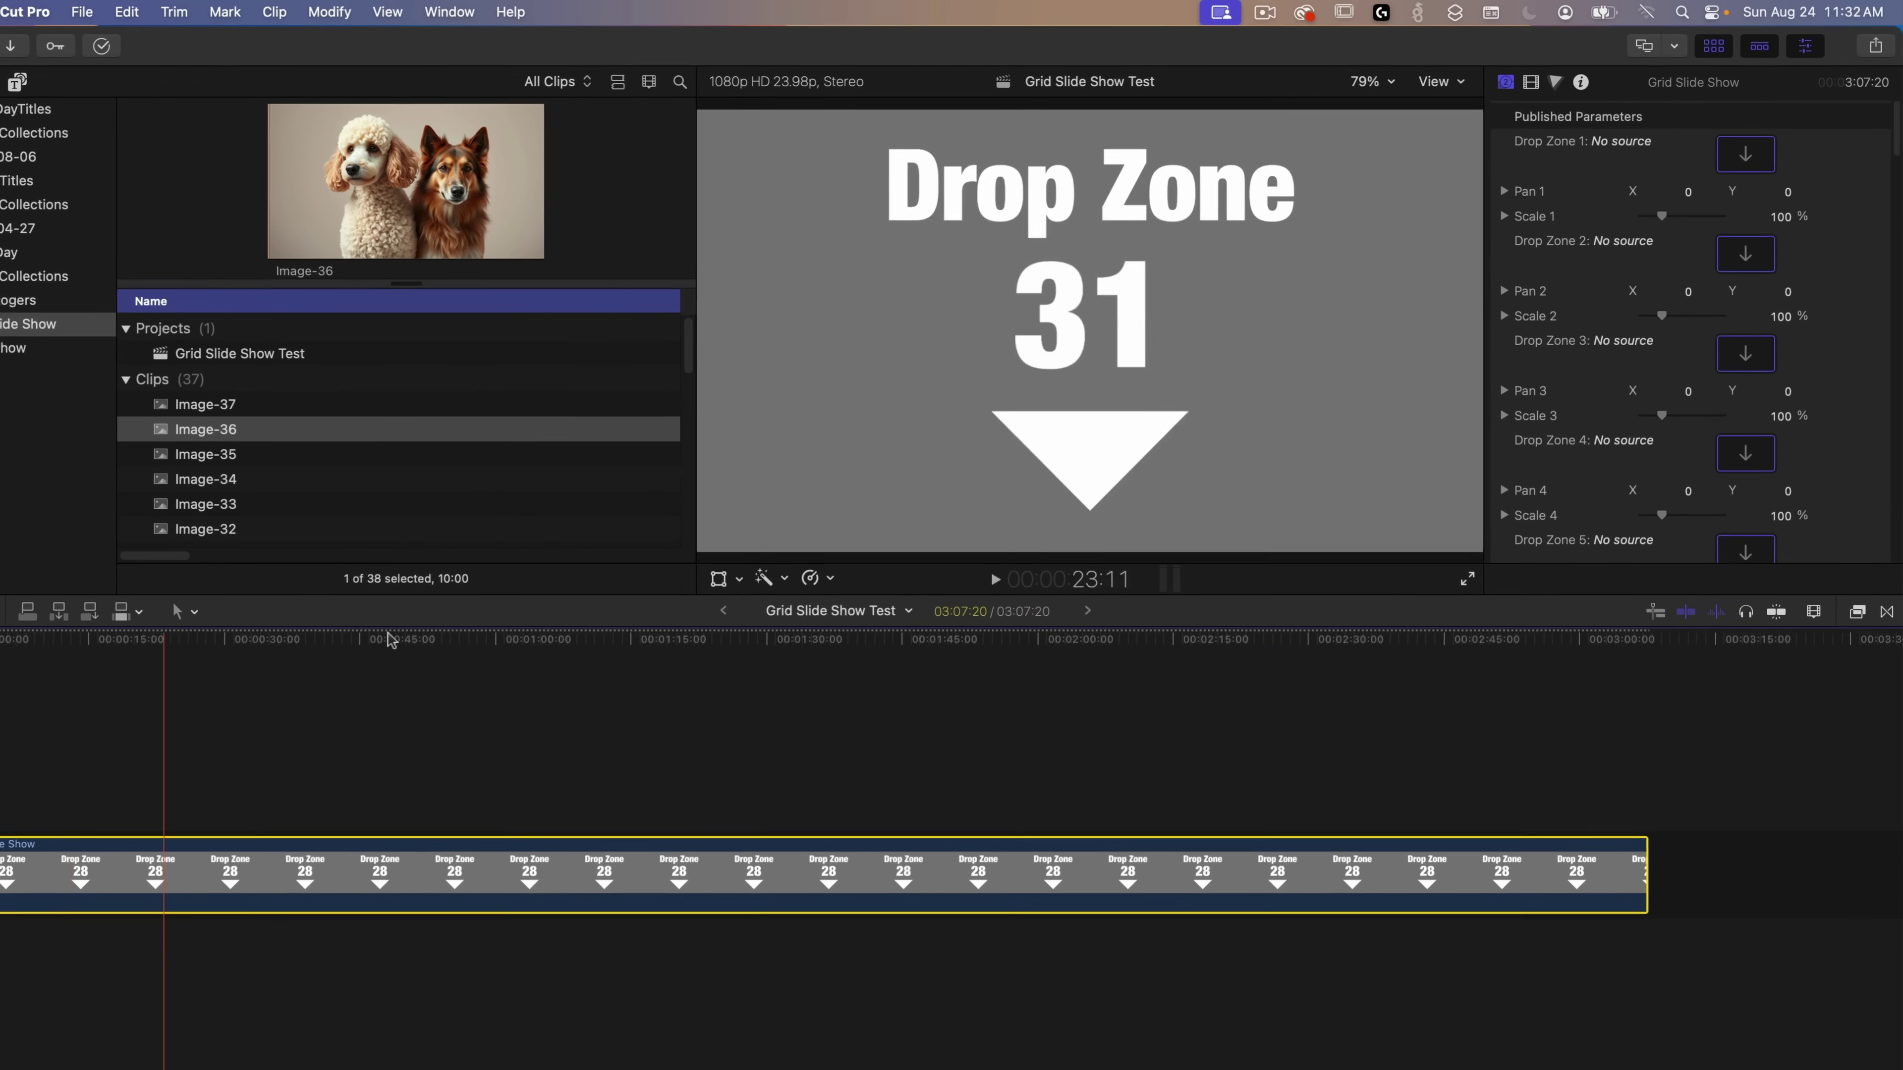
key("Home")
scroll(1784, 209, "down", 10)
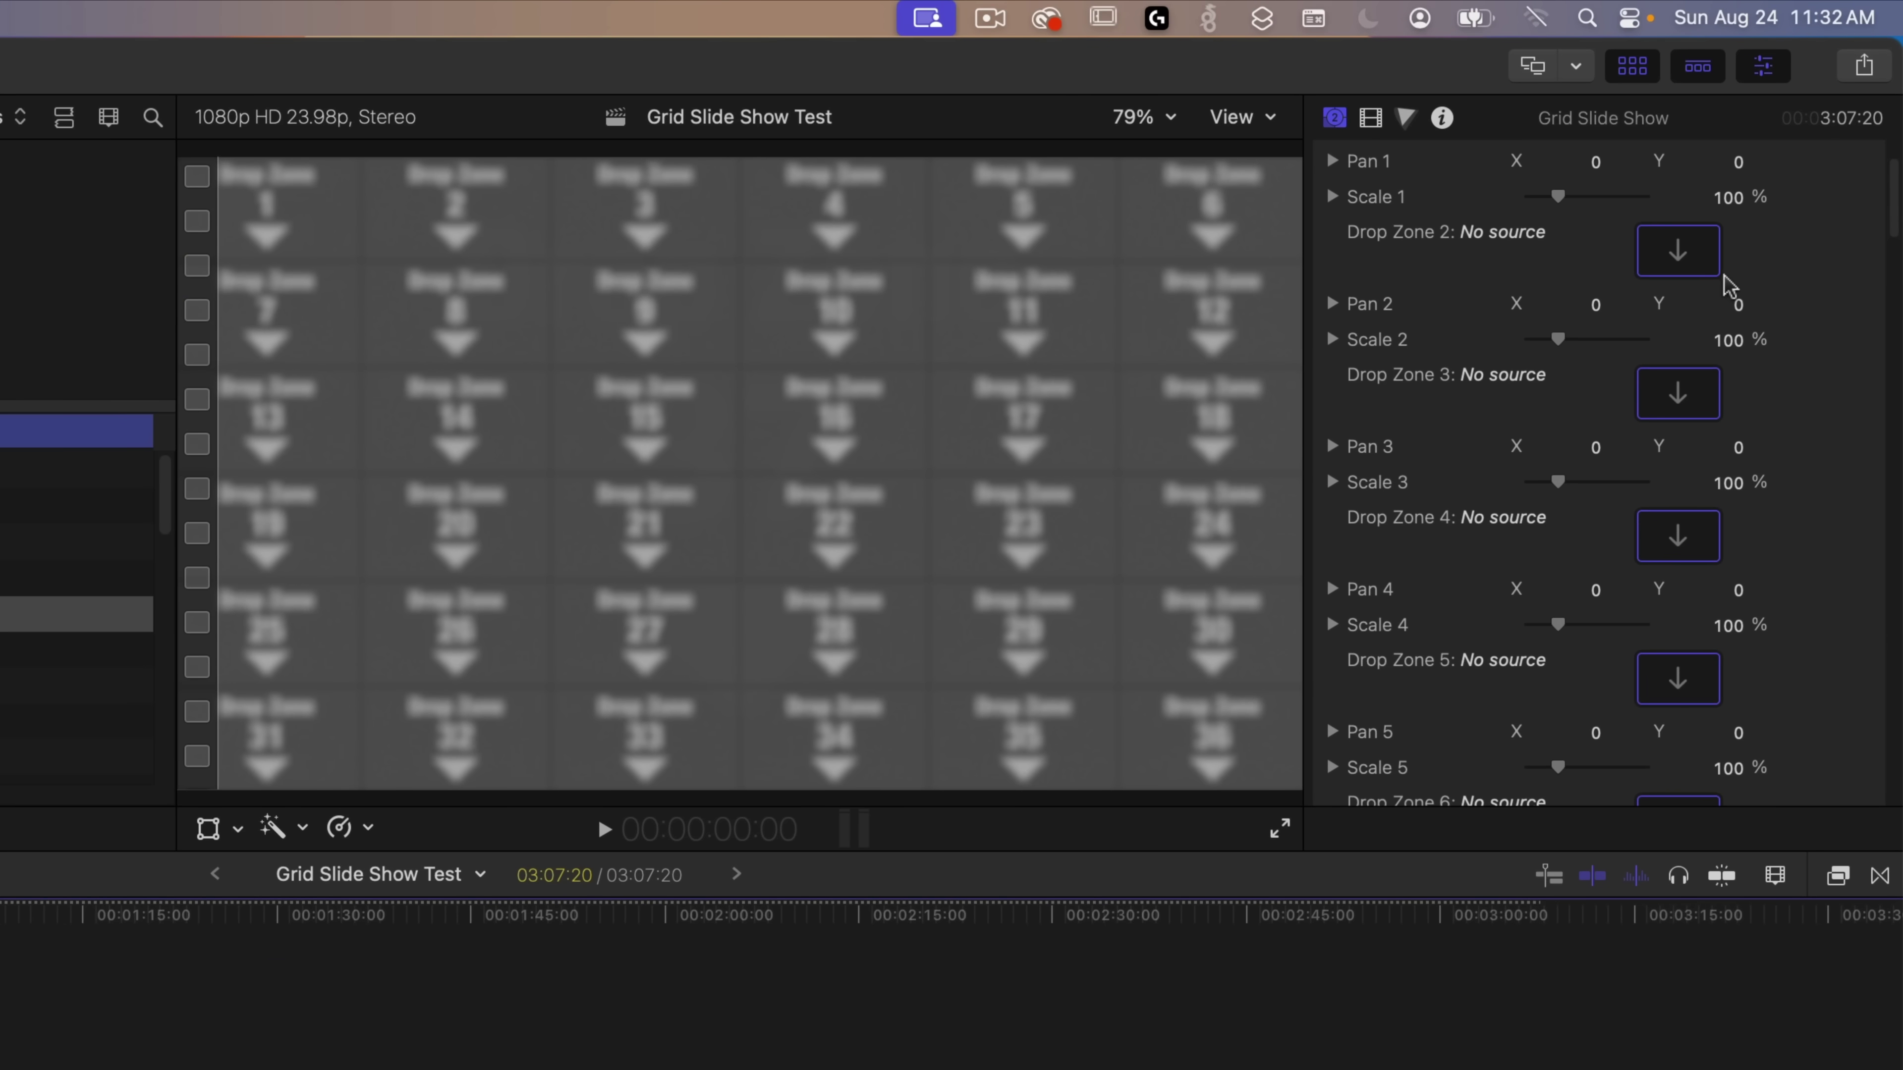
scroll(1722, 299, "down", 20)
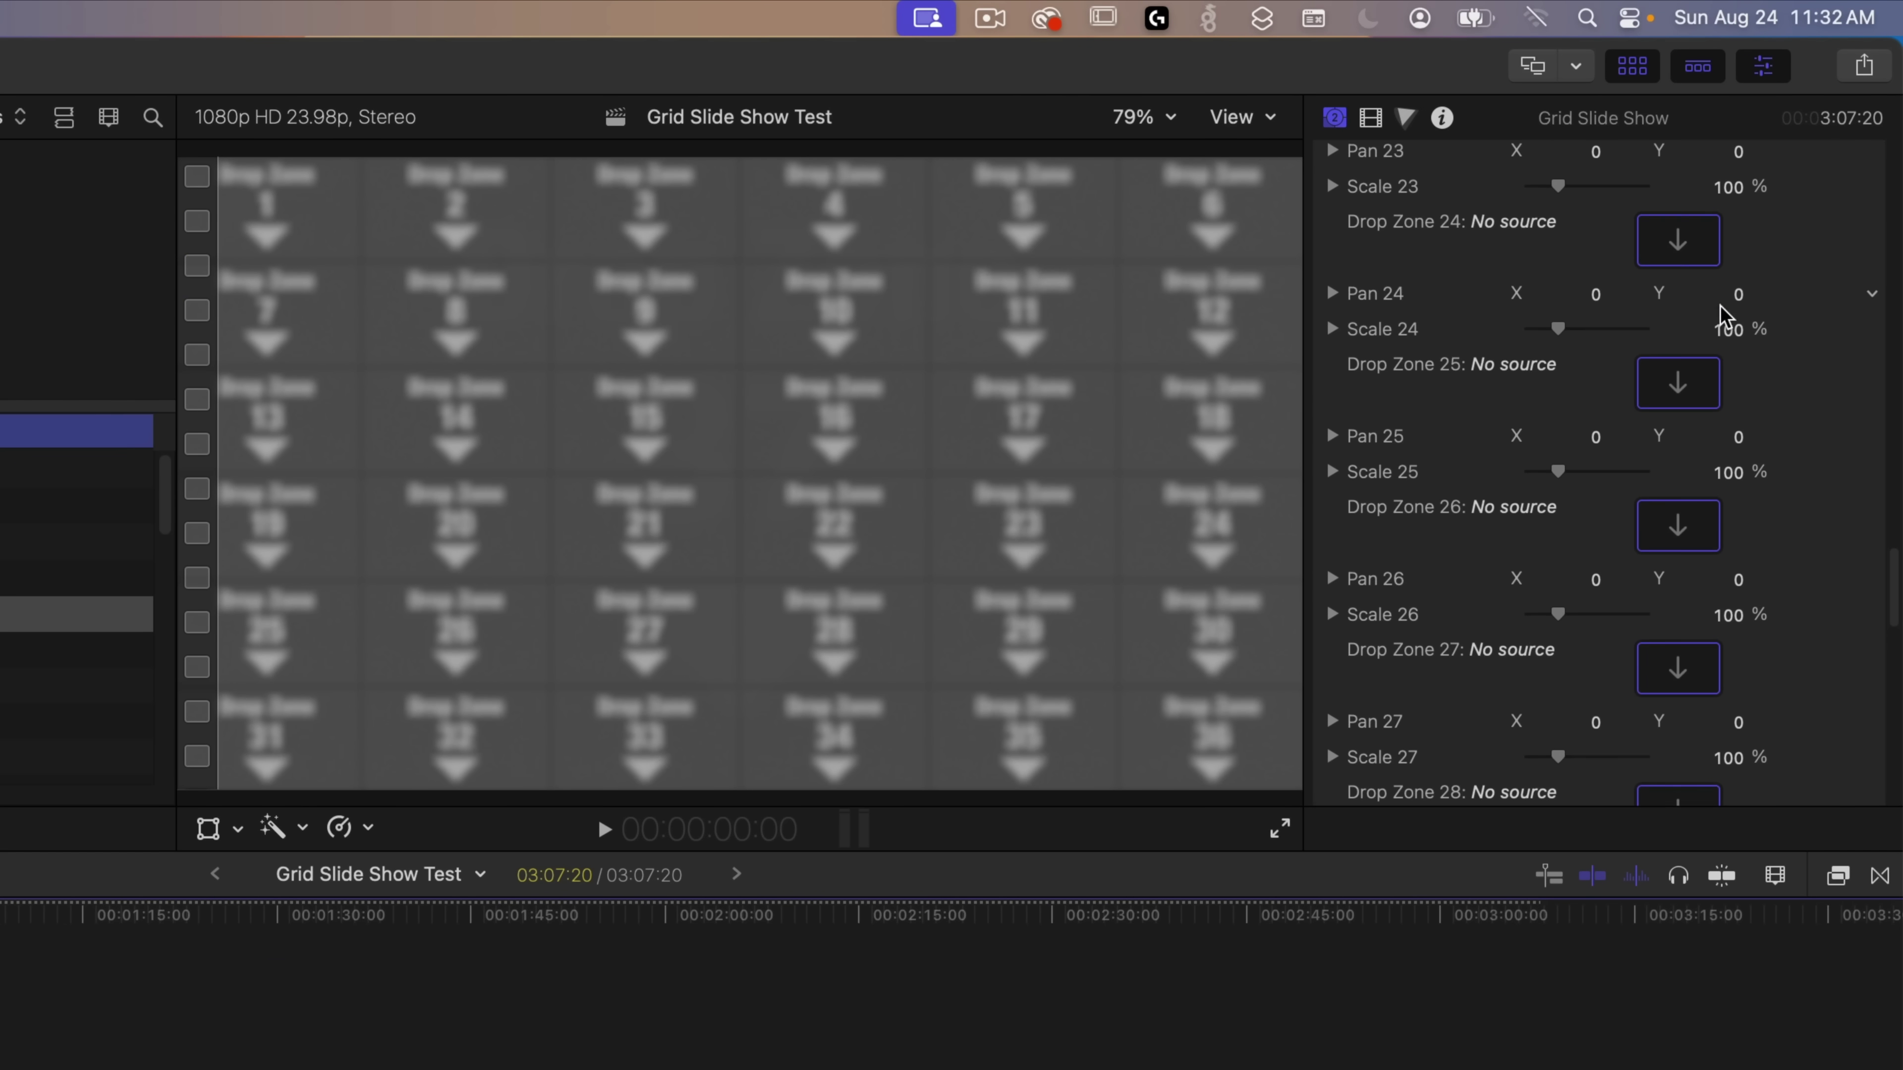
scroll(1718, 334, "up", 20)
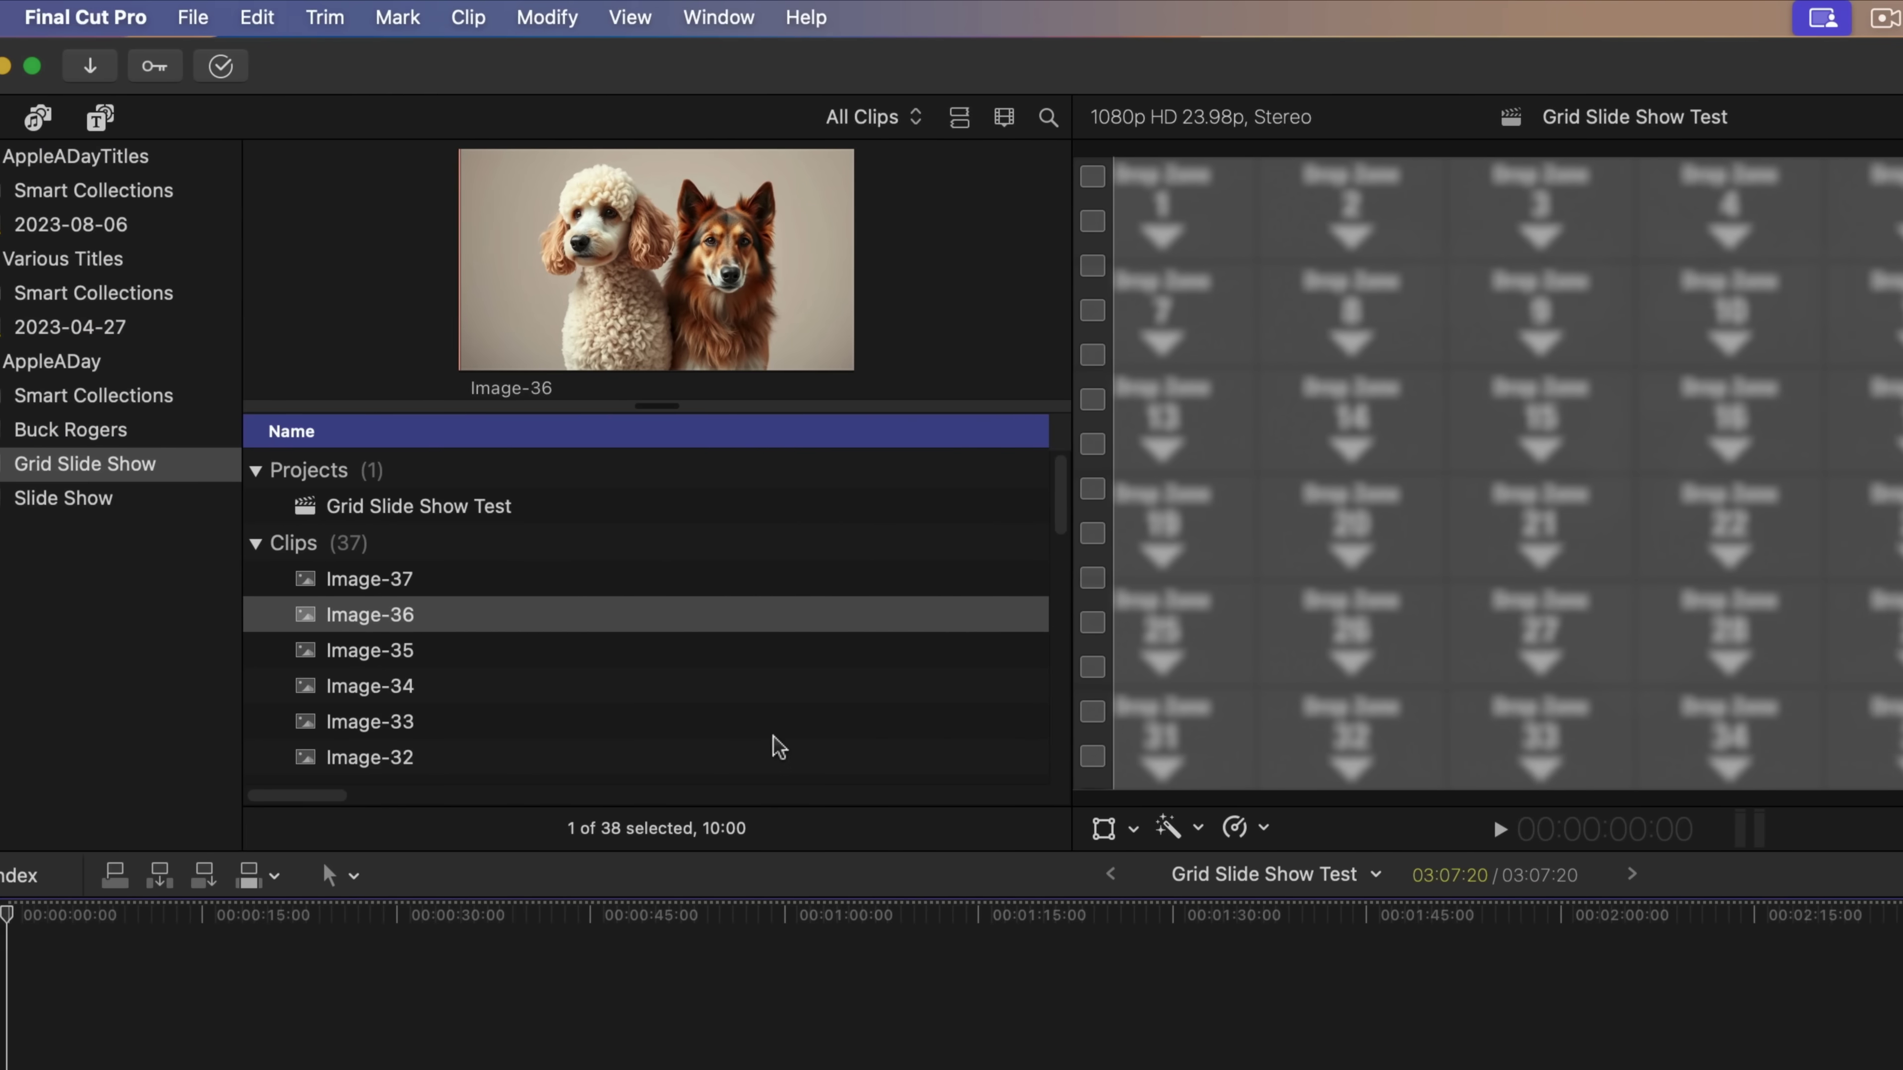
scroll(533, 667, "down", 15)
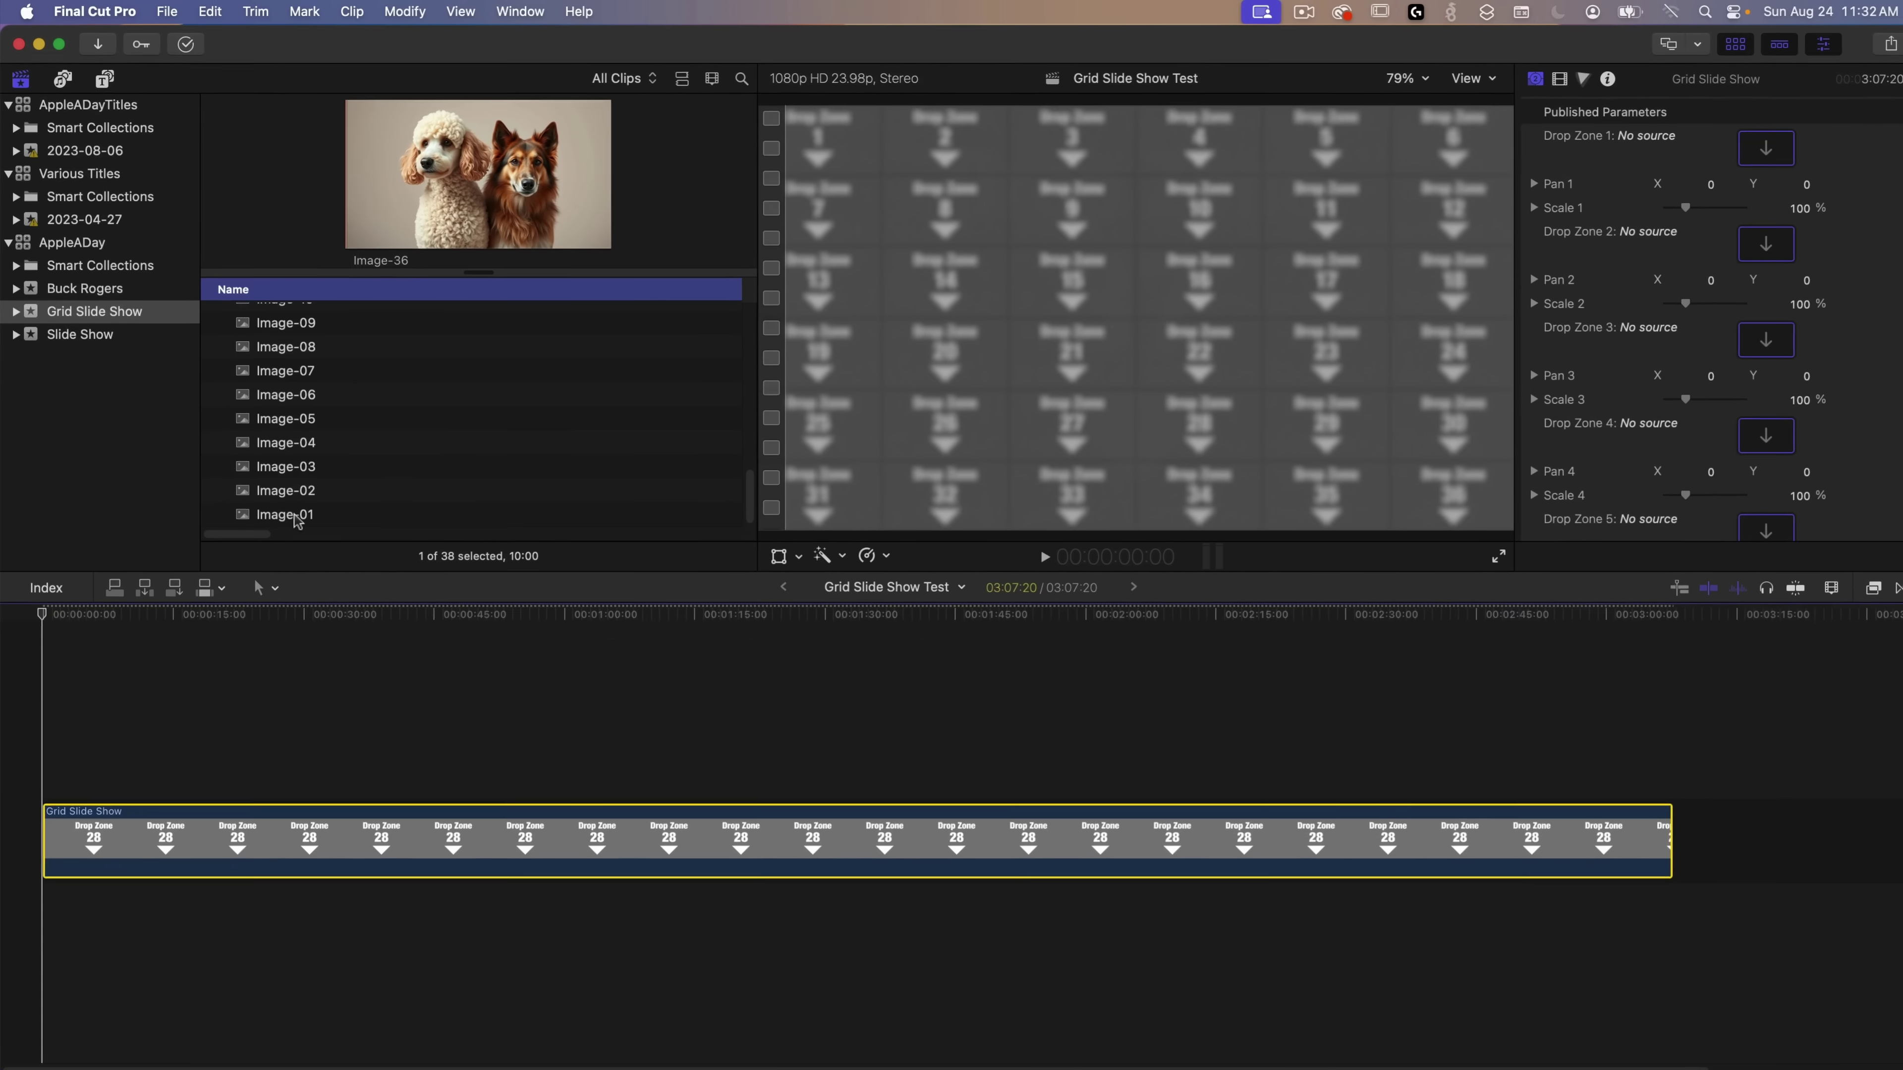
- Place Image-01 into Drop Zone 1, Image-02 into Drop Zone 2, and continue with the next image
left_click_drag(435, 766, 1420, 467)
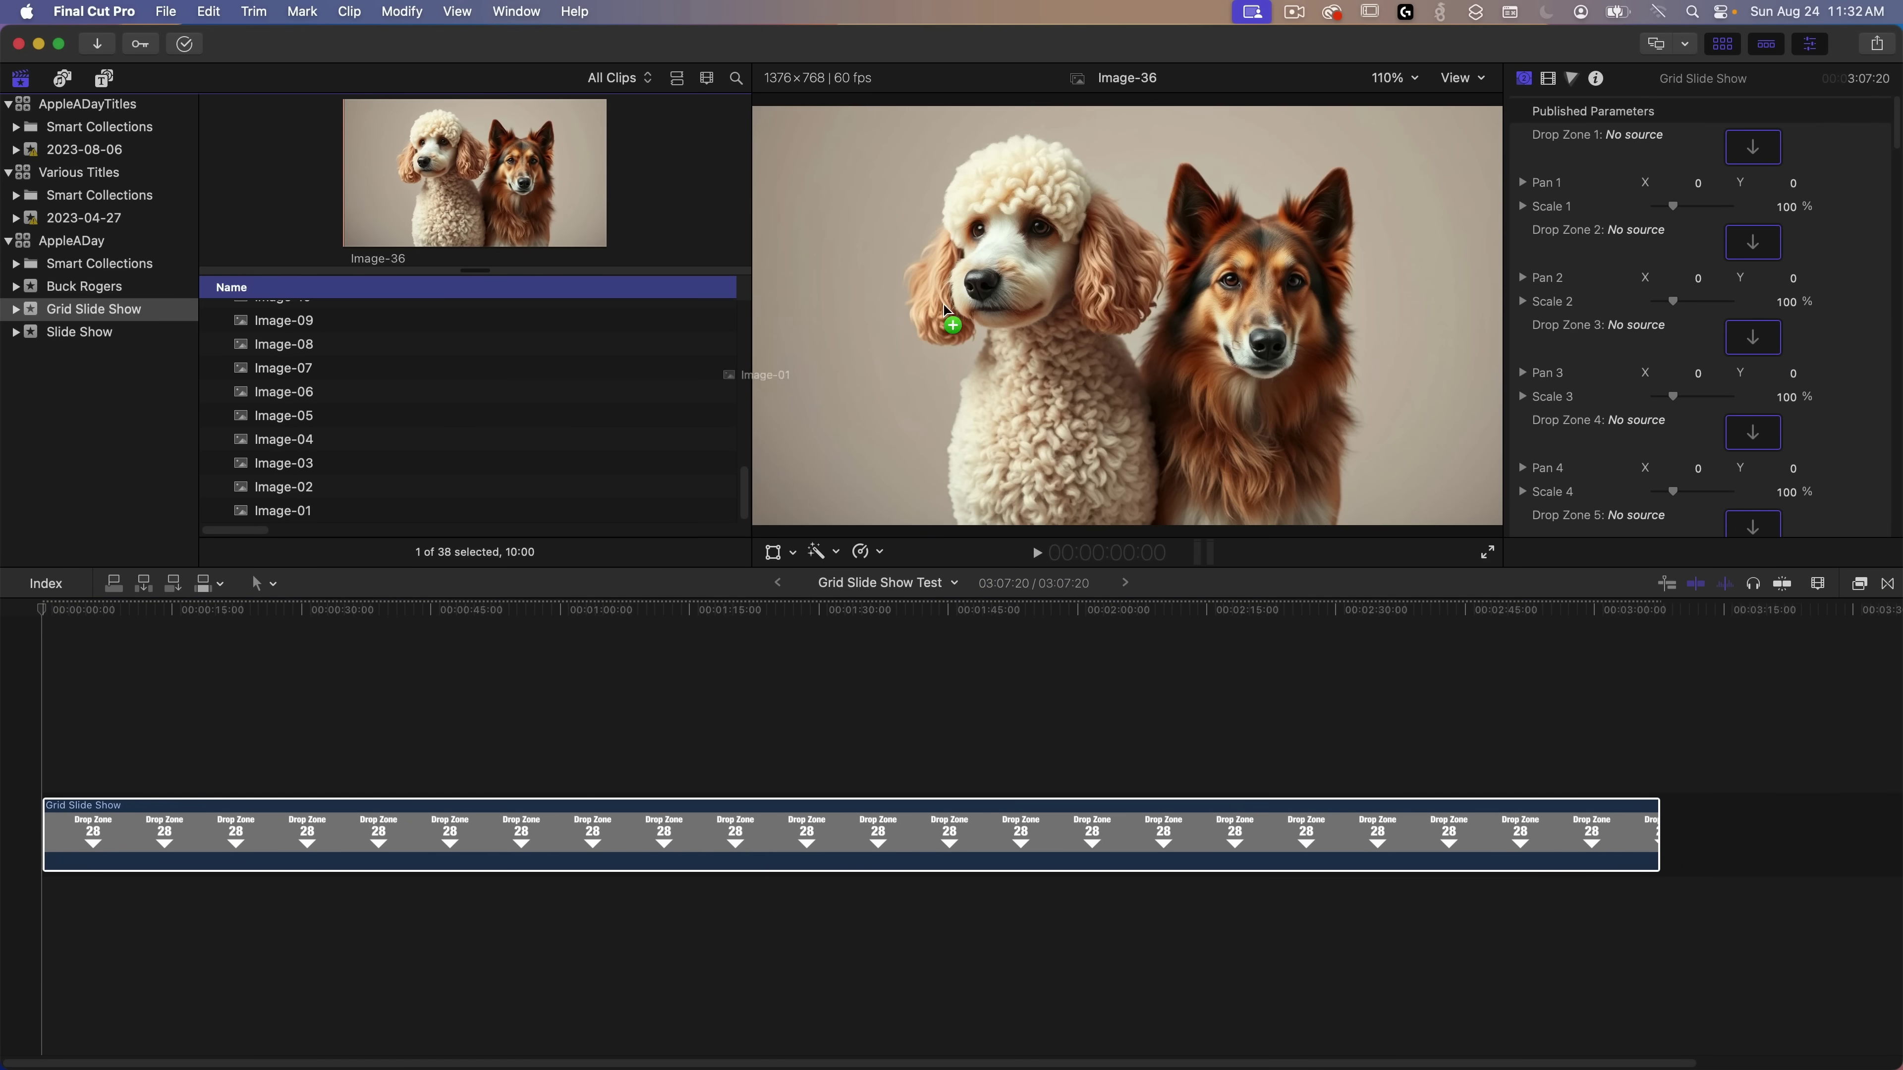
left_click_drag(945, 310, 1395, 165)
left_click_drag(1748, 171, 1762, 161)
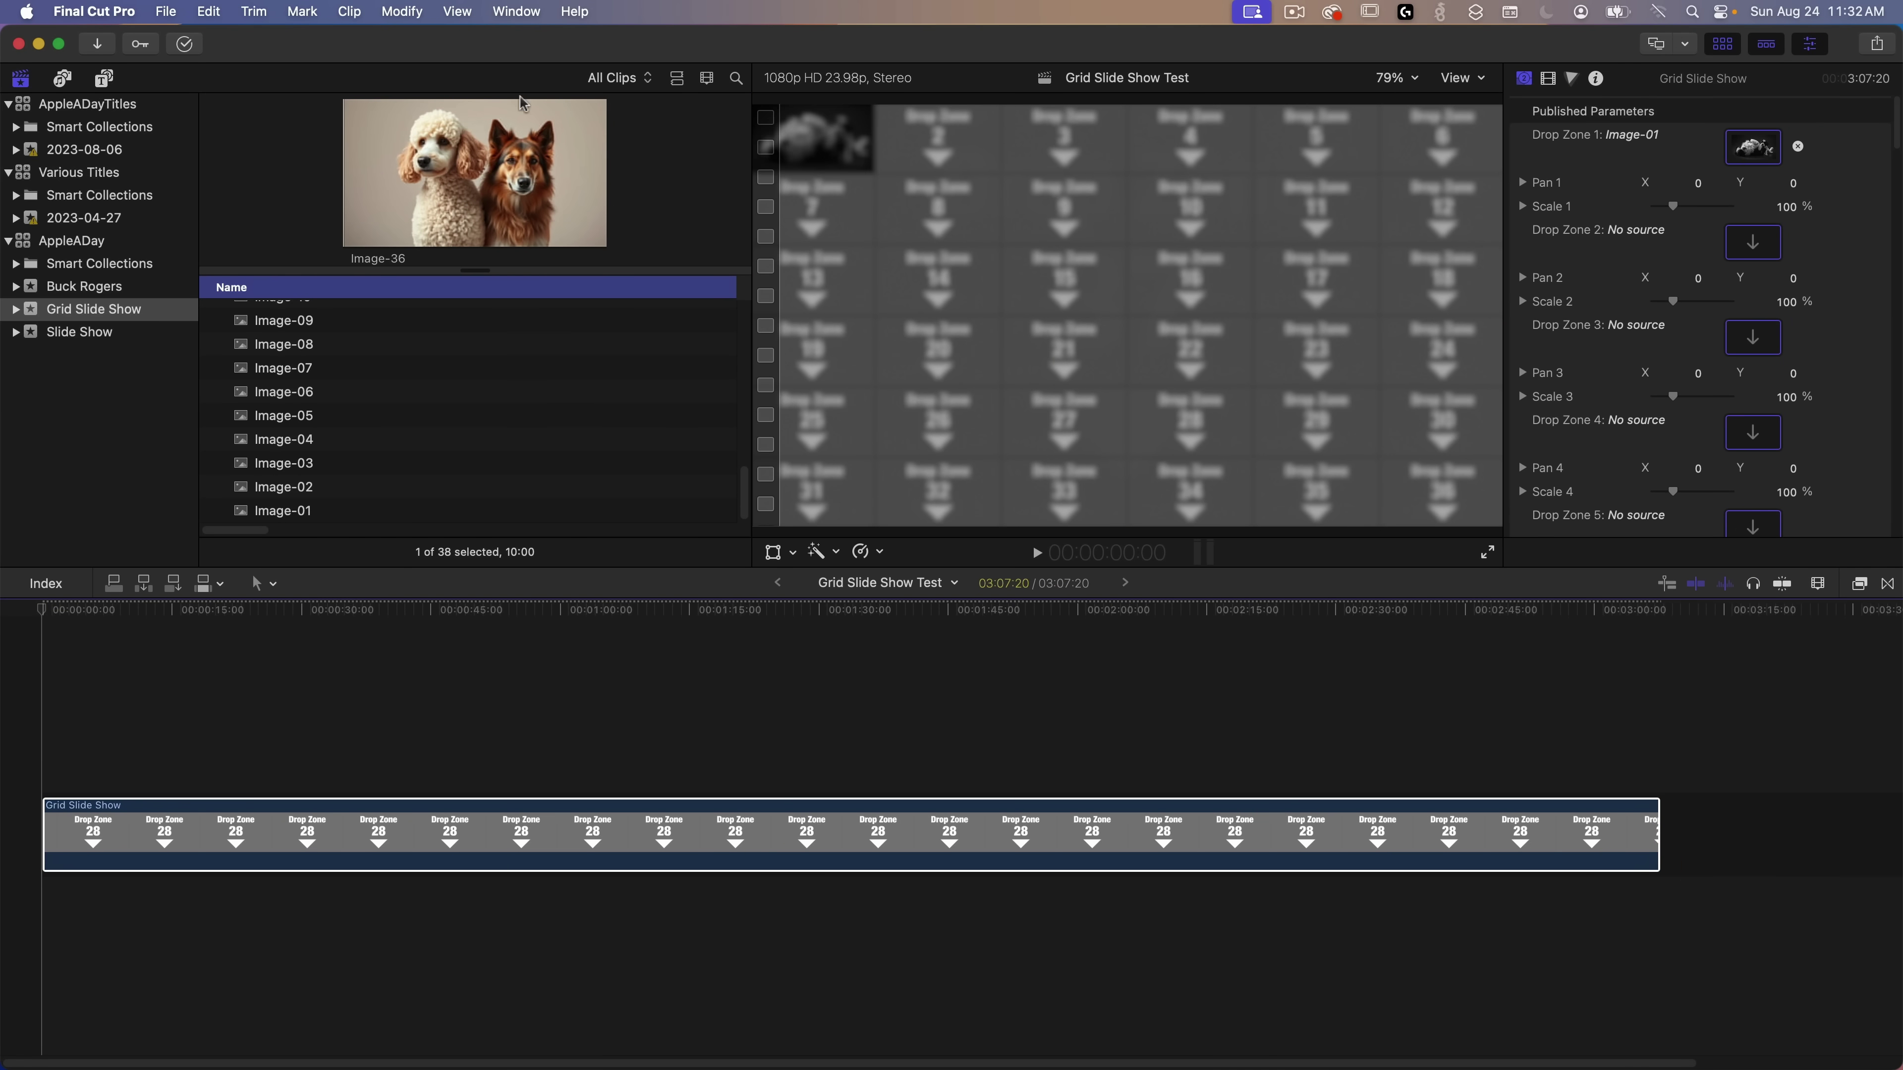
left_click_drag(299, 489, 1753, 337)
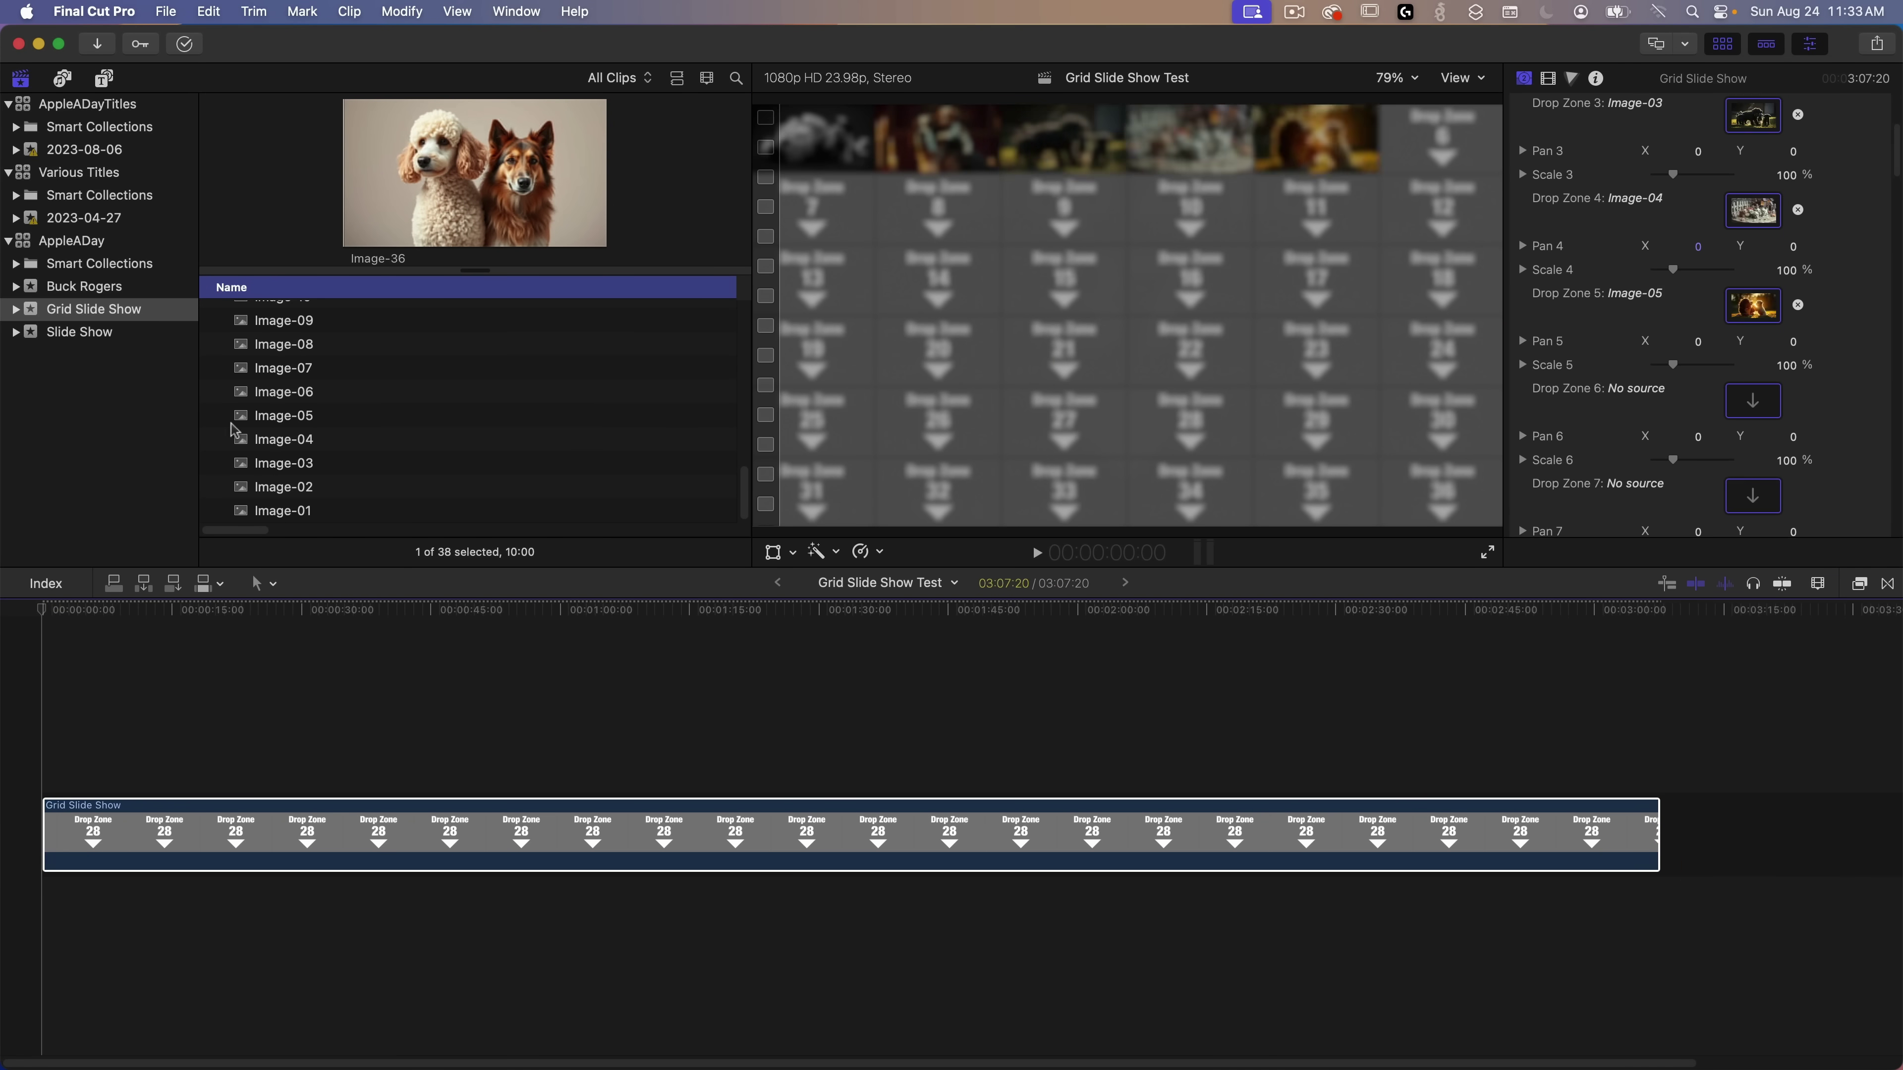
scroll(464, 412, "up", 3)
left_click_drag(283, 439, 1753, 525)
- Fill Drop Zones 13–32 and the remaining zones with the rest of the dog images
left_click_drag(271, 332, 1753, 338)
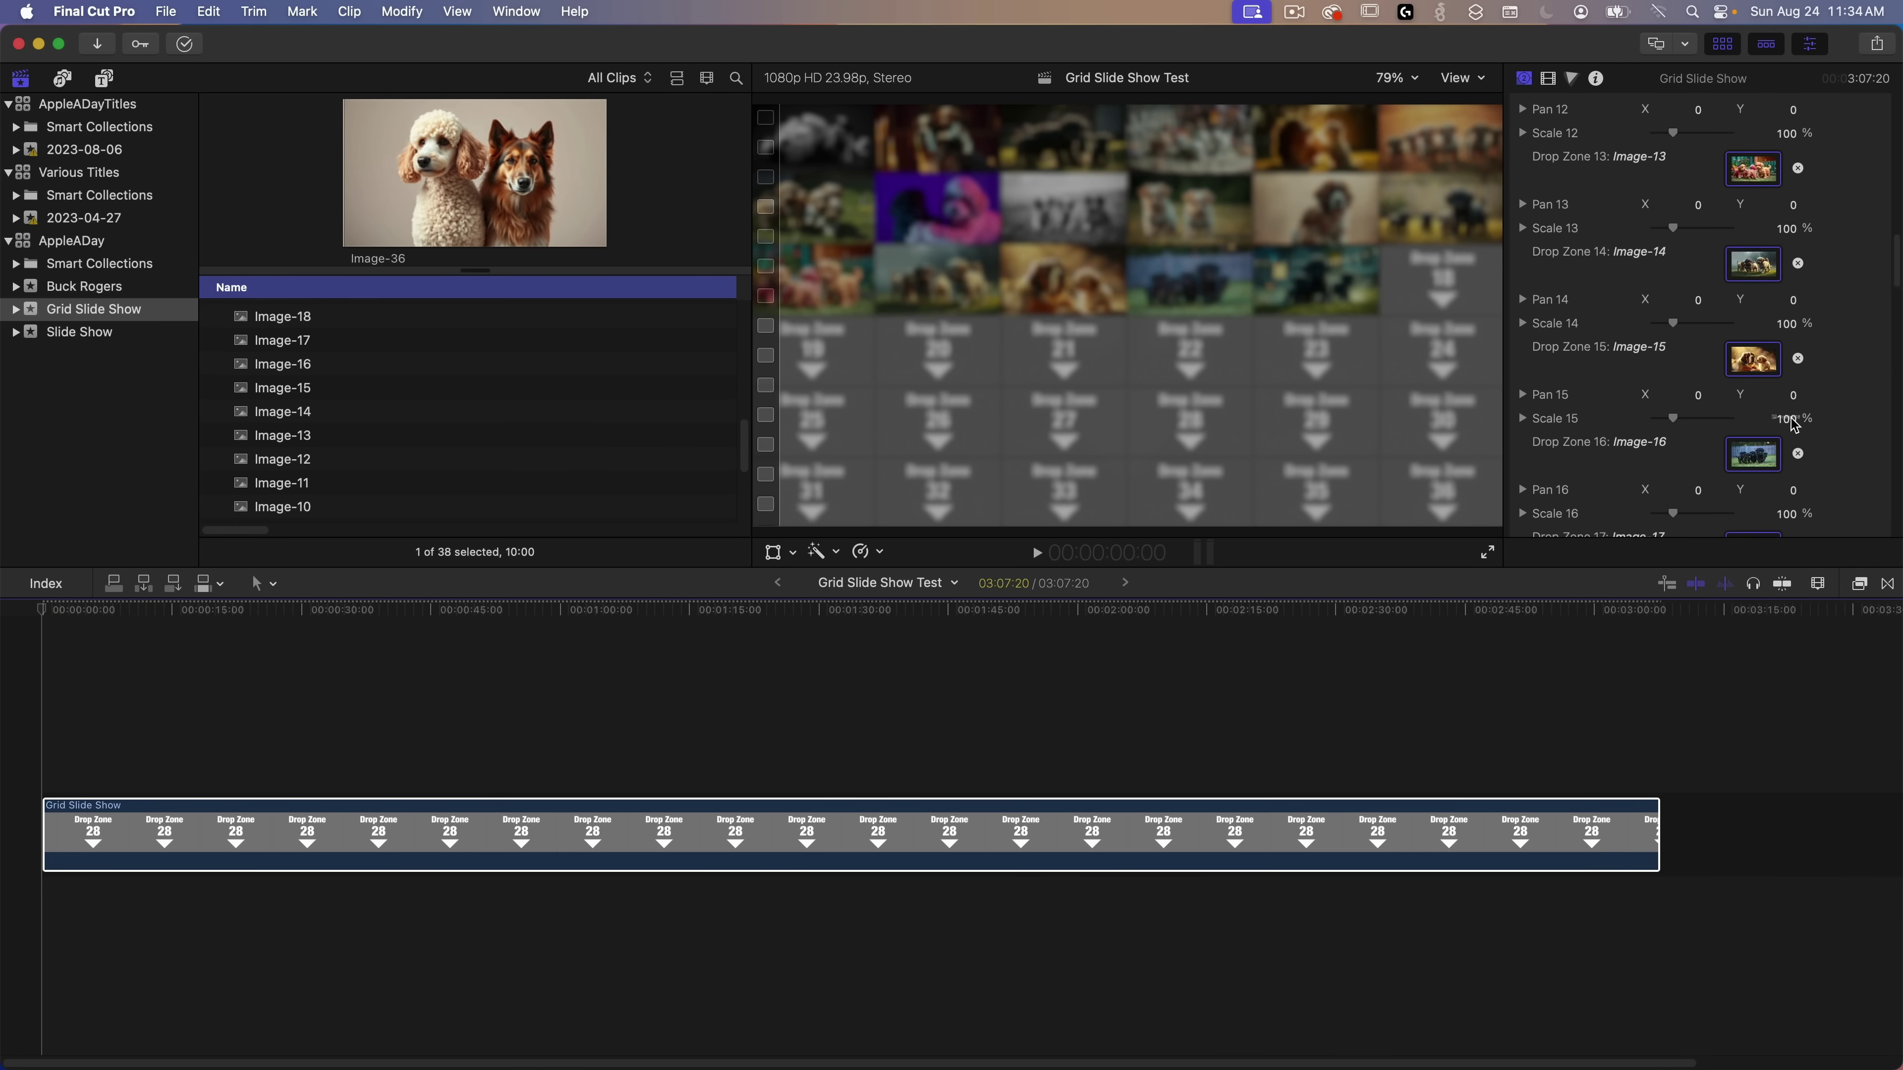
left_click_drag(283, 379, 1671, 320)
left_click_drag(282, 456, 1754, 338)
left_click_drag(283, 432, 1753, 242)
left_click_drag(283, 383, 1753, 432)
left_click_drag(283, 336, 1753, 242)
left_click_drag(283, 490, 1753, 209)
left_click_drag(283, 466, 1787, 405)
left_click_drag(283, 420, 1753, 453)
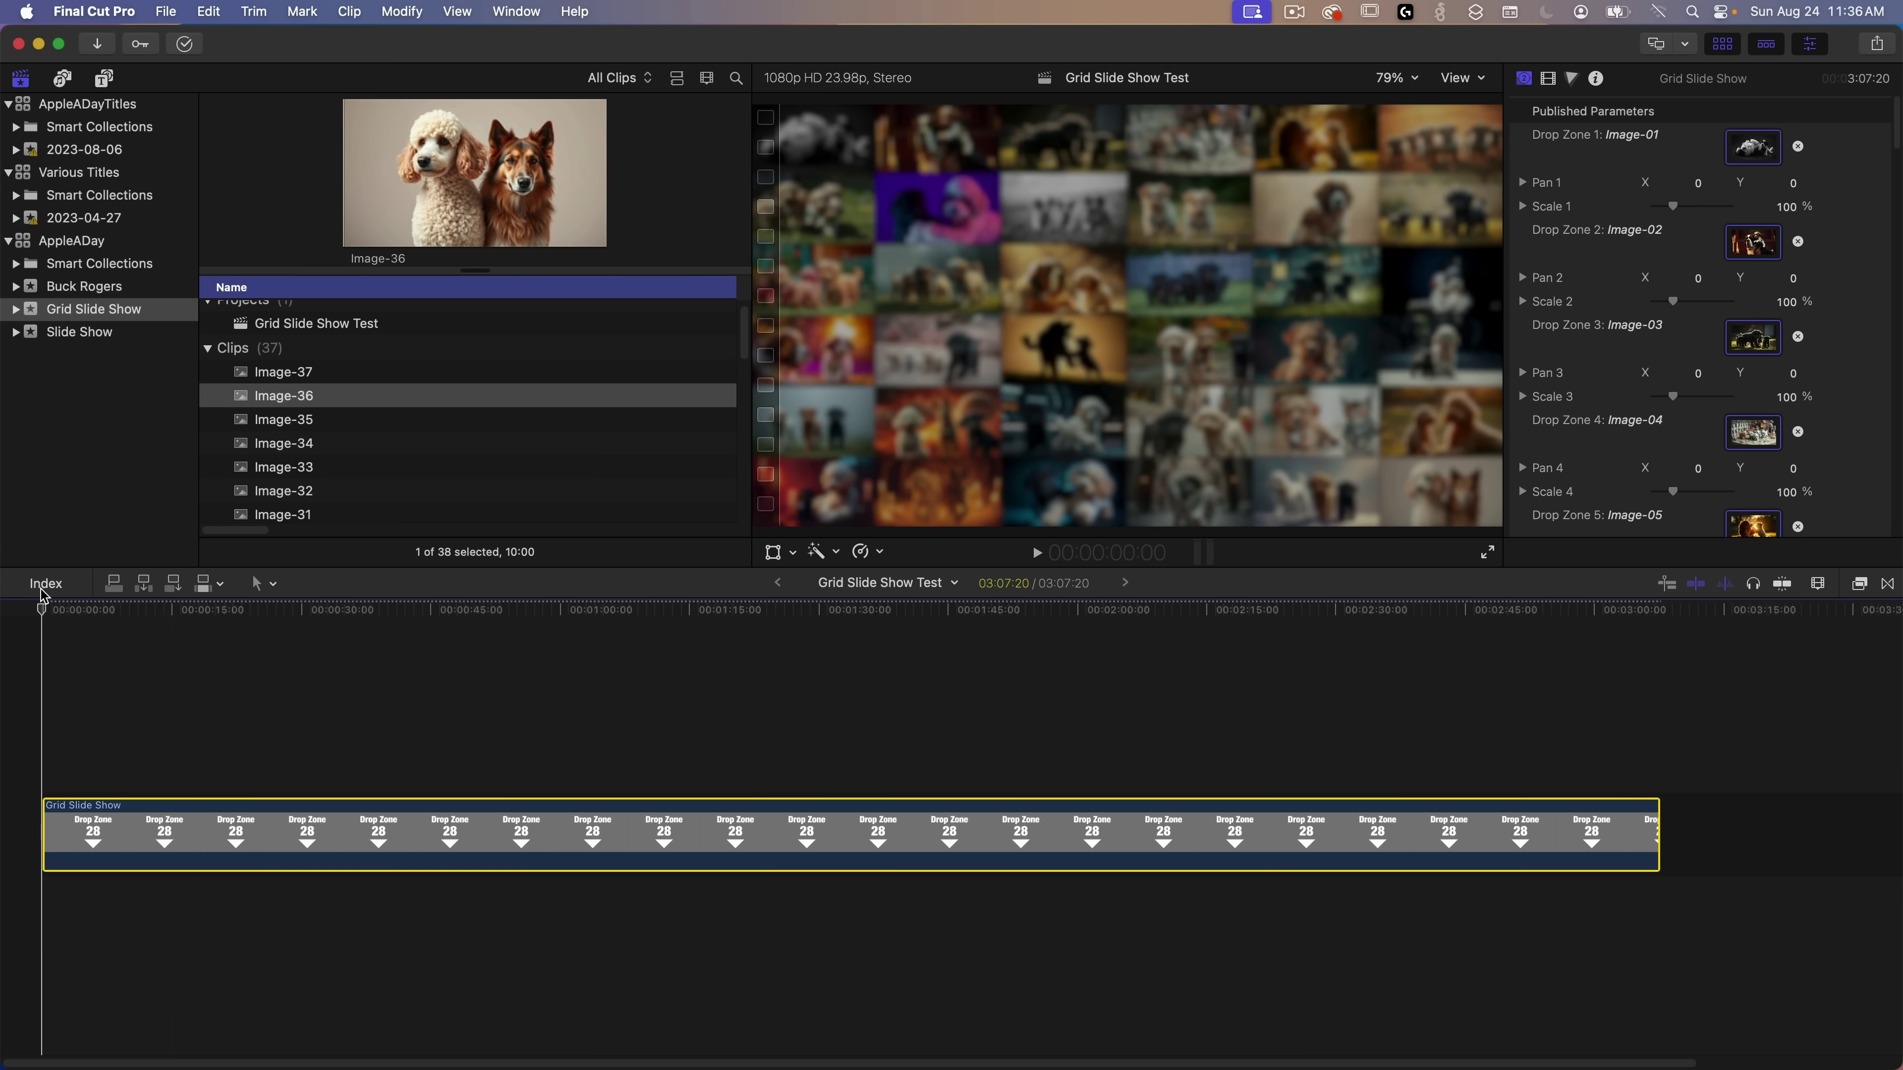
- Scrub just past the slideshow's start to a full-frame dog image
left_click(50, 609)
left_click_drag(49, 609, 60, 609)
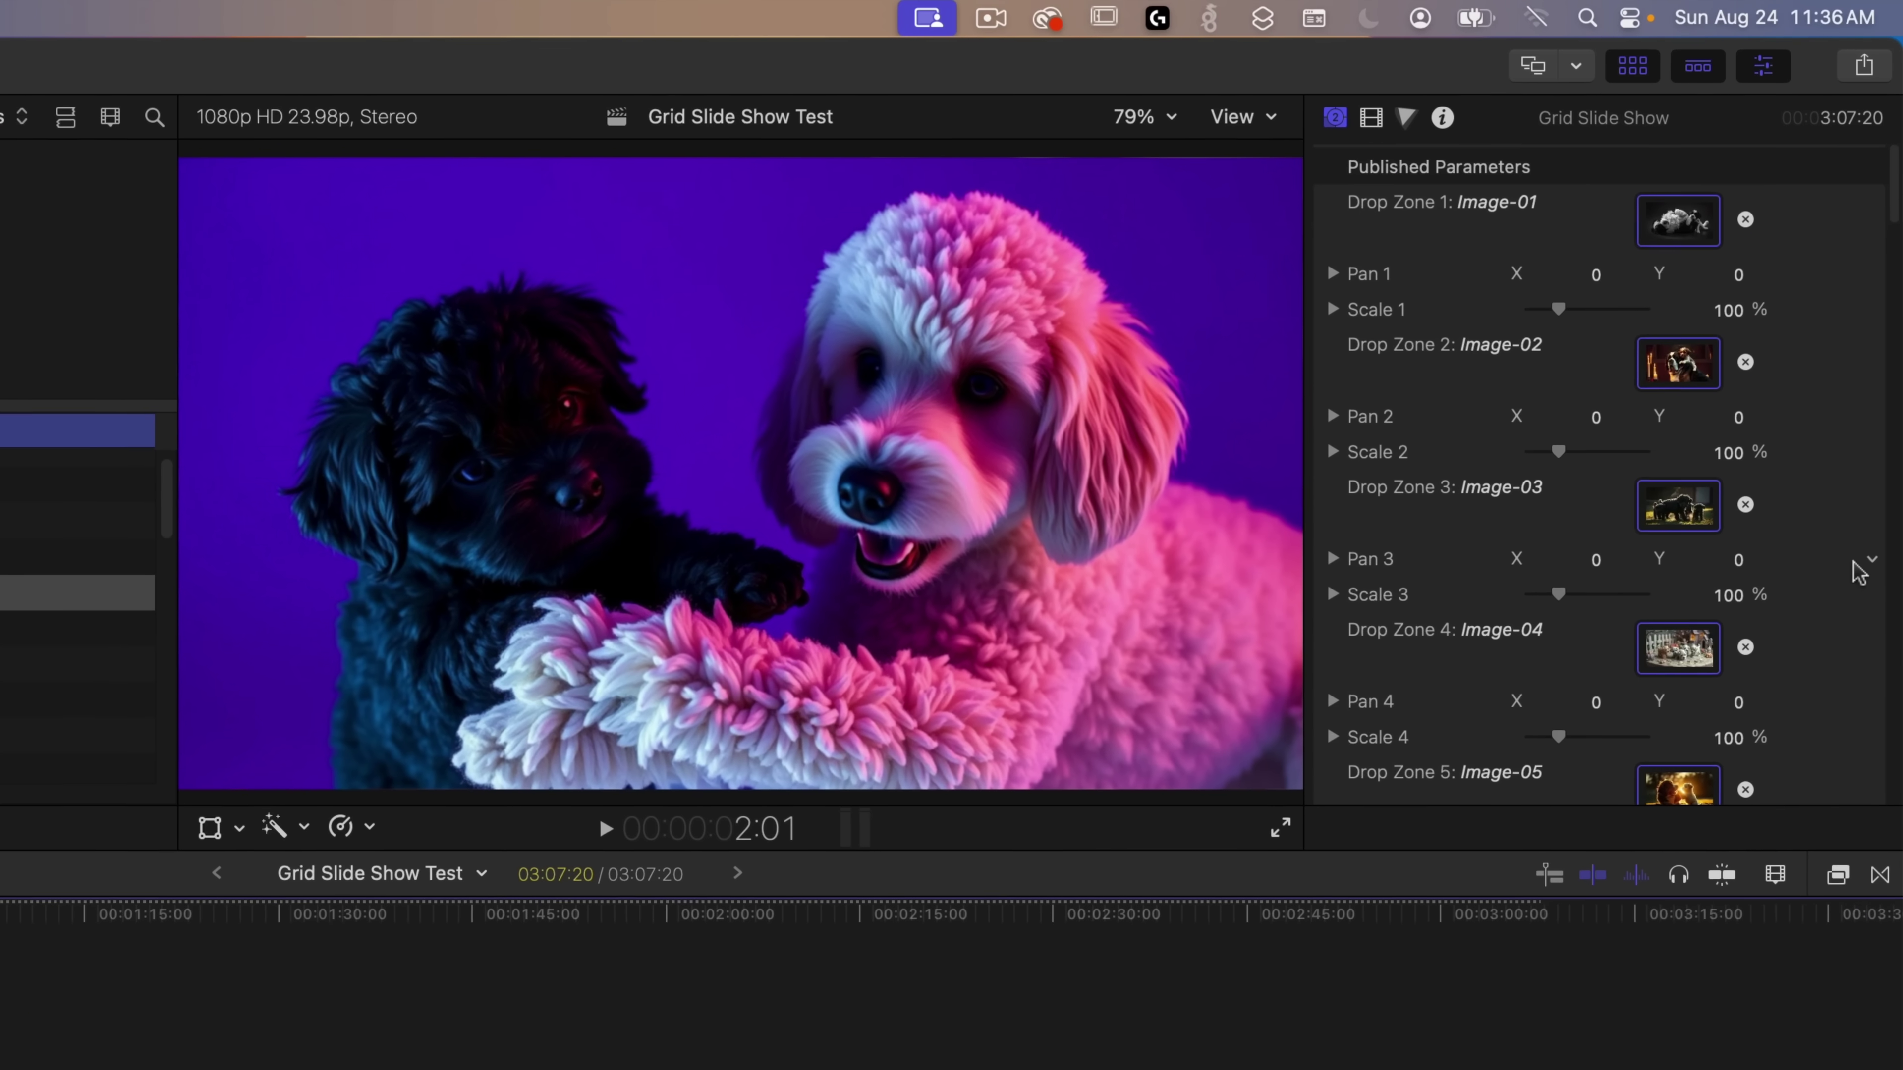
scroll(1866, 393, "down", 5)
scroll(1852, 581, "down", 5)
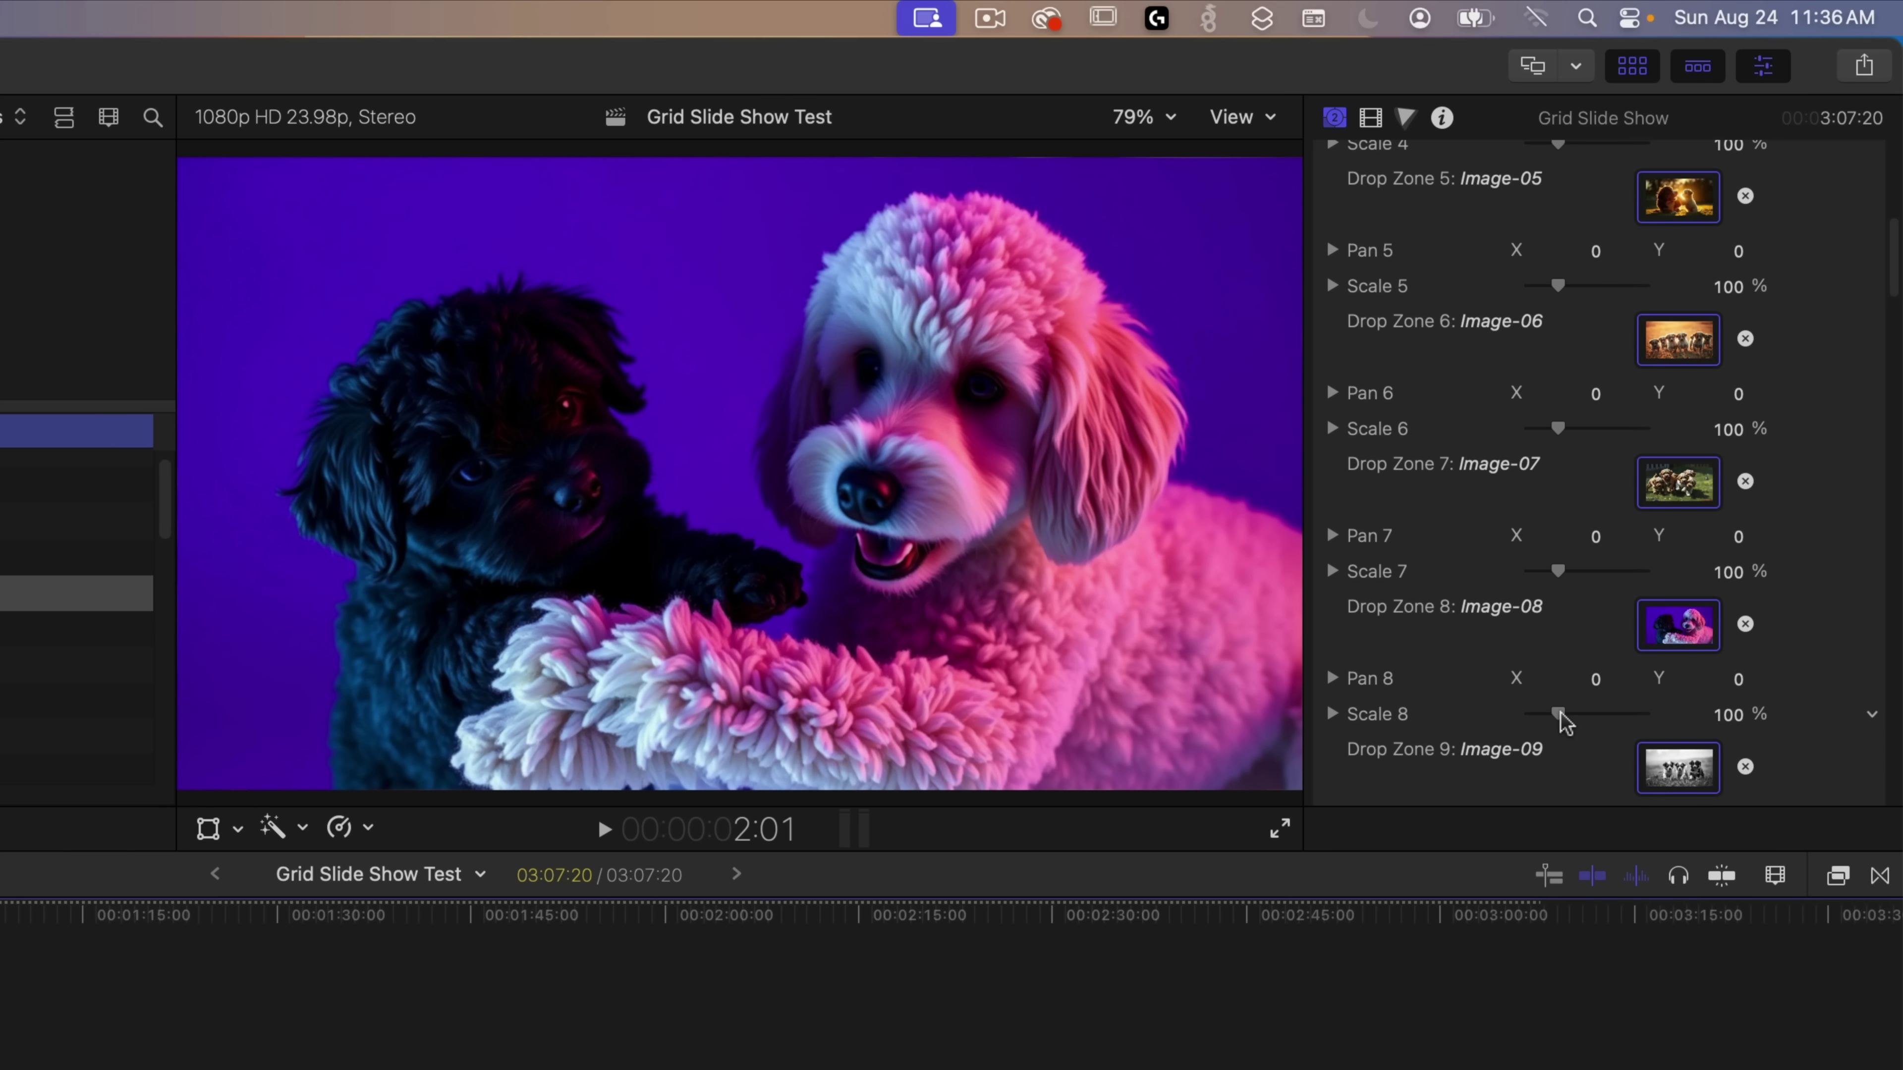
- Set Drop Zone 8 to 125% scale with pan X -1.6, Y -5.4, then play the slideshow
left_click_drag(1560, 714, 1736, 669)
left_click_drag(1601, 691, 1594, 679)
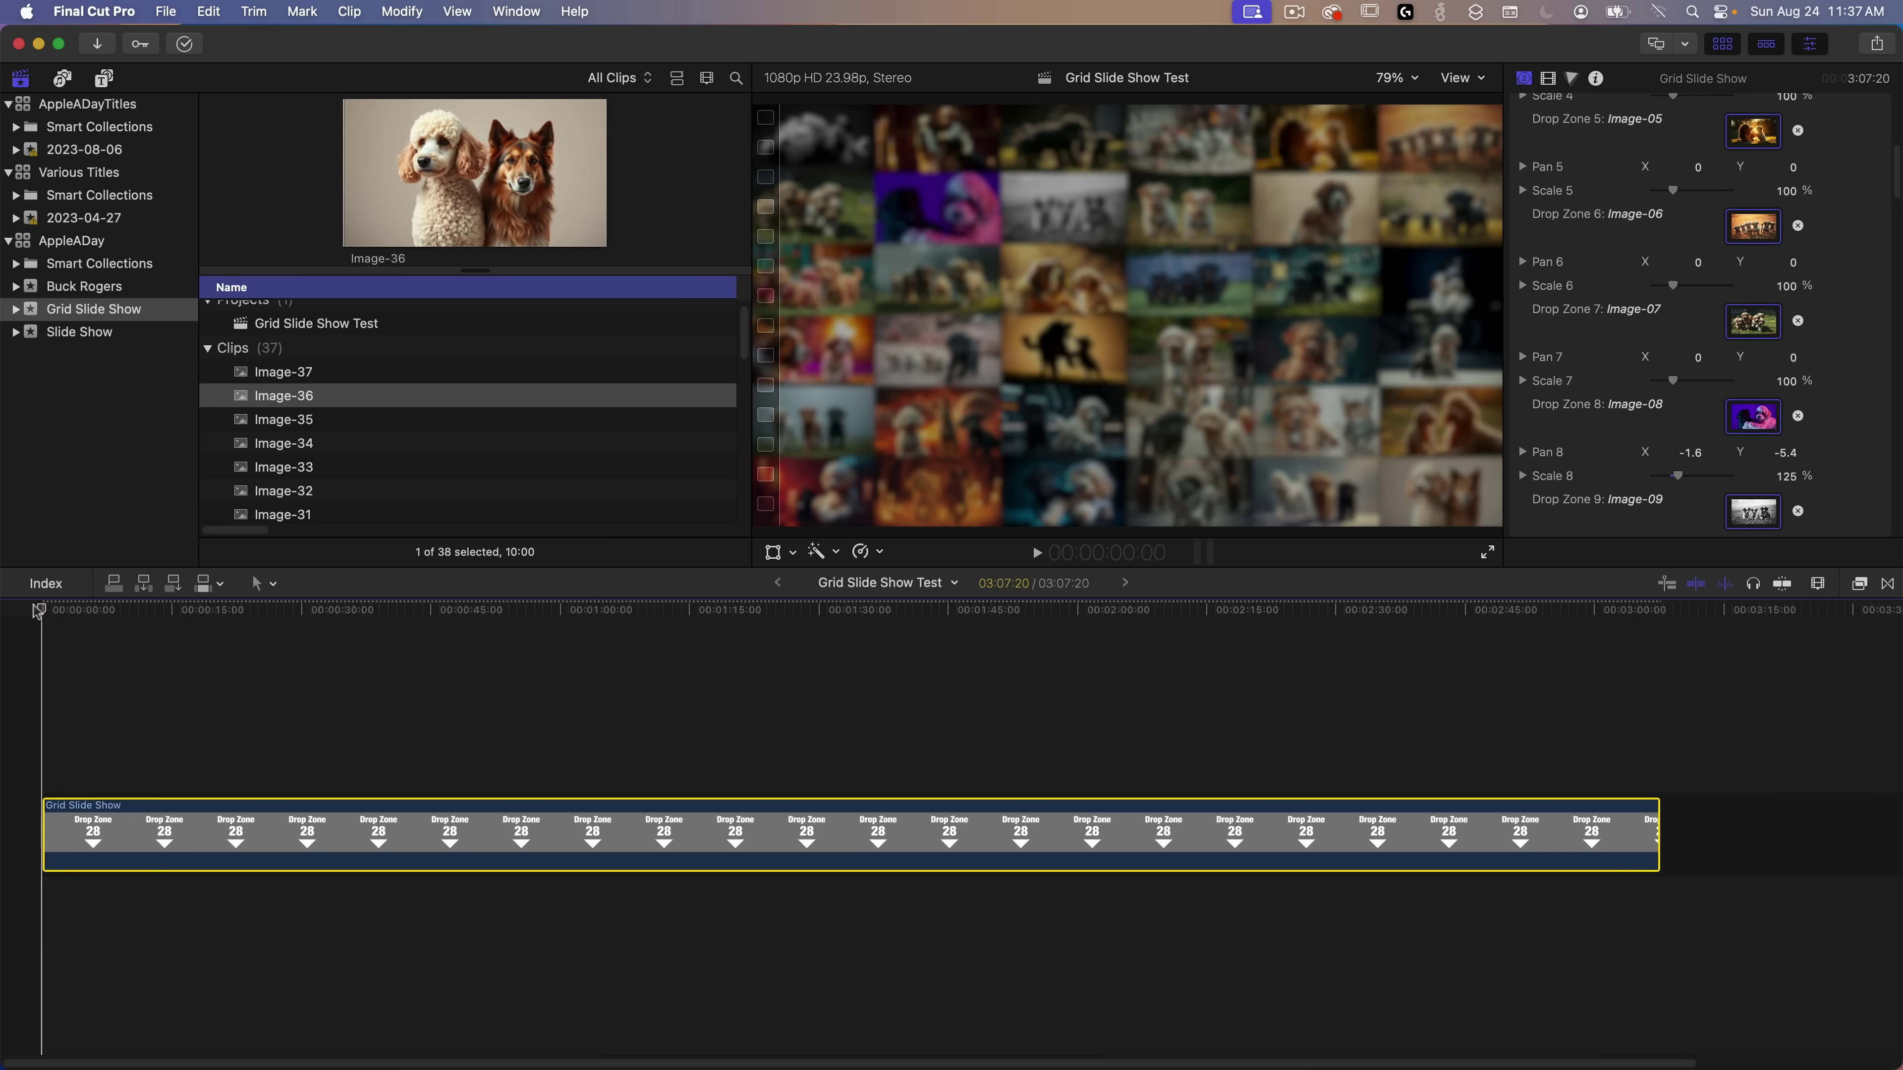
key("space")
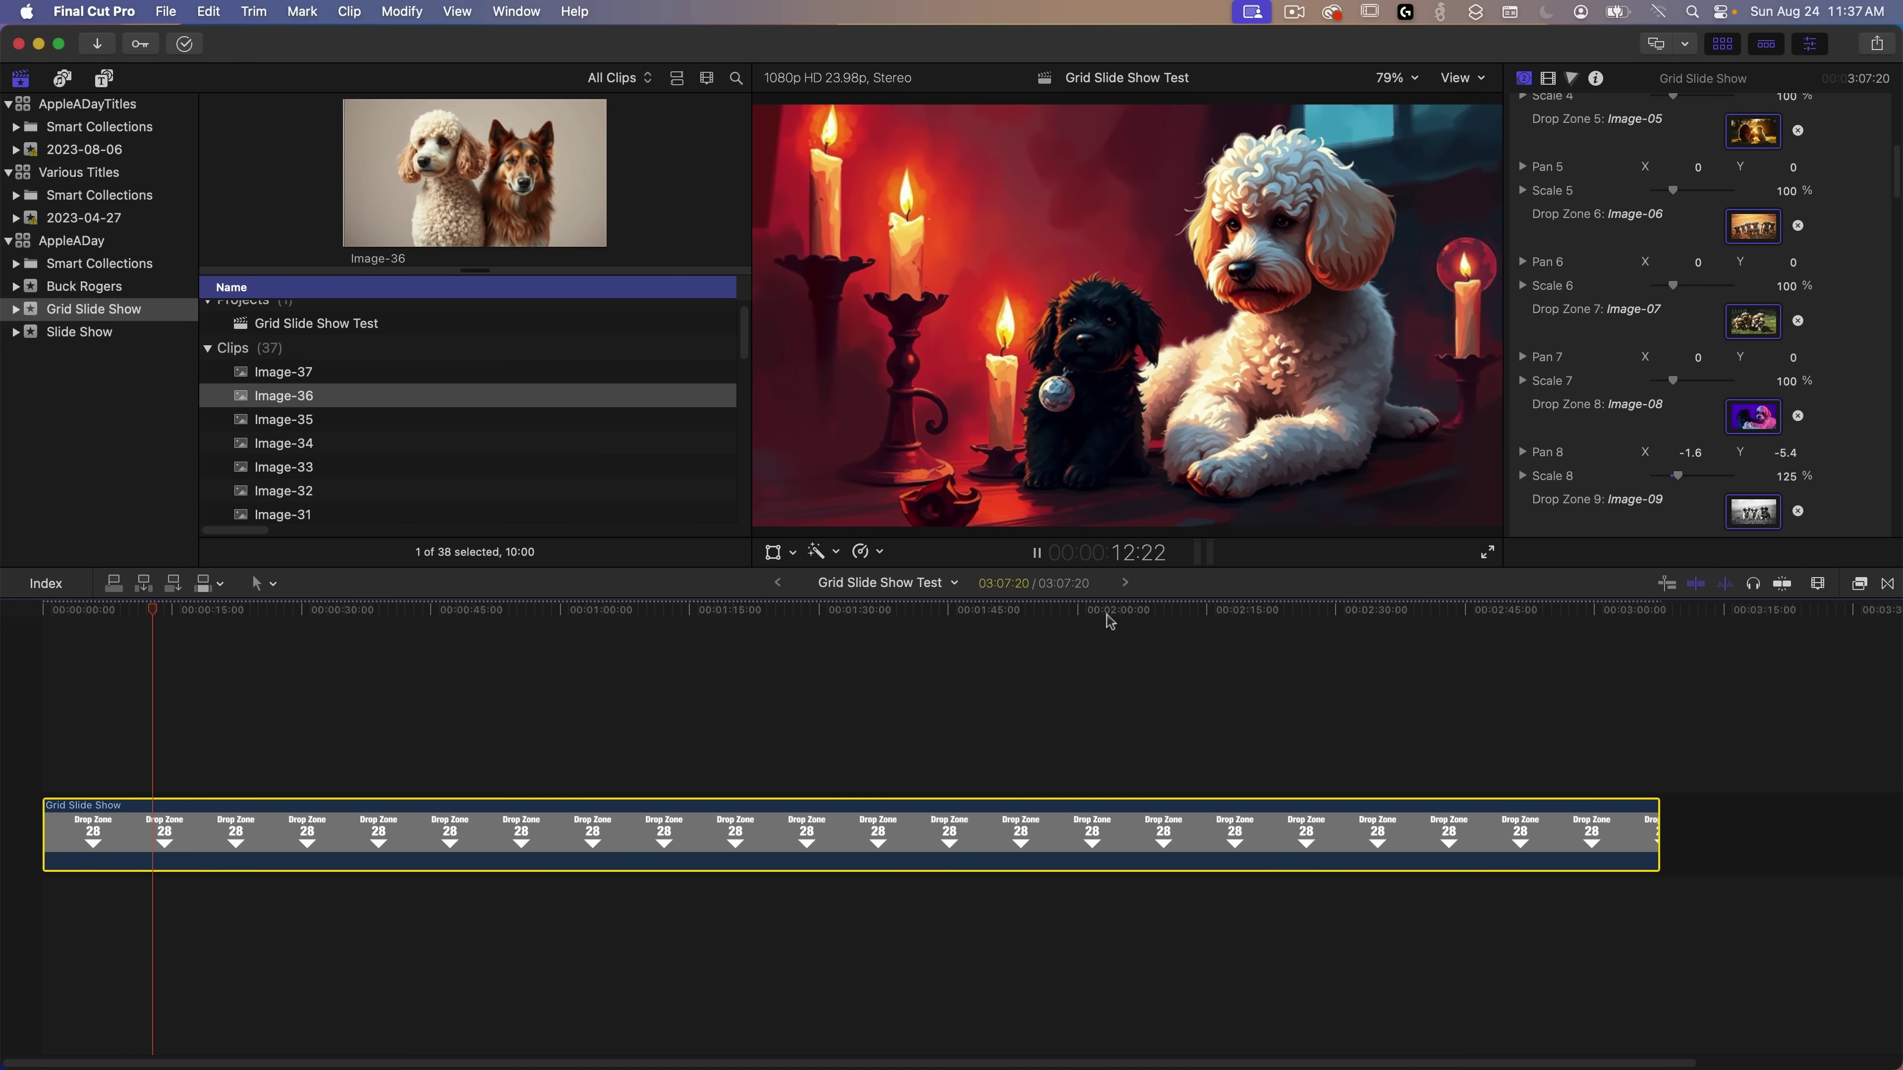
left_click_drag(1110, 622, 1494, 645)
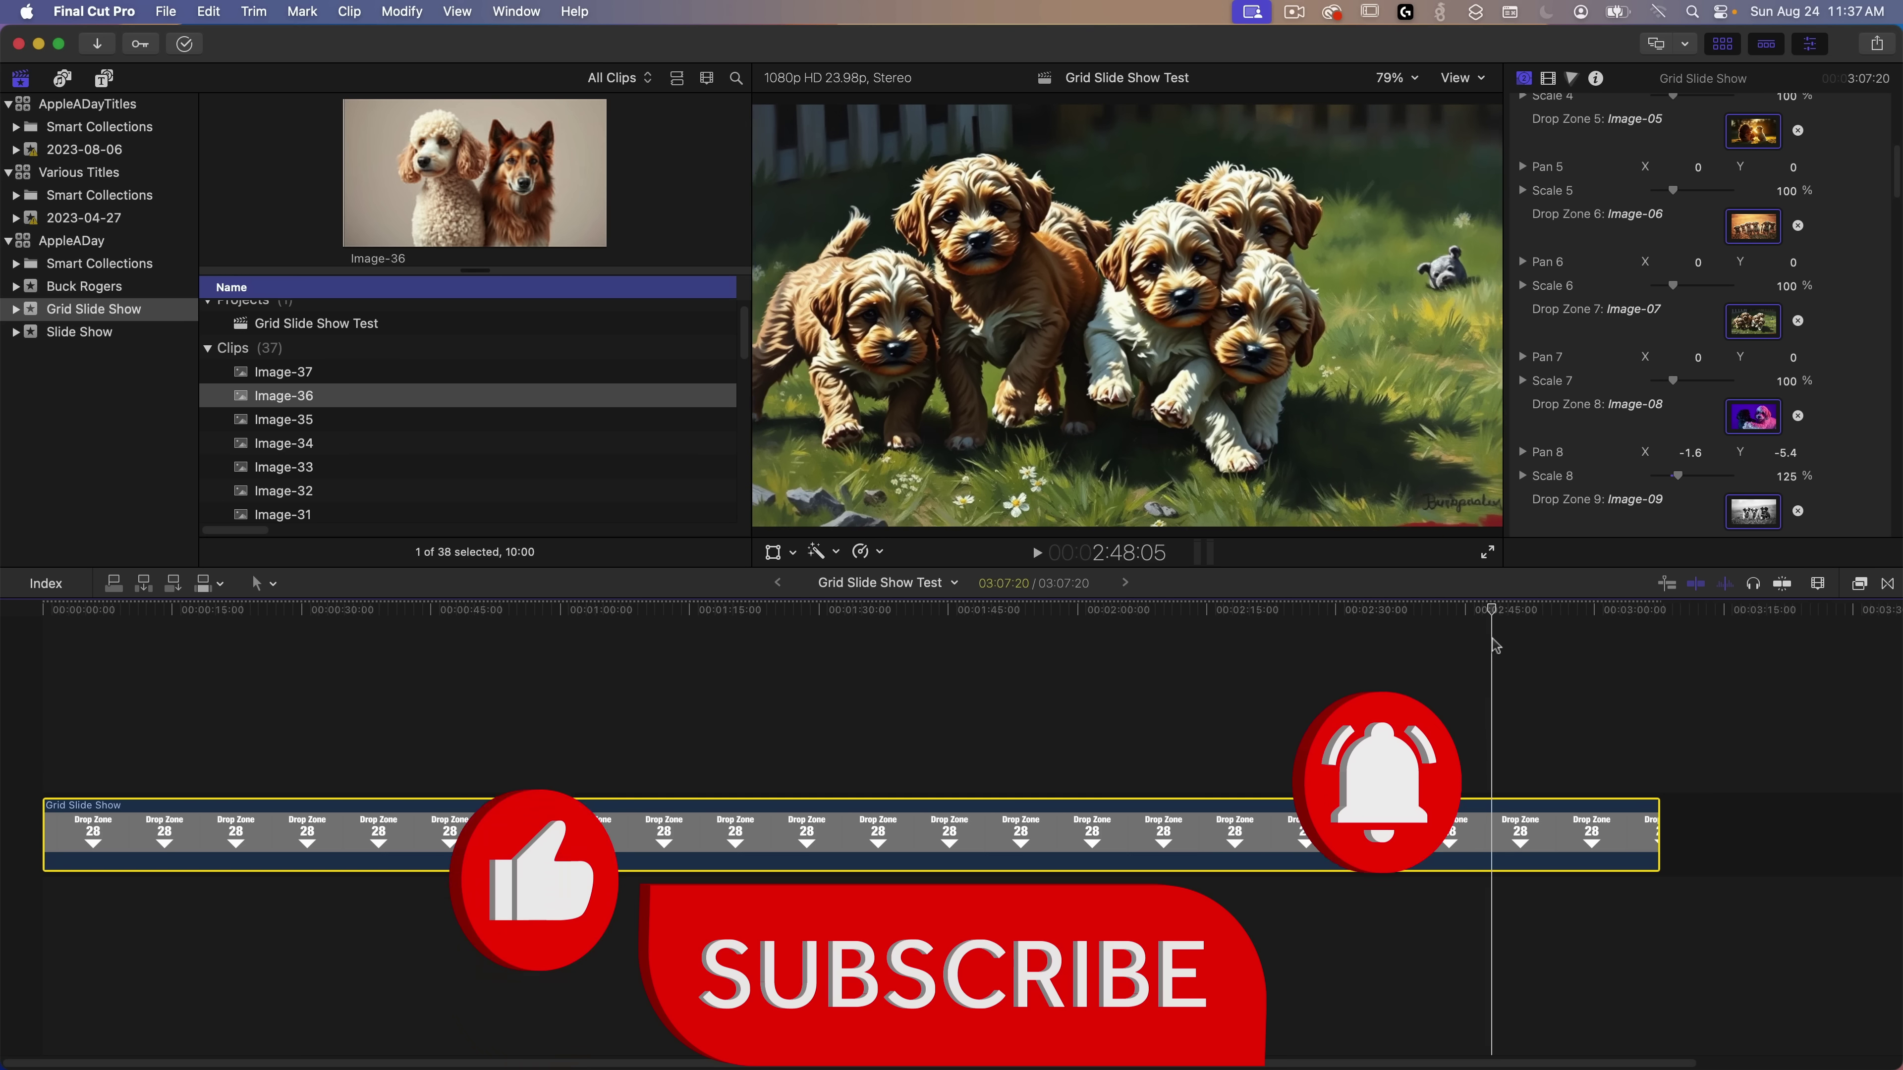
key("space")
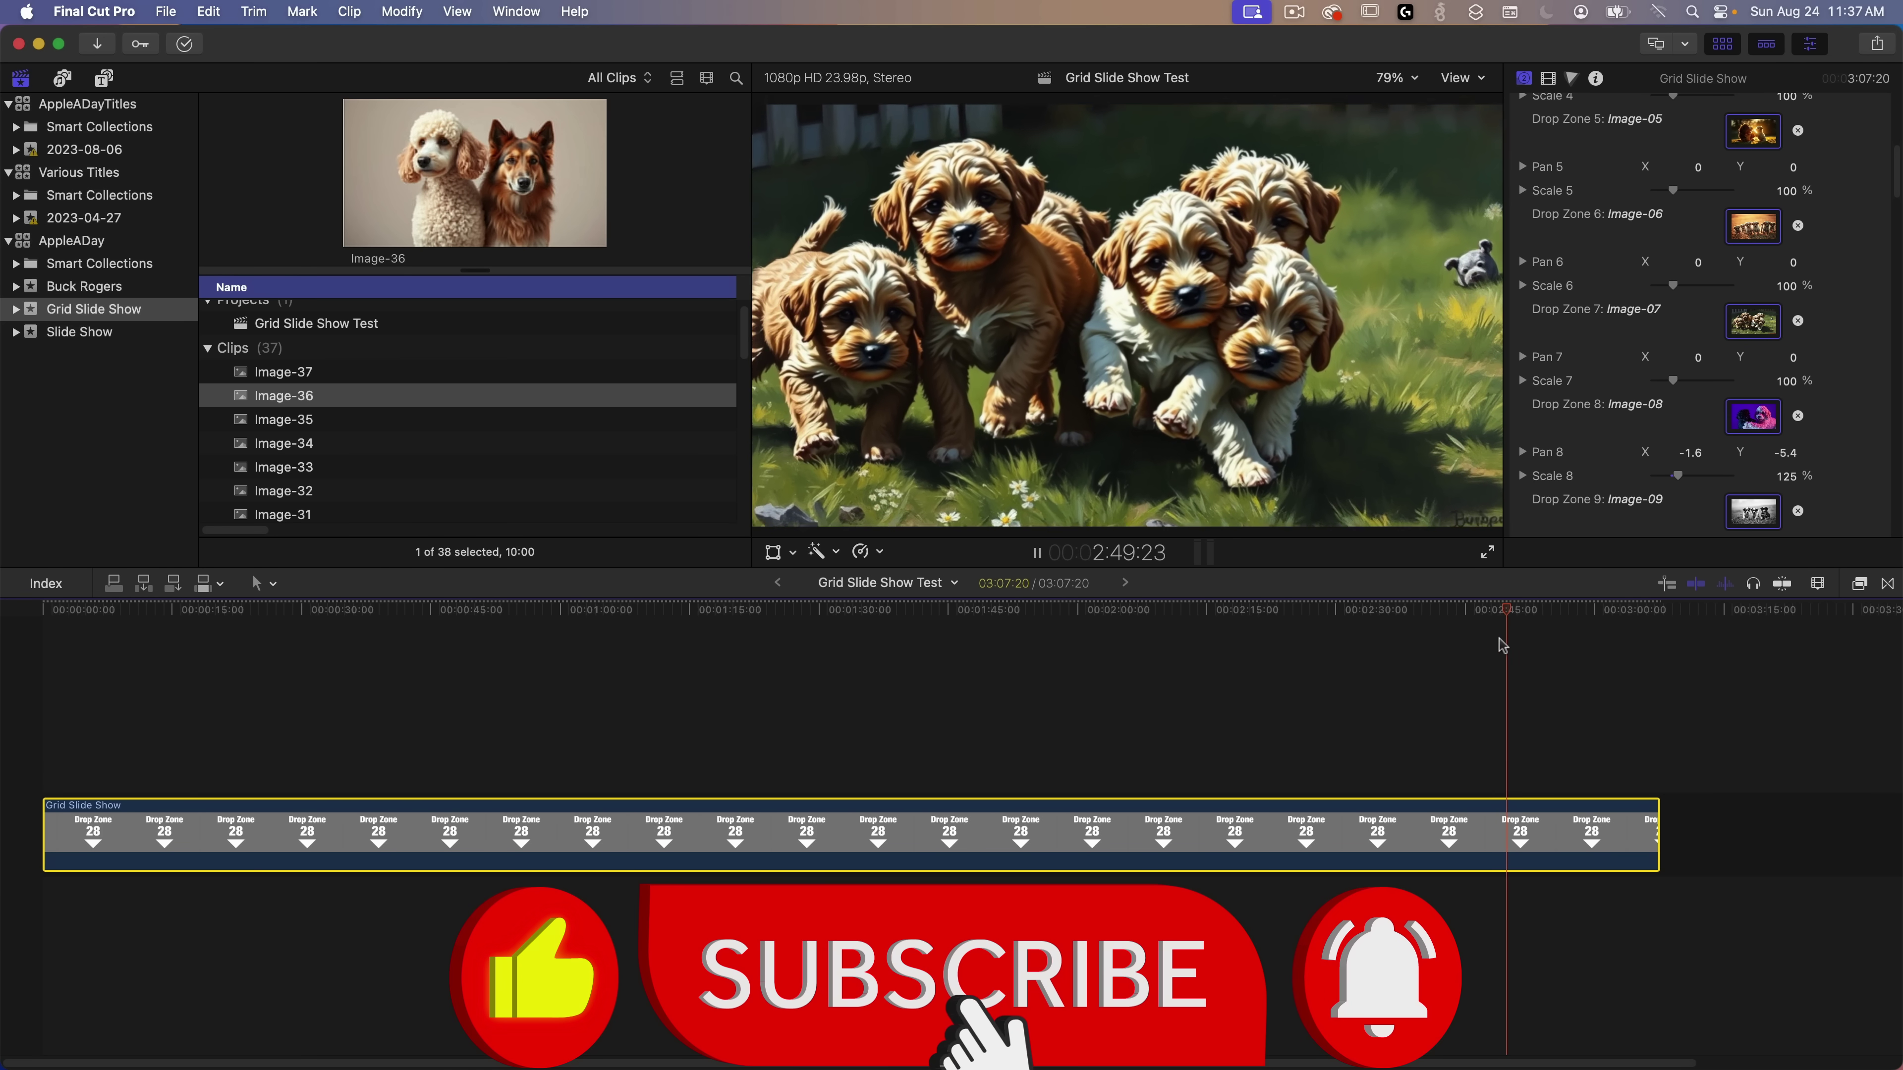